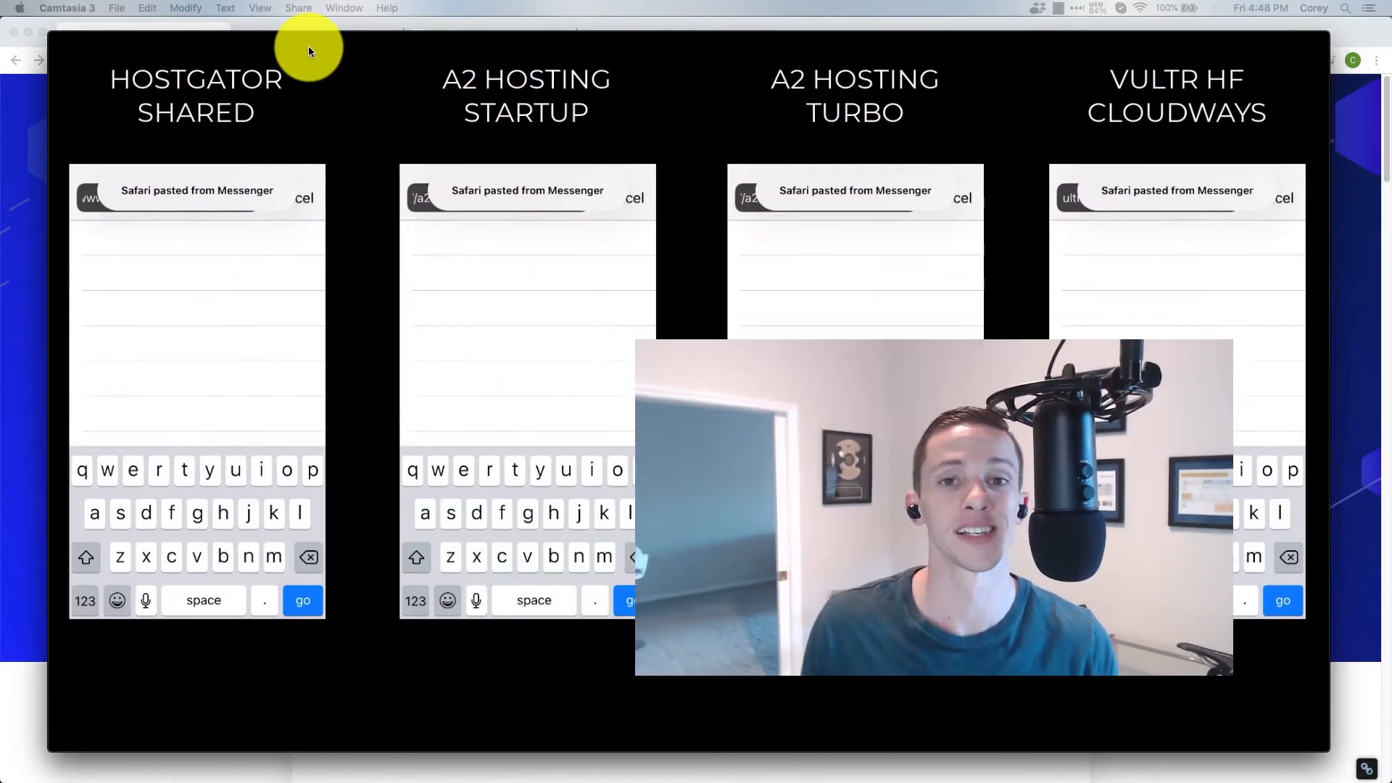
Play part of the side-by-side hosting comparison video, pause it, and move its window out of the way
click(308, 46)
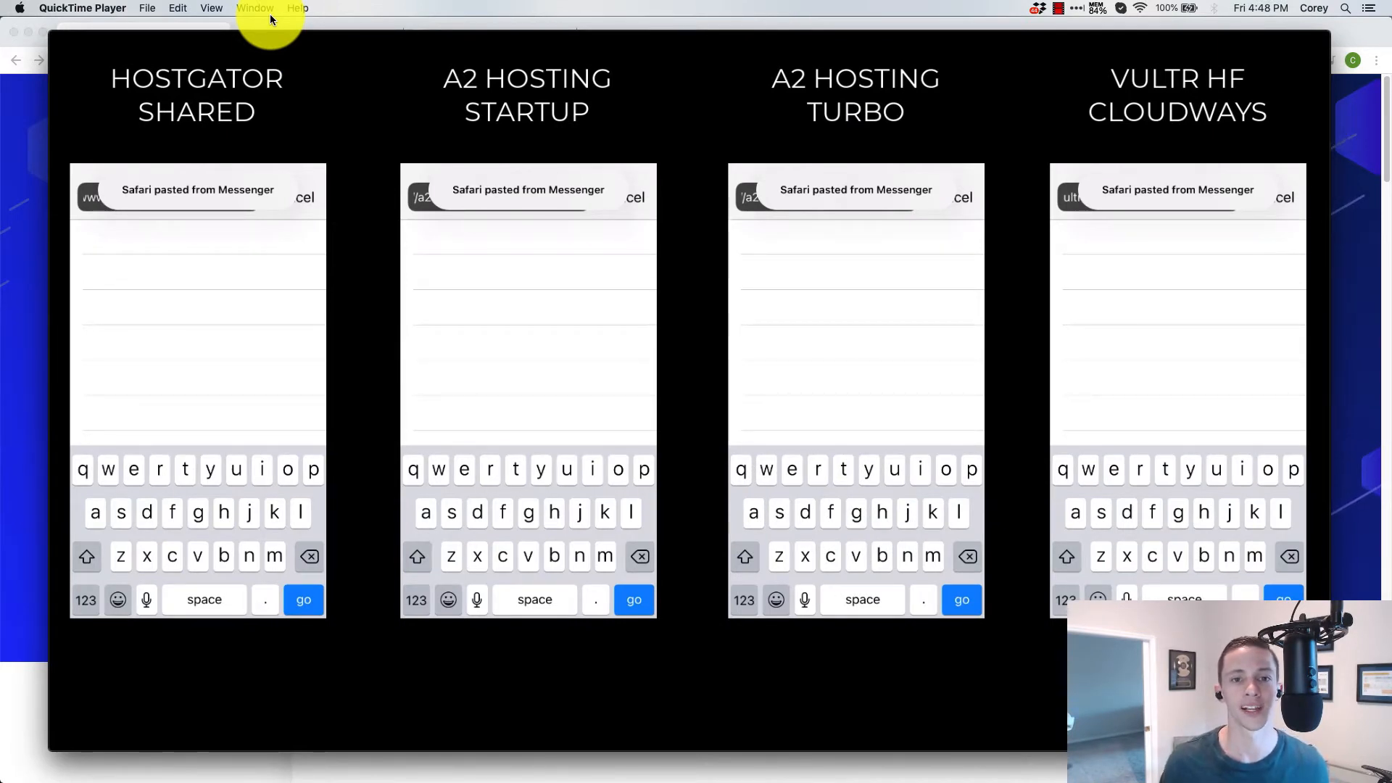
mouse_move(287, 100)
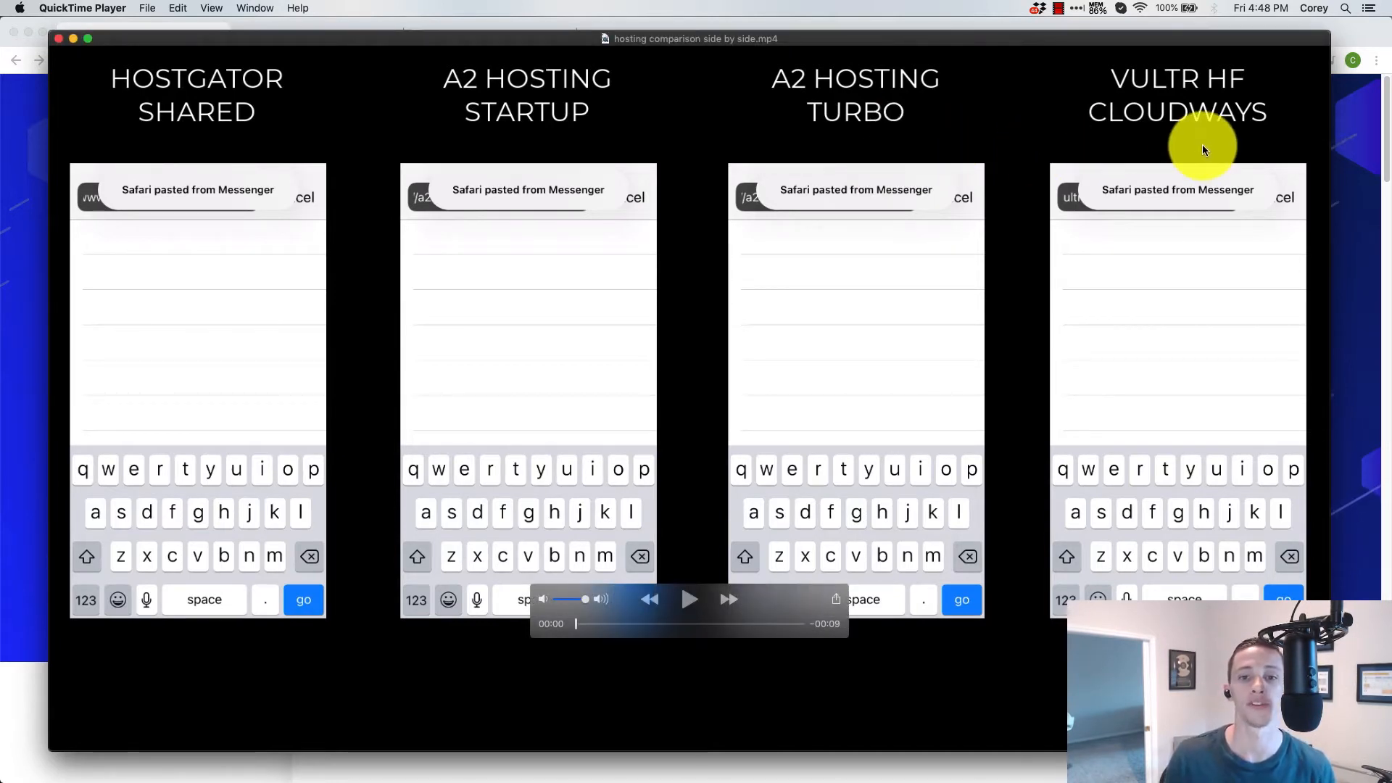
click(689, 603)
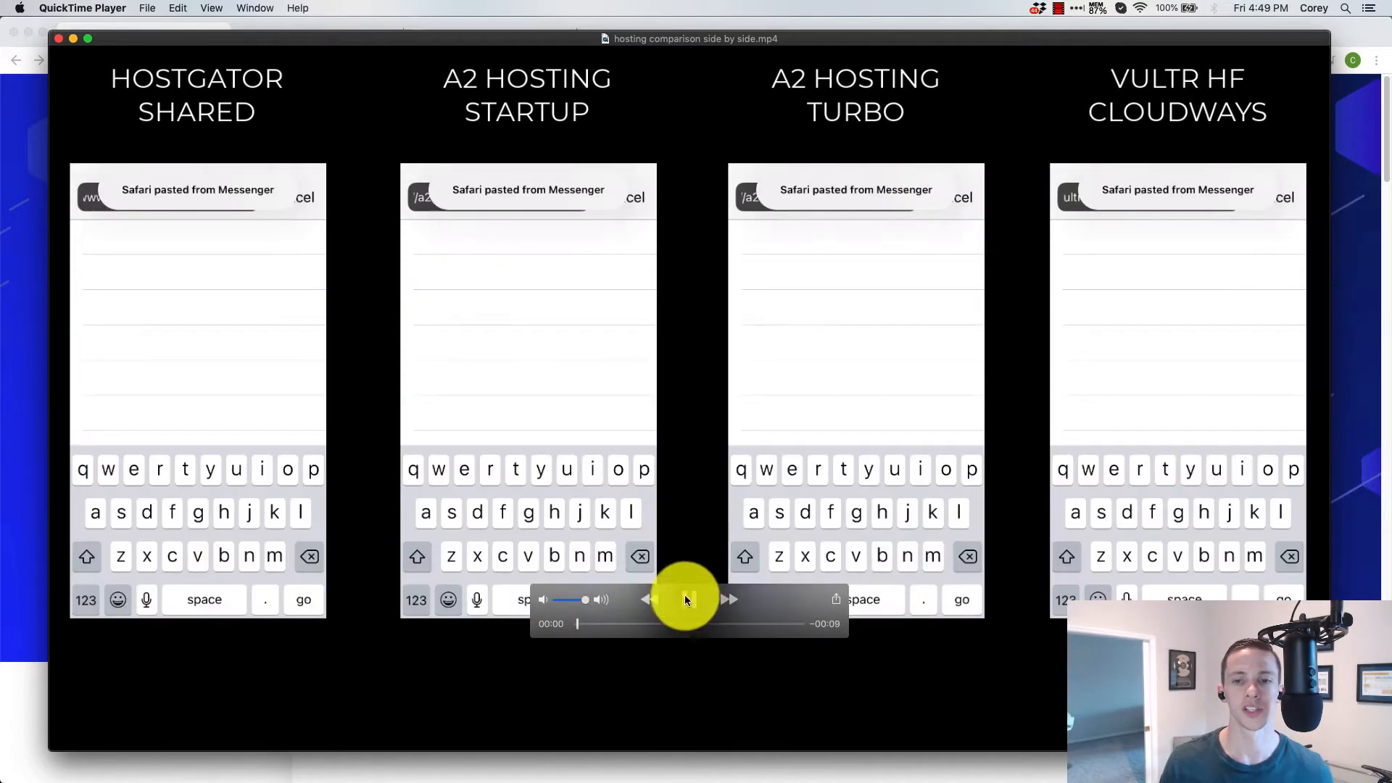
click(699, 605)
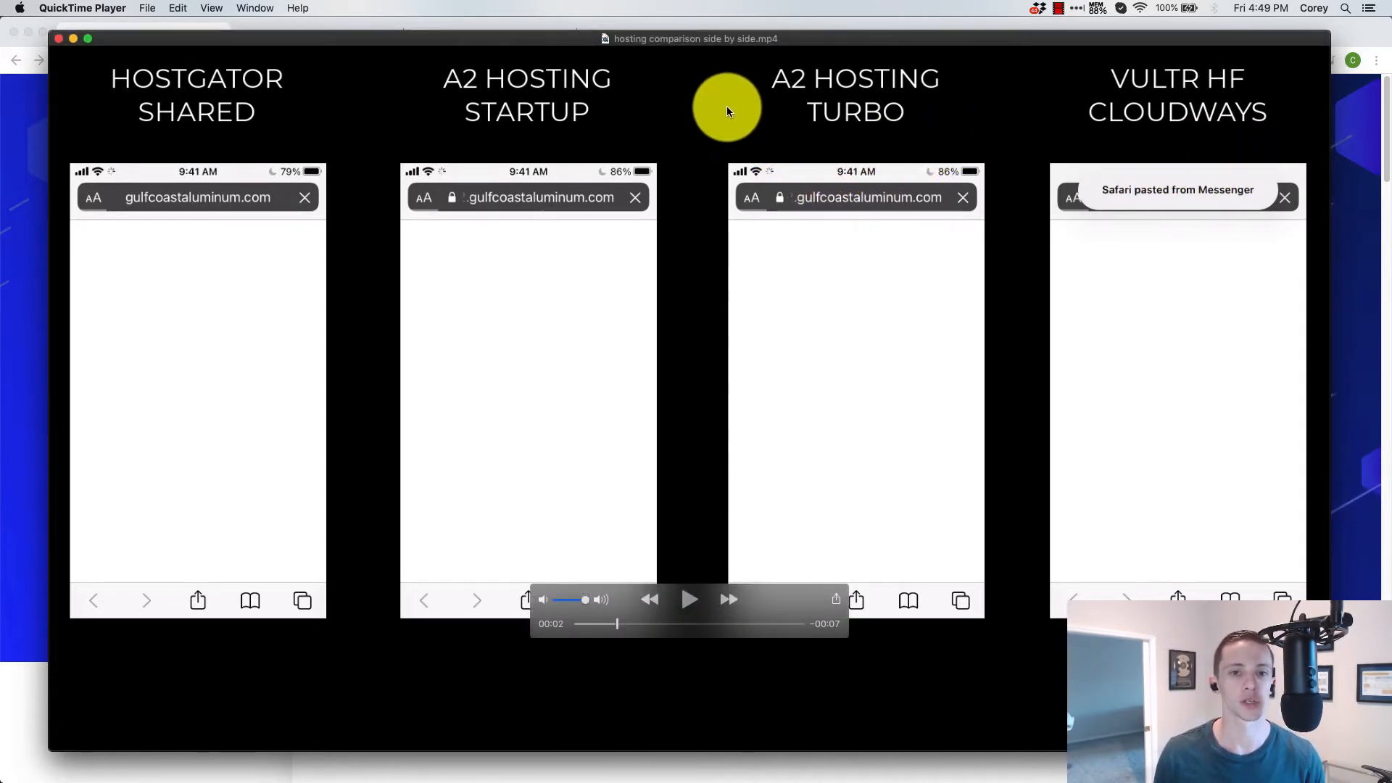
drag(373, 36, 1391, 125)
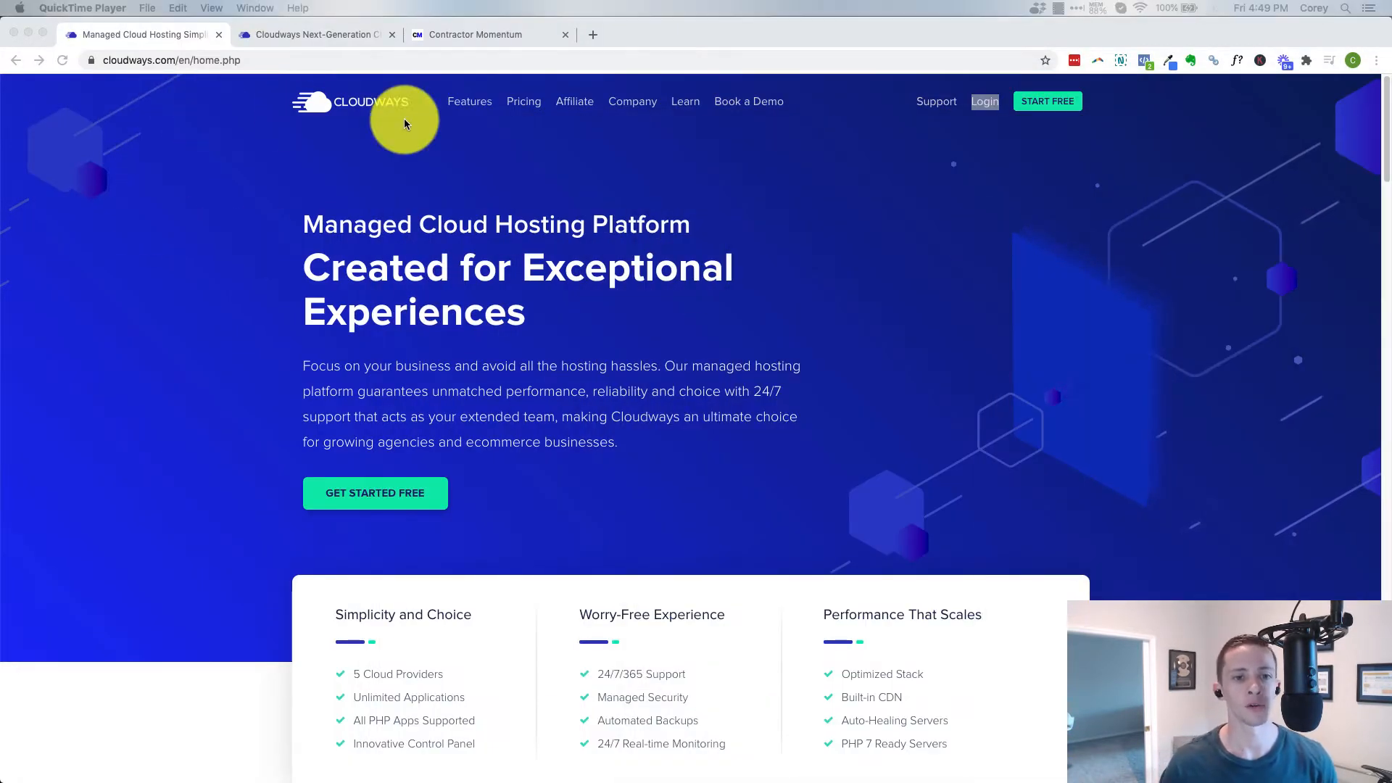
Open the Cloudways pricing page and examine the monthly plans for Vultr High Frequency servers
click(525, 106)
click(524, 107)
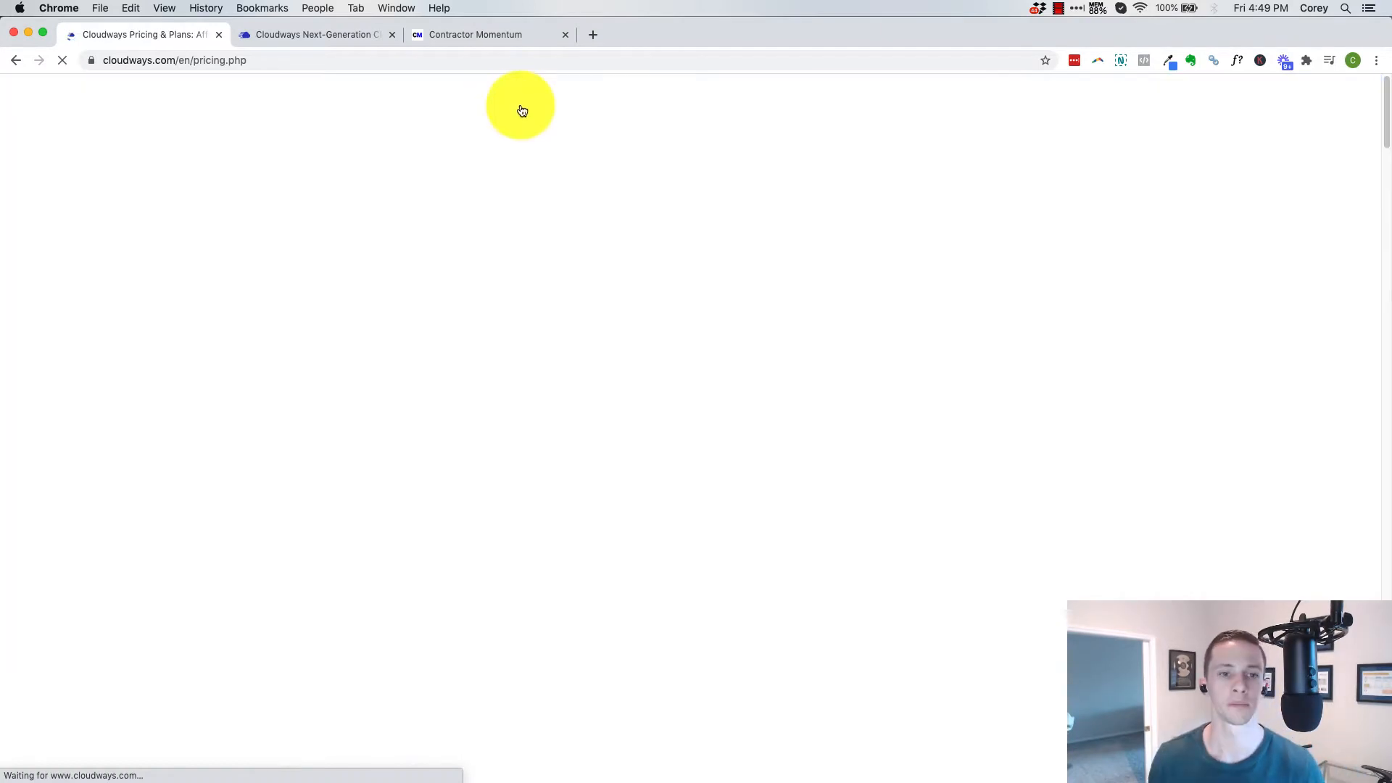
scroll(656, 341, down, 5)
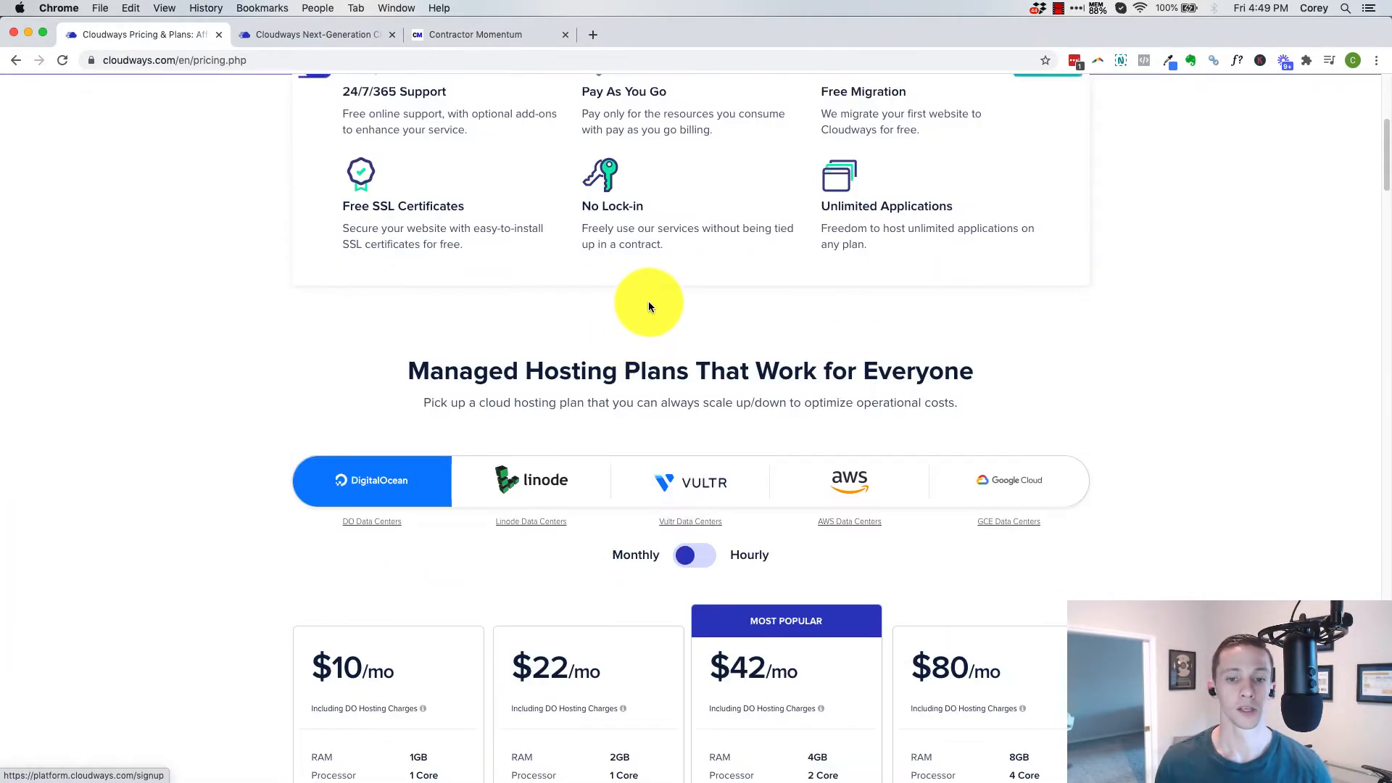
scroll(646, 302, up, 4)
scroll(650, 270, down, 7)
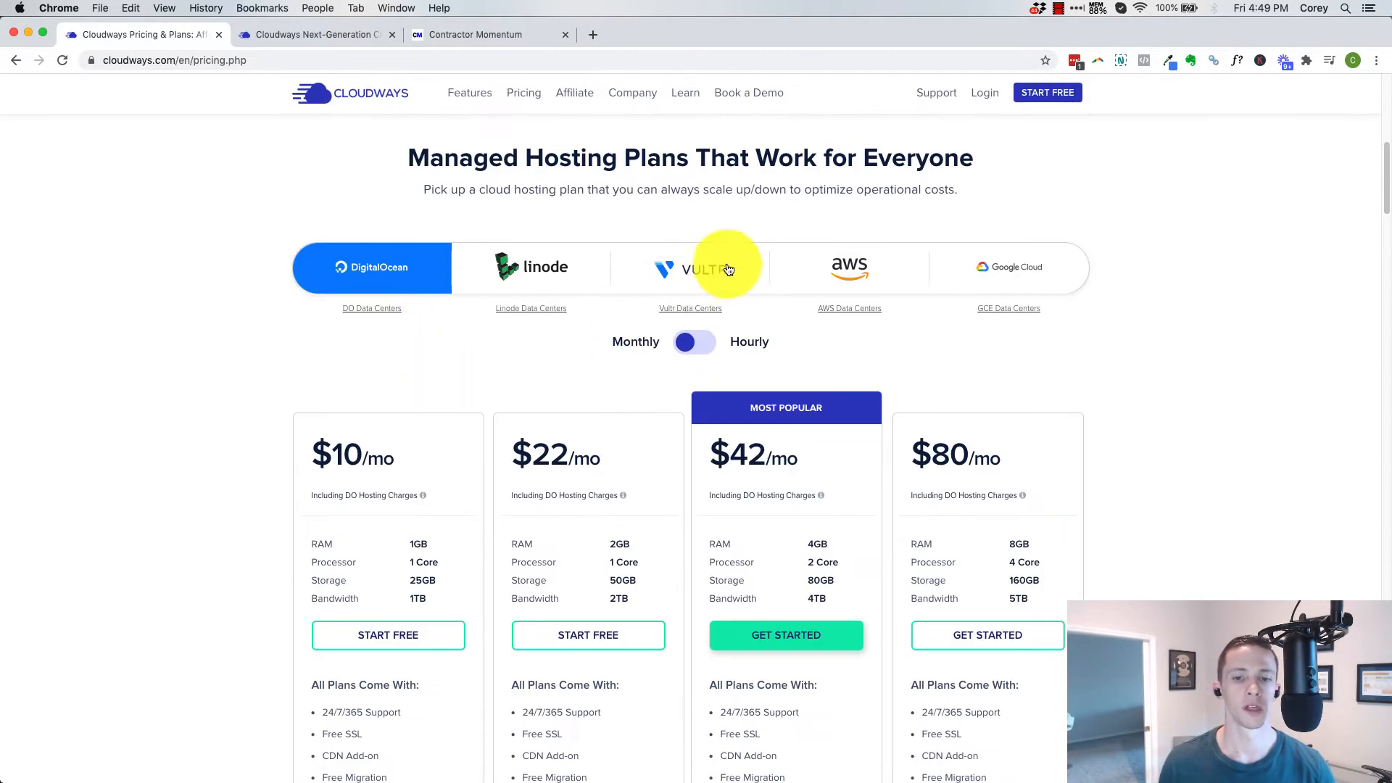
click(701, 271)
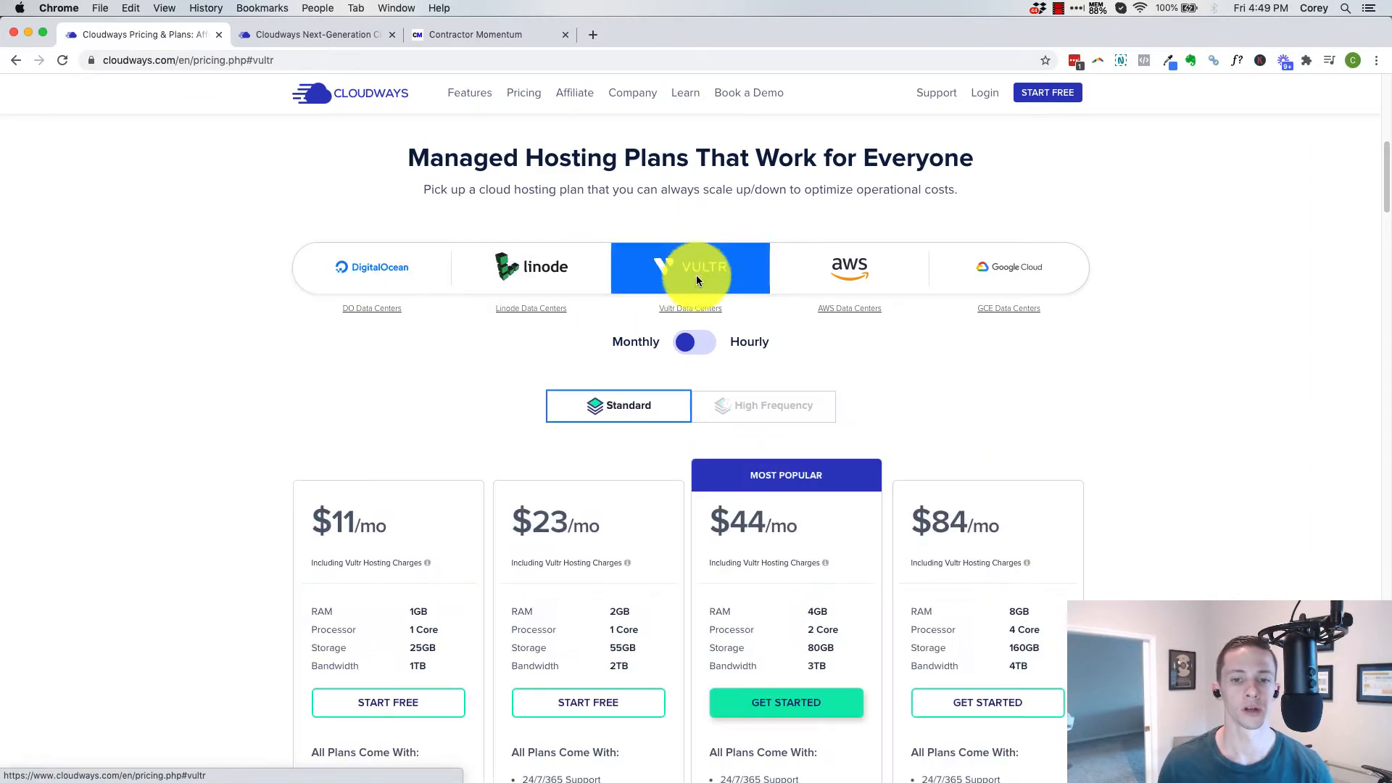
click(745, 406)
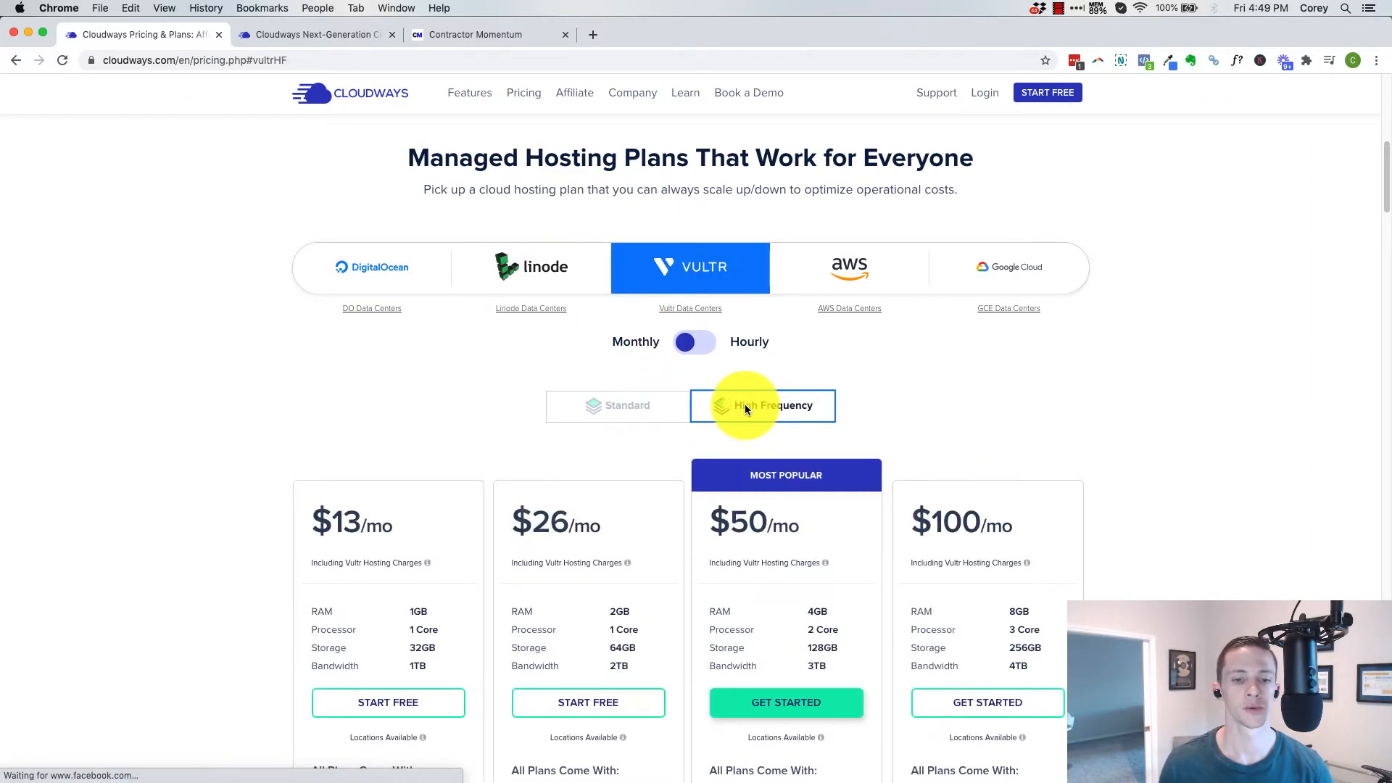
scroll(423, 568, down, 1)
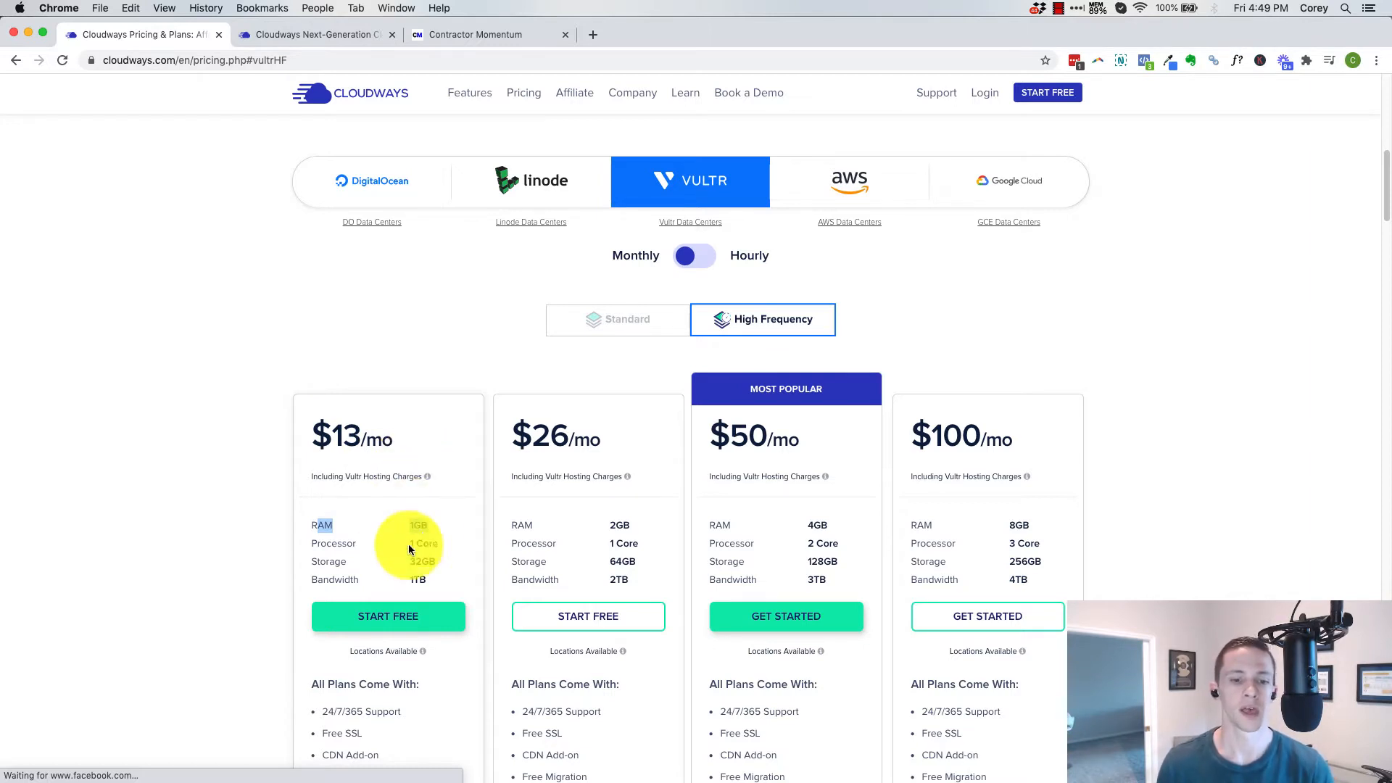
Start from the $13/mo plan, add a new server, and choose WordPress Version 5.4.2 as its application
click(364, 621)
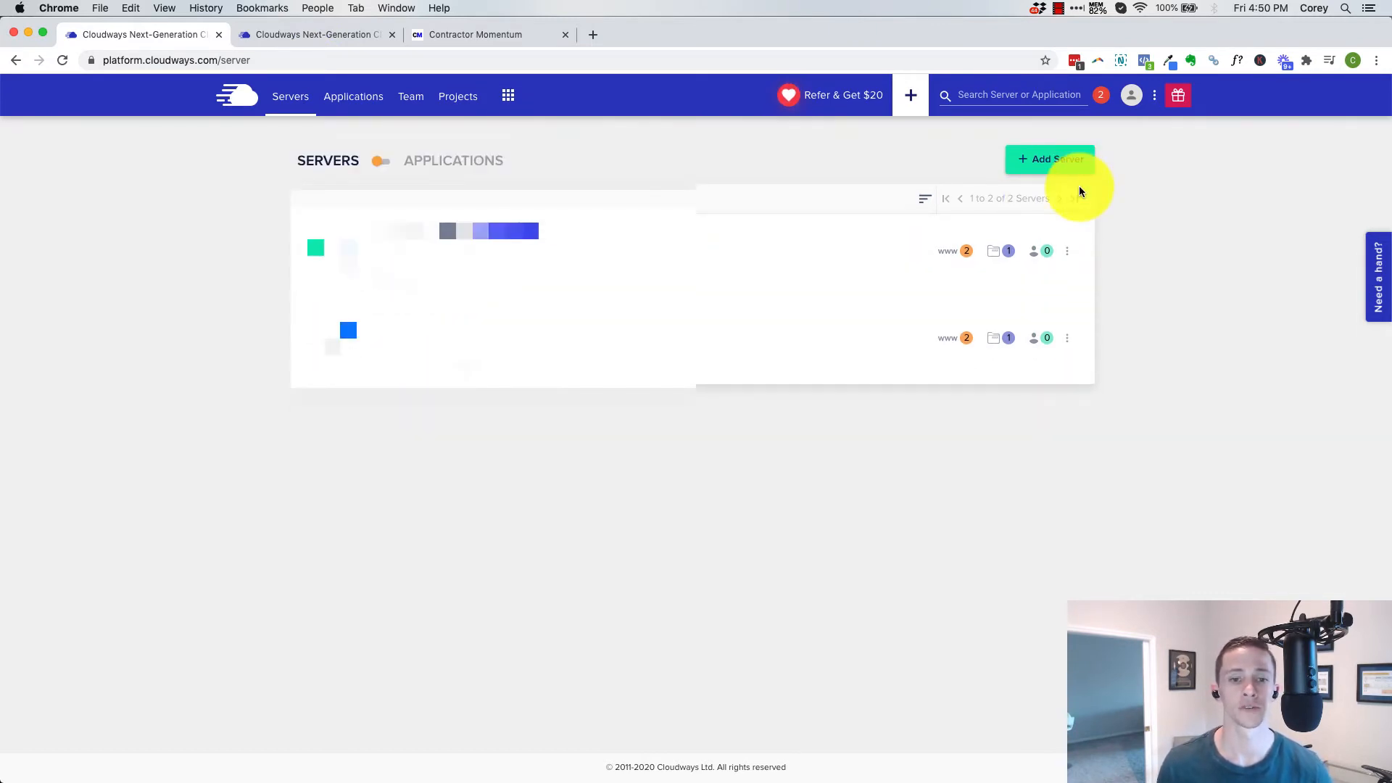
click(1076, 182)
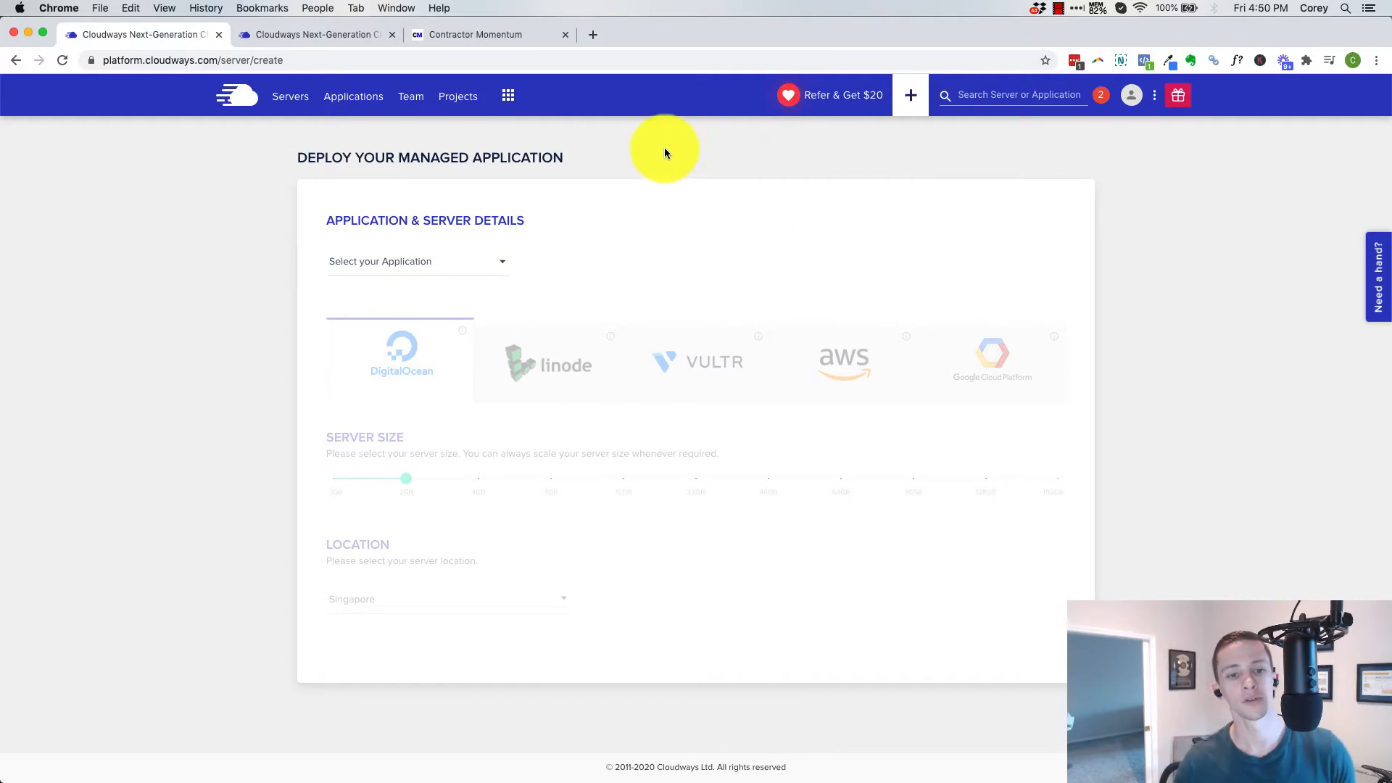
click(463, 261)
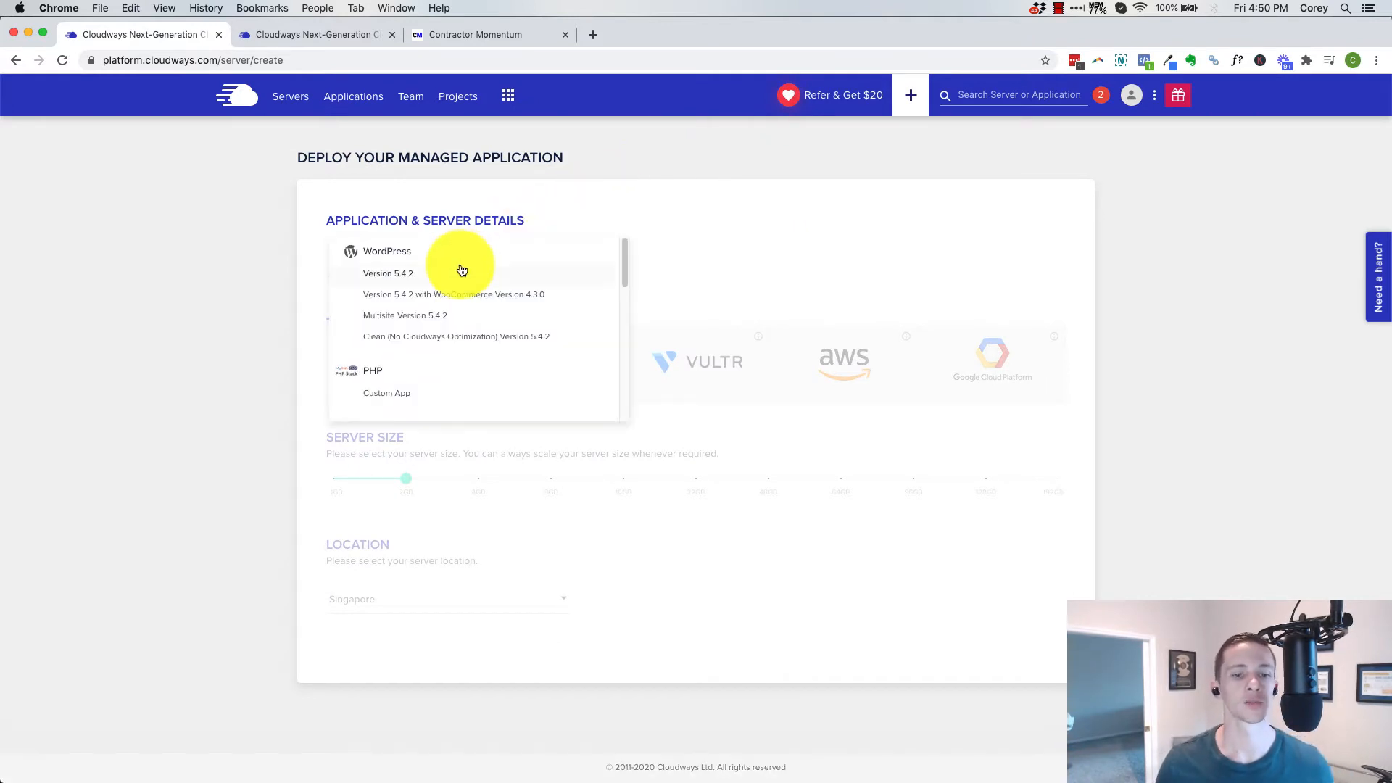
scroll(457, 286, down, 3)
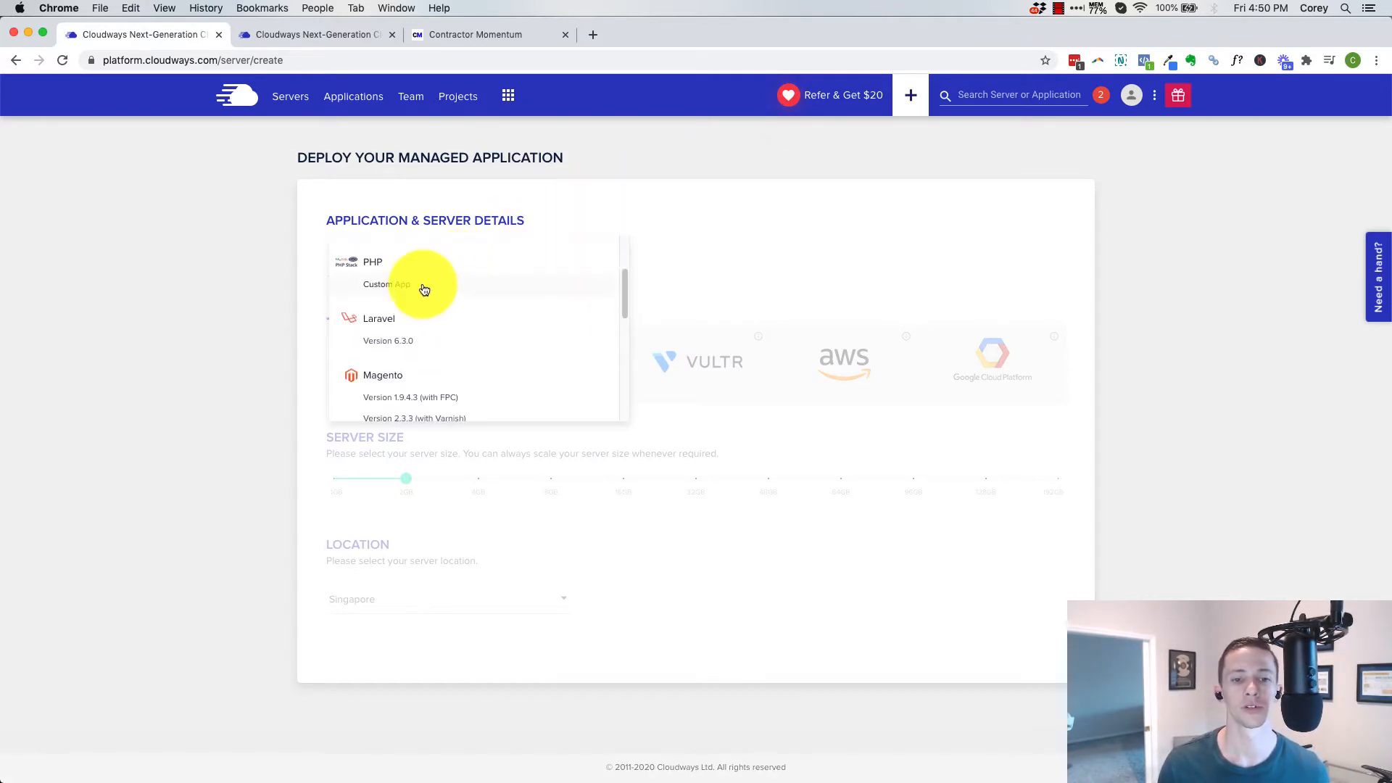
scroll(420, 285, down, 5)
scroll(435, 312, down, 3)
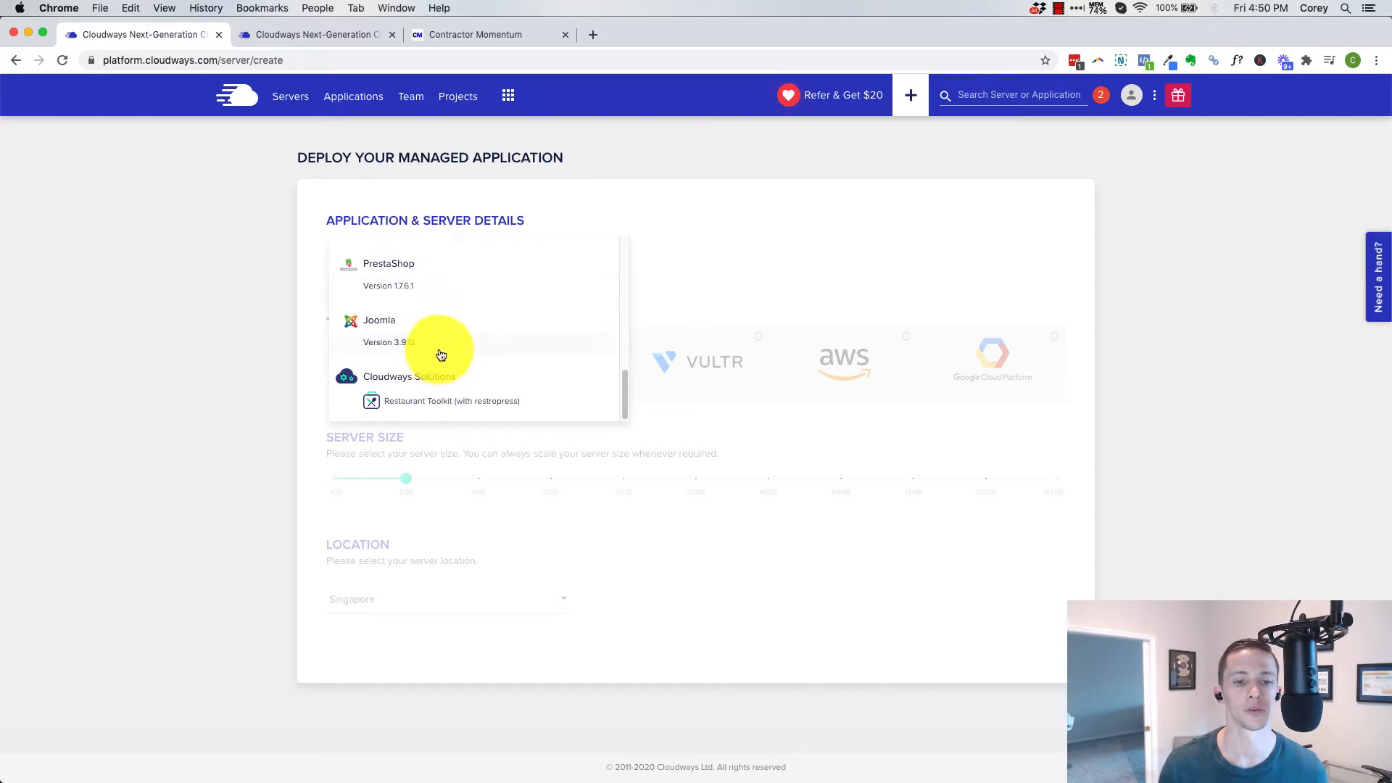
scroll(438, 348, up, 10)
click(395, 273)
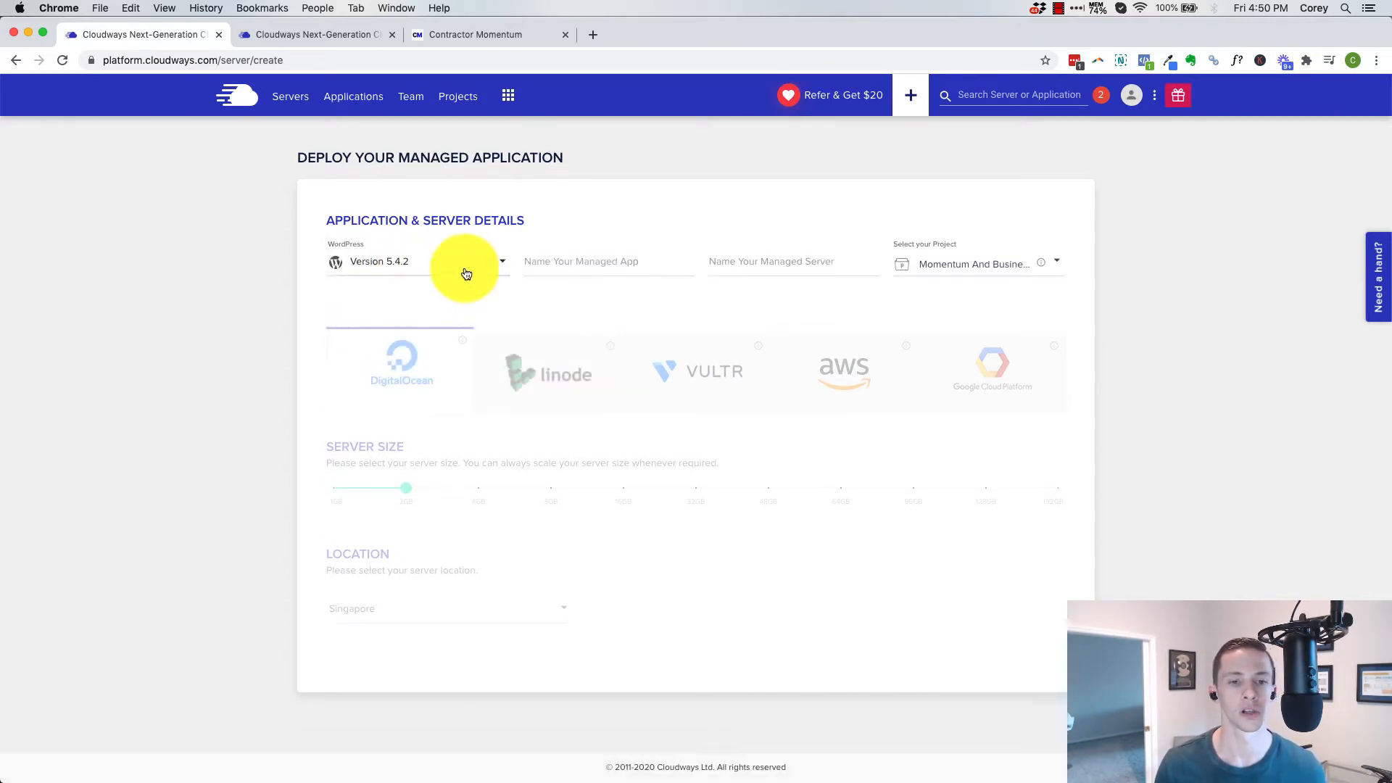
Name the managed app "Contractor Momentum (live)" and look at the existing Contractor Momentum site
click(584, 261)
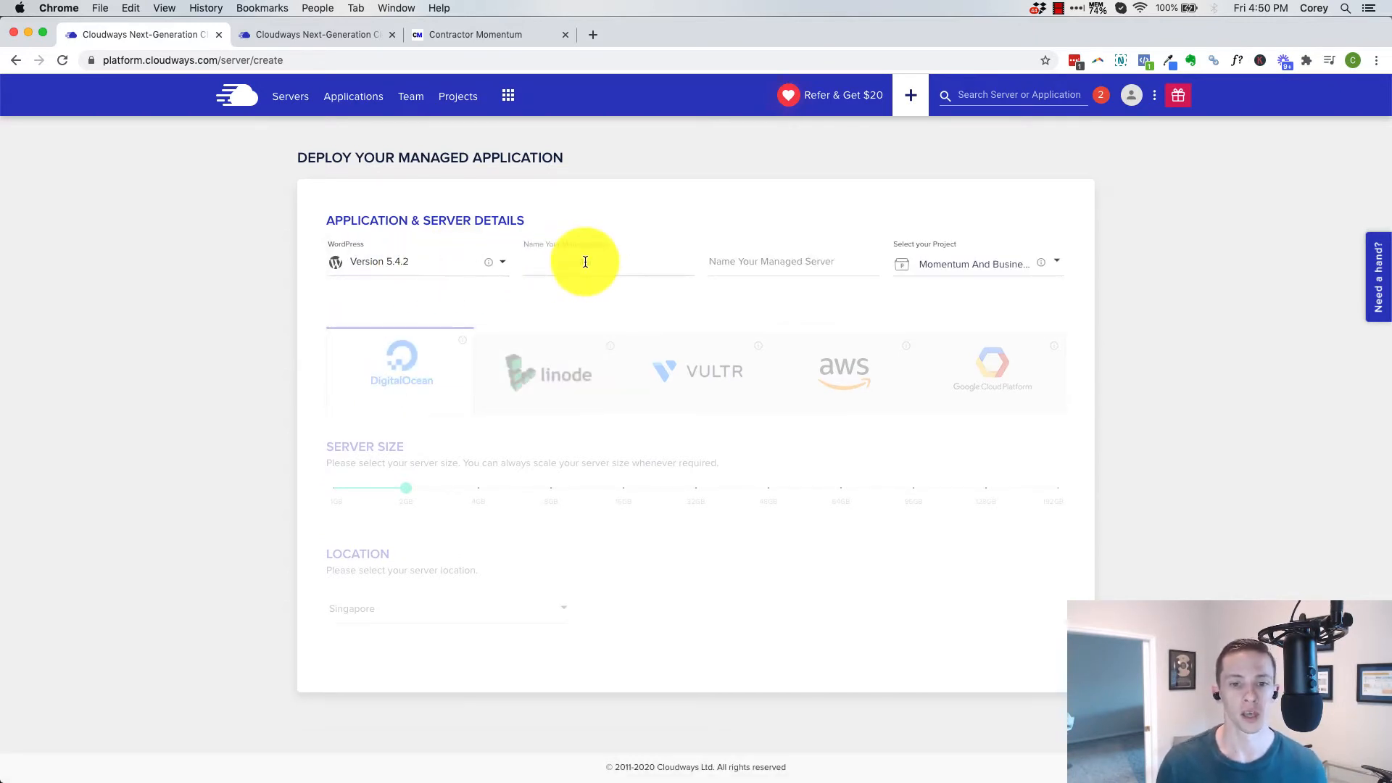
text(Con)
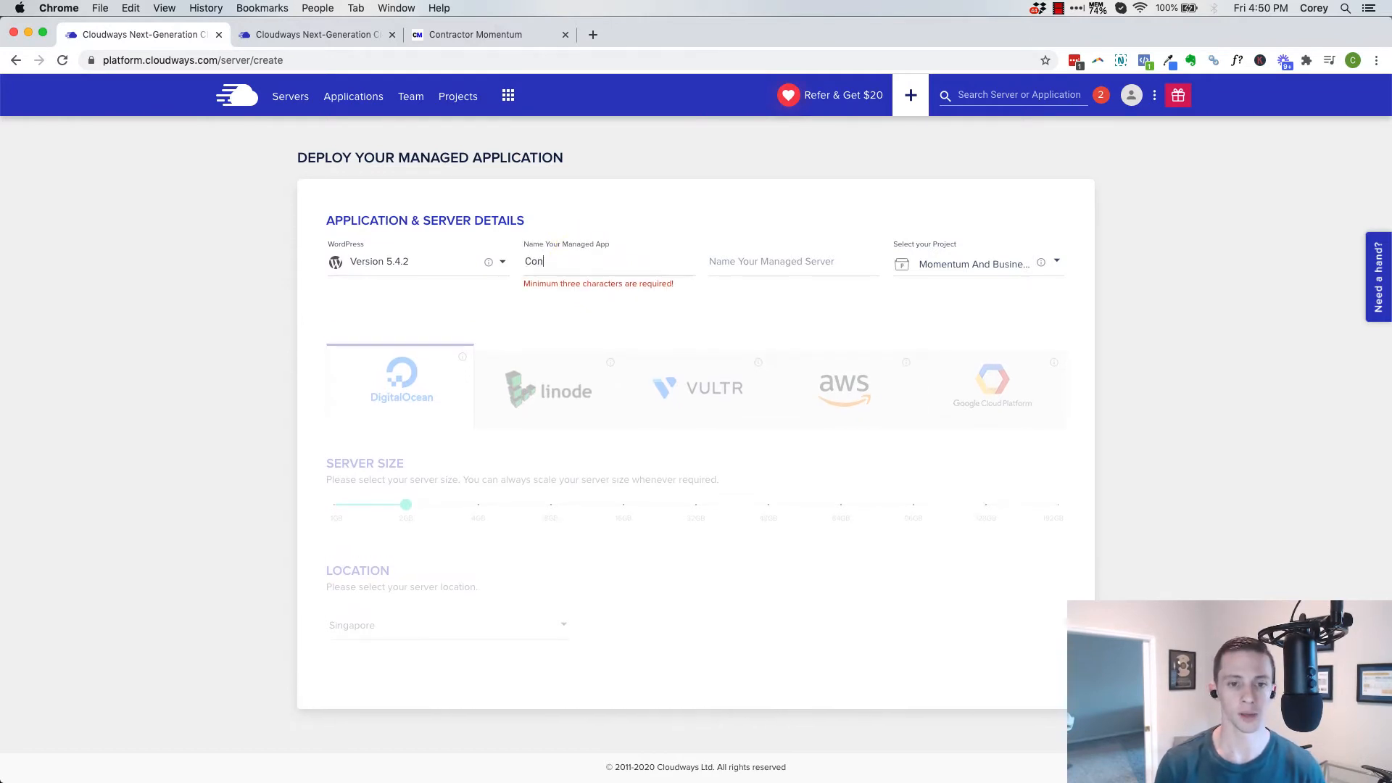
text(tractor Momentum (live)
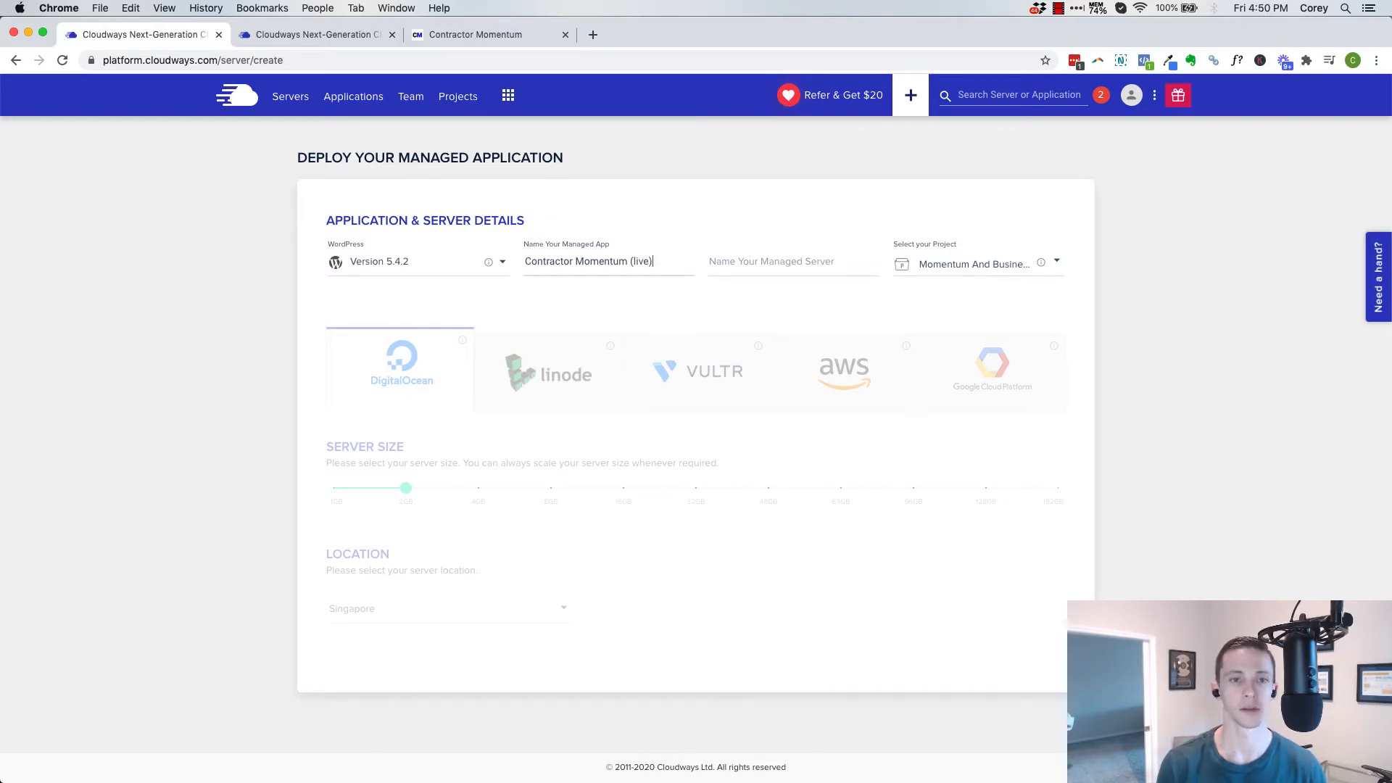
click(485, 36)
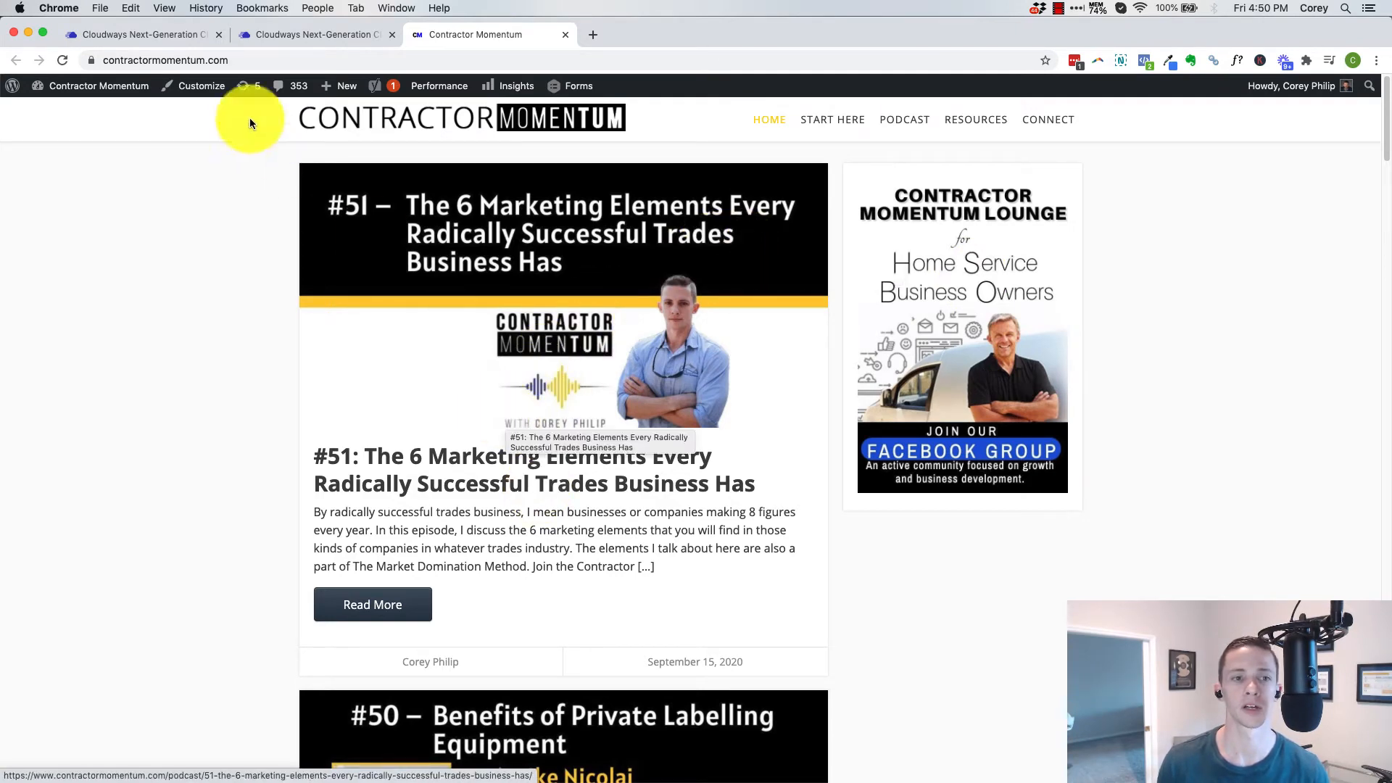
click(112, 36)
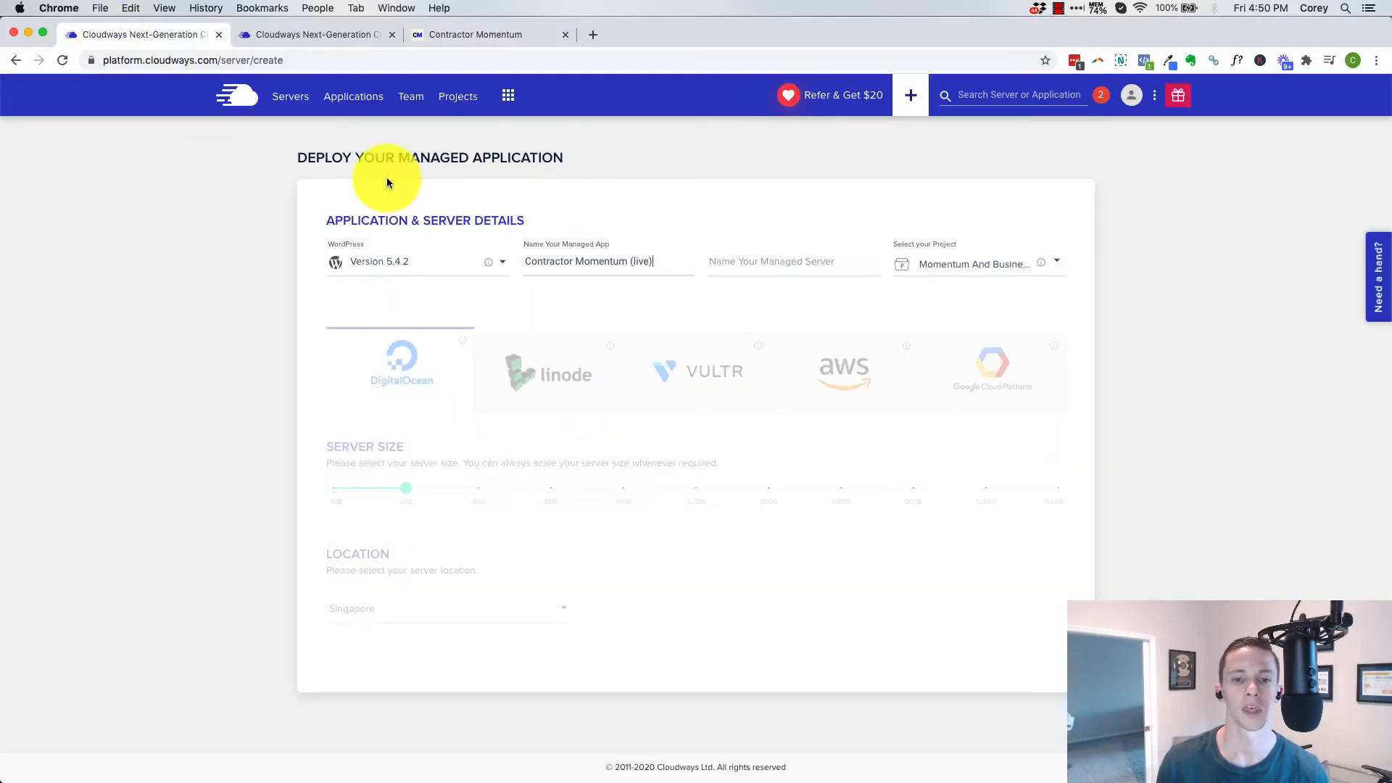
Name the managed server "Contractor Momentum"
click(710, 249)
text(Contractor M)
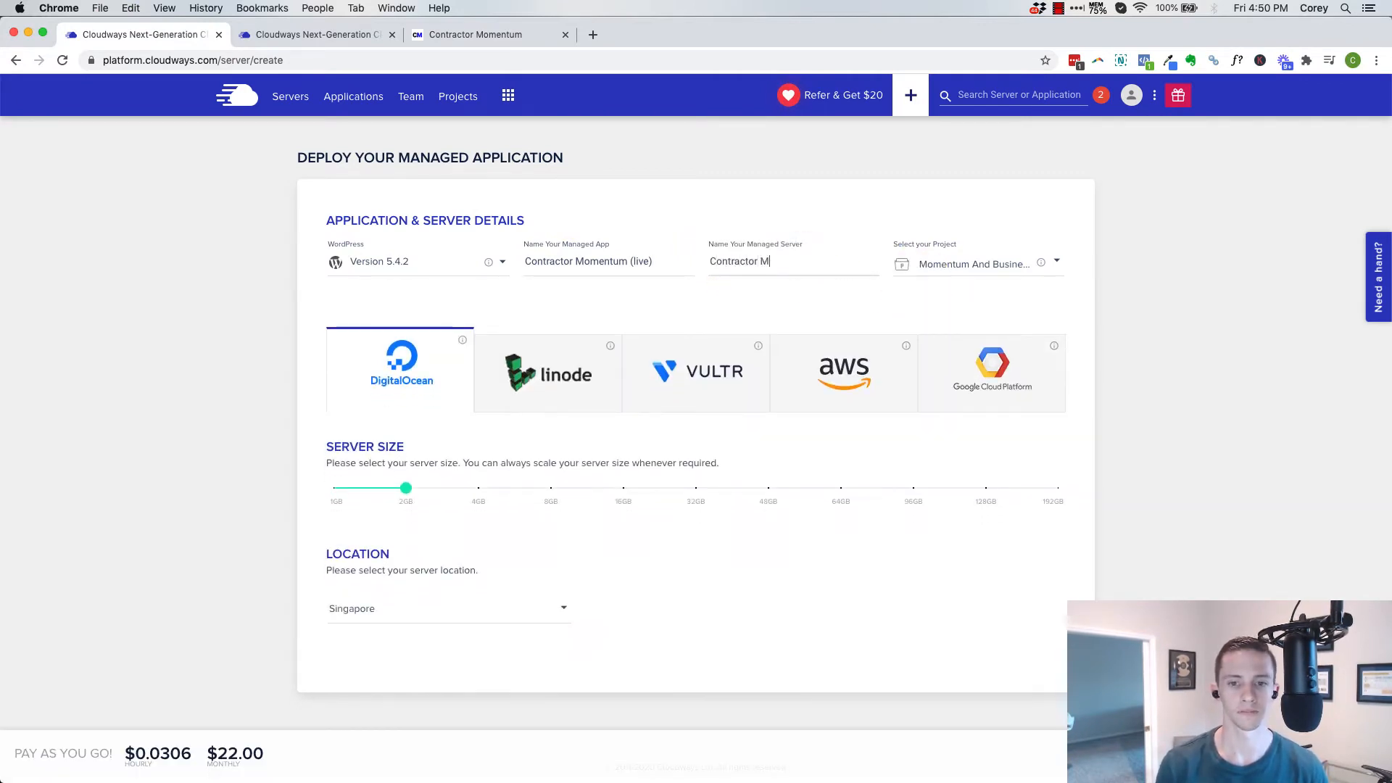
text(omentum)
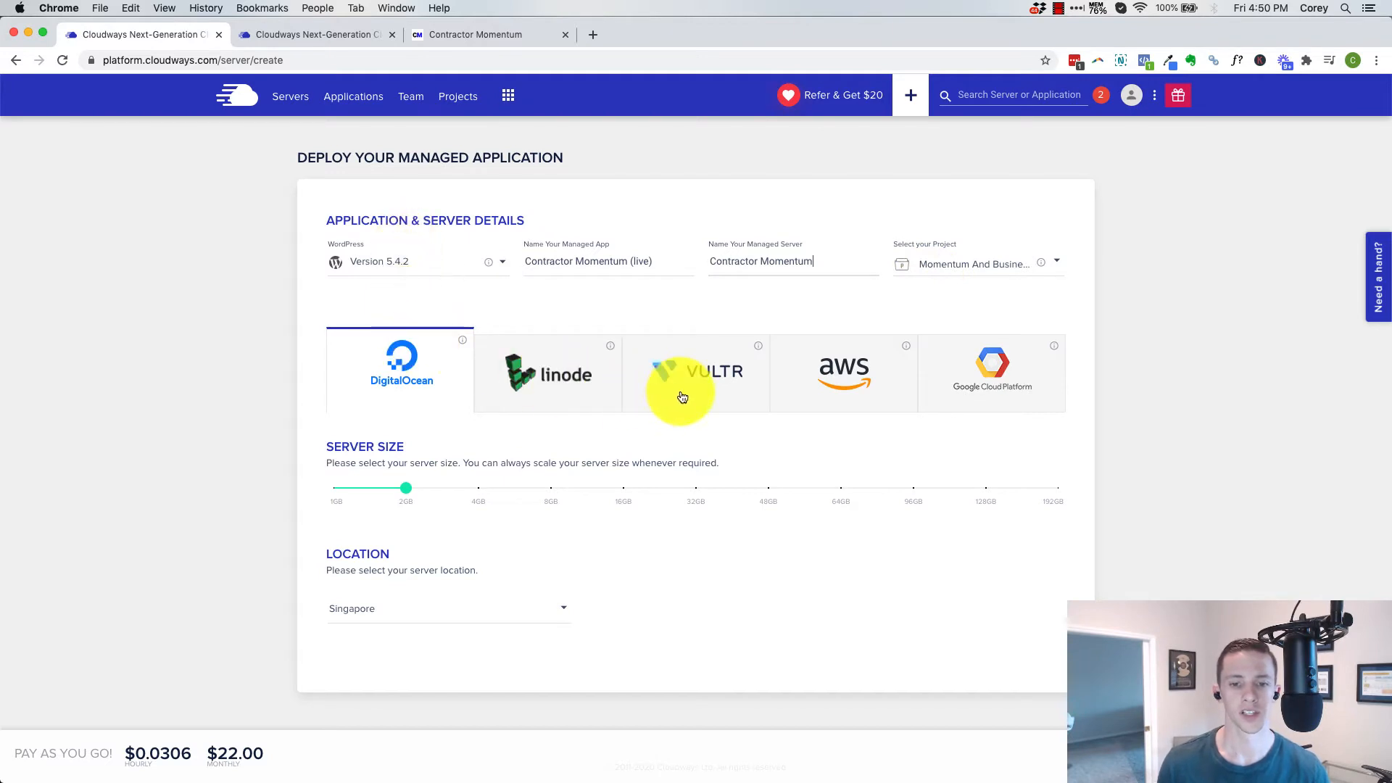
Choose Vultr as the cloud provider with the High Frequency server type
mouse_move(407, 500)
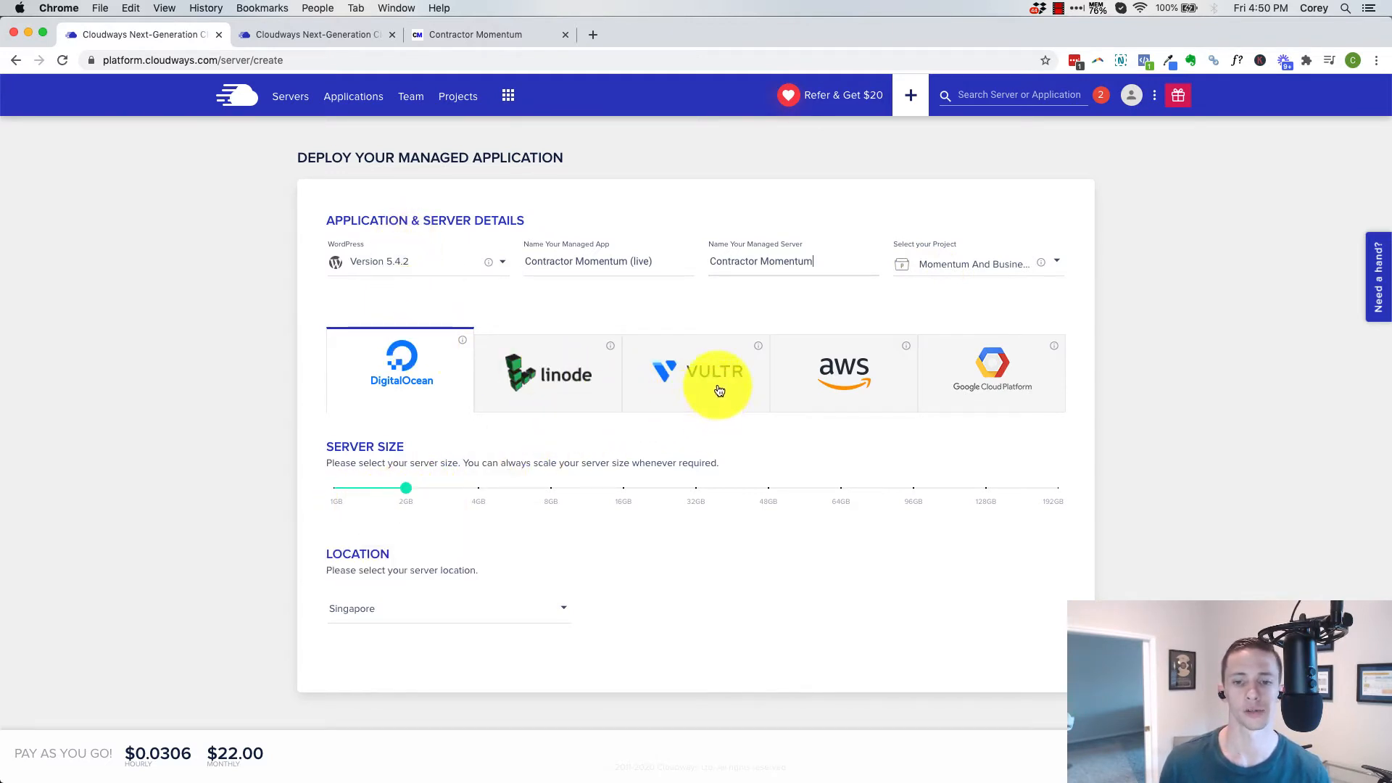
click(698, 370)
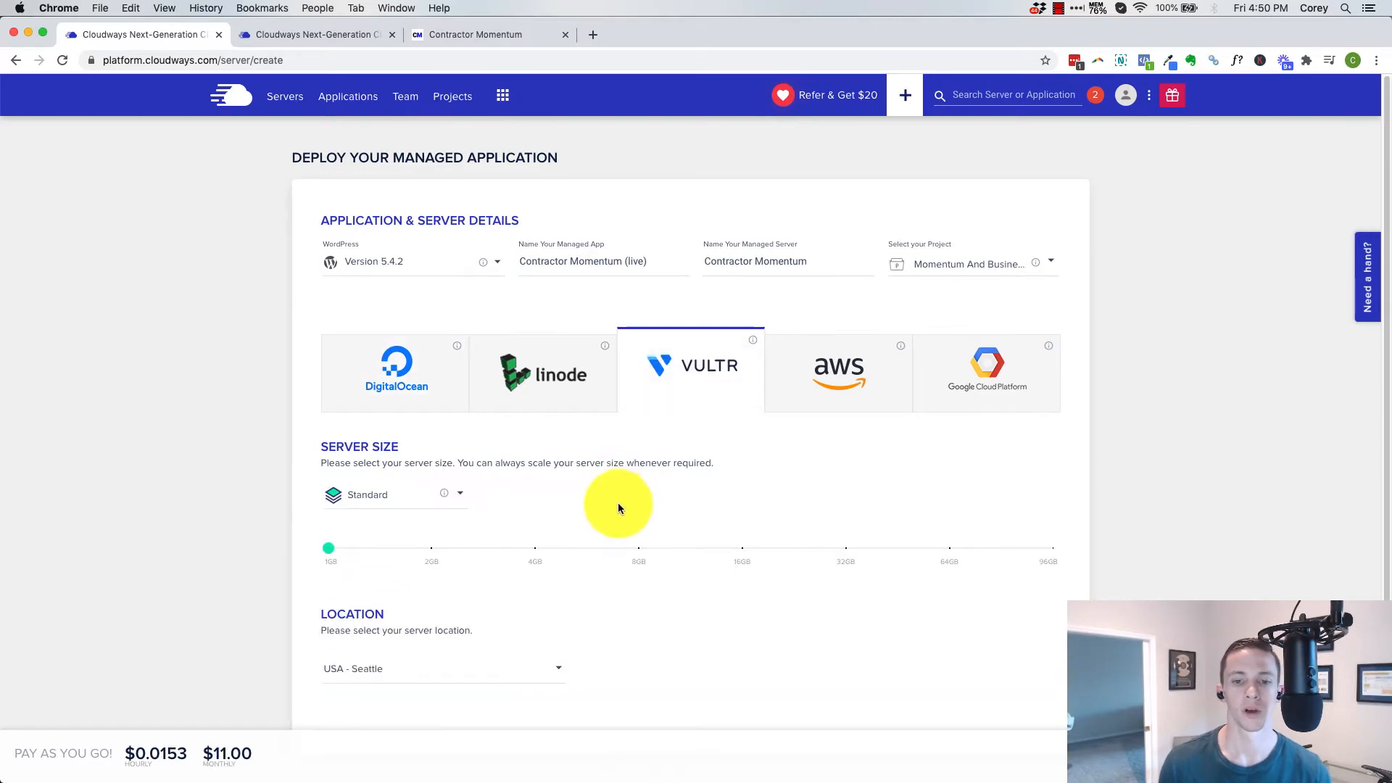
click(384, 494)
click(379, 528)
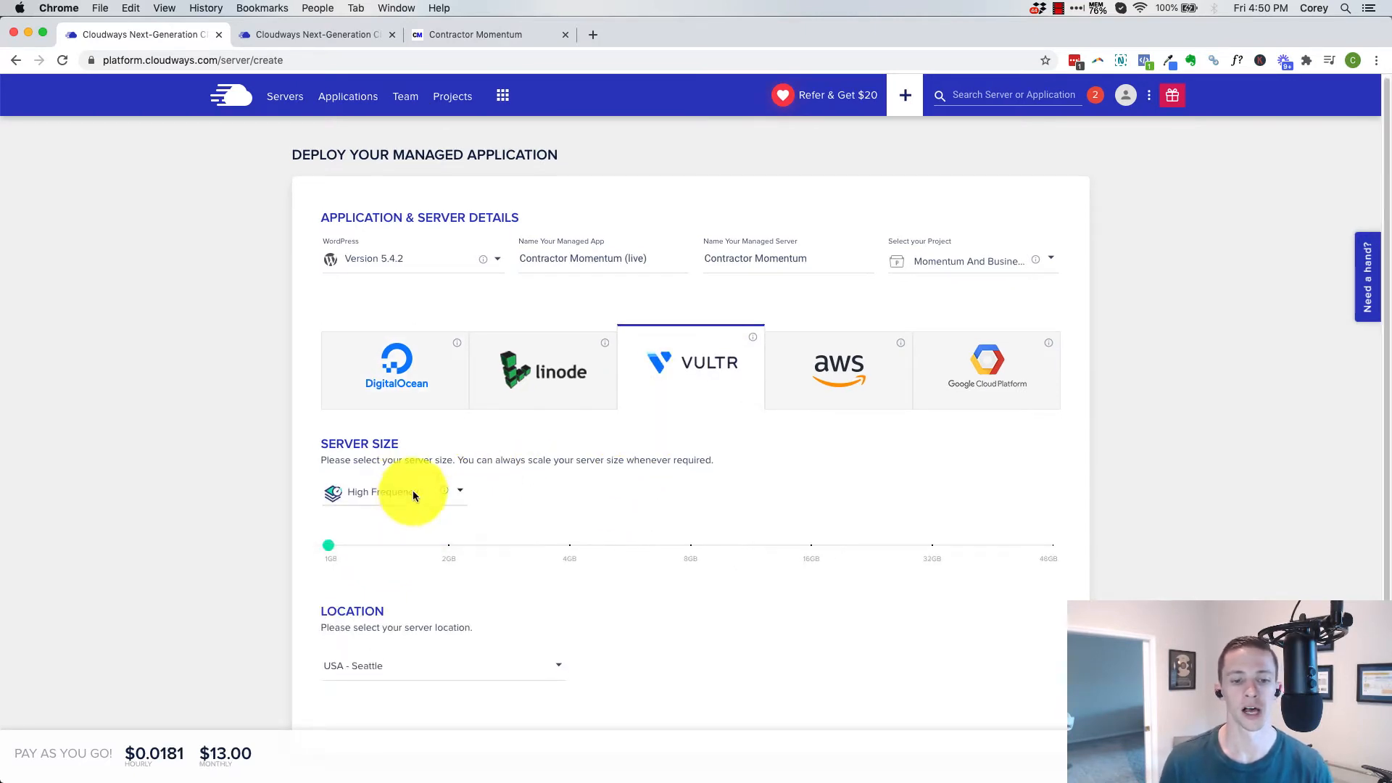
Set the server location to USA - Miami
scroll(417, 478, down, 1)
click(421, 627)
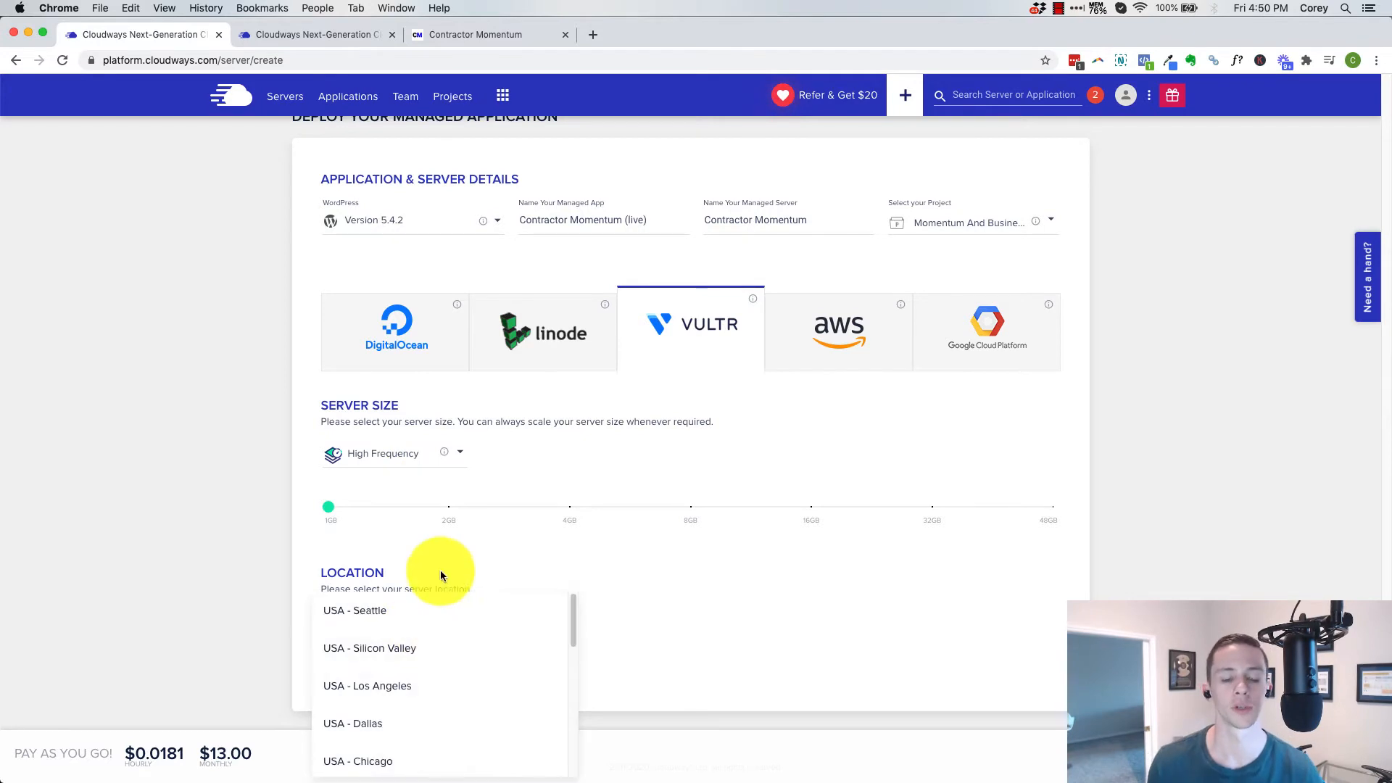
scroll(423, 621, down, 5)
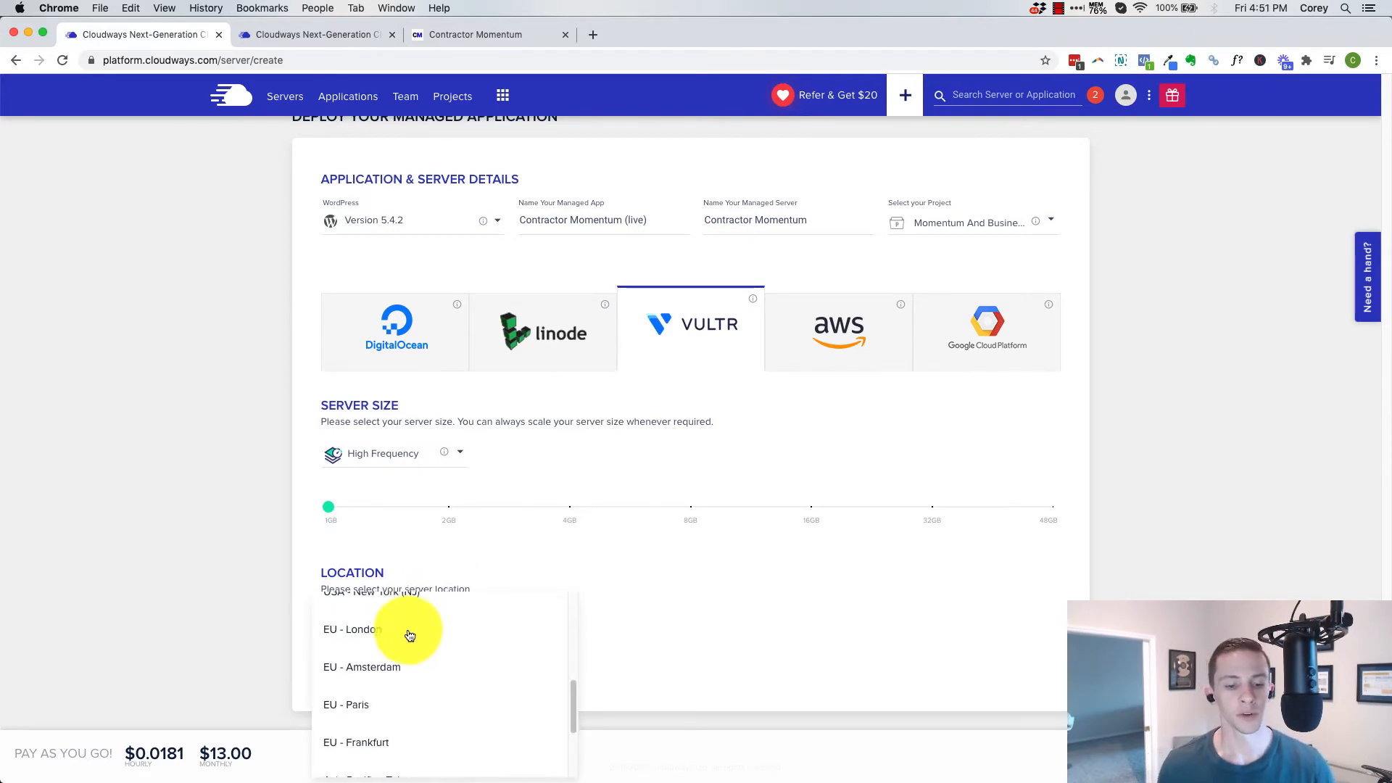
scroll(416, 653, down, 2)
scroll(417, 654, down, 1)
scroll(417, 675, up, 10)
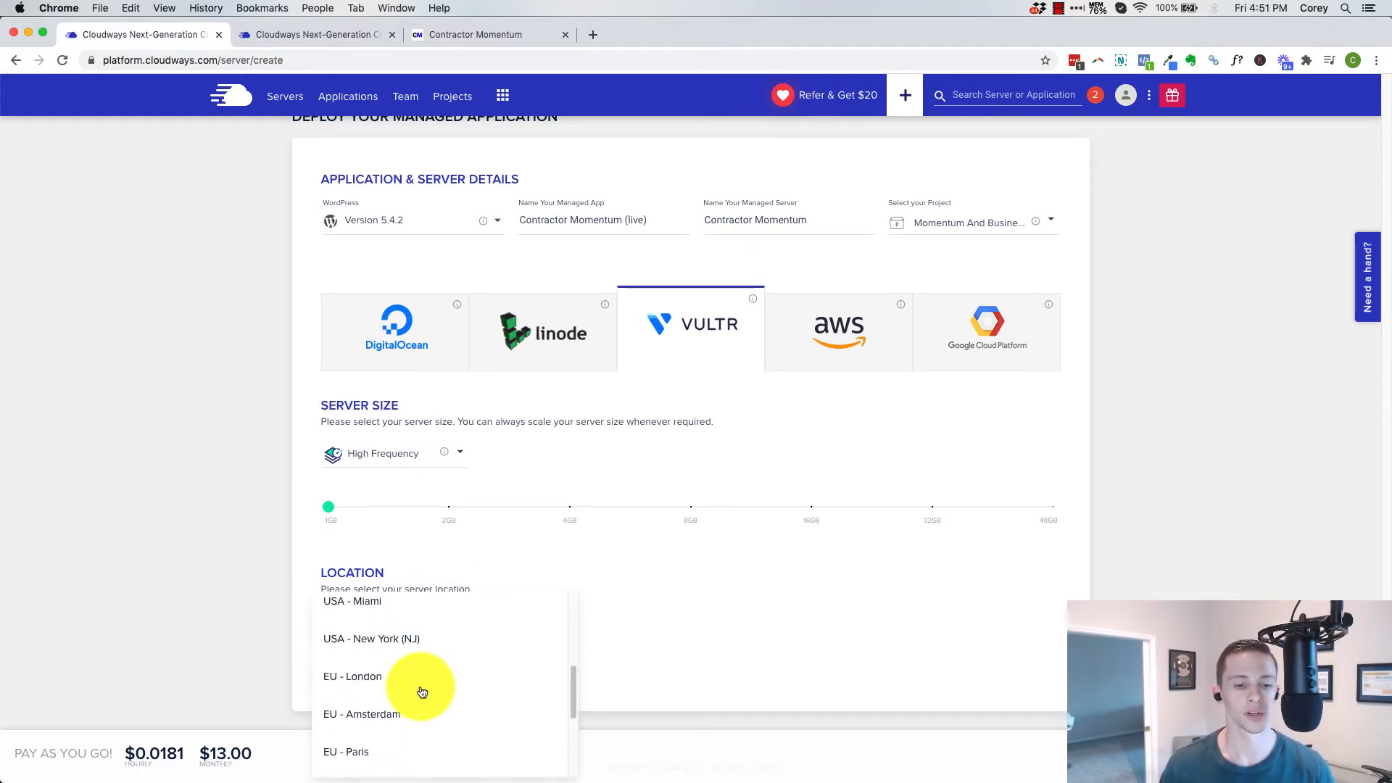
click(364, 764)
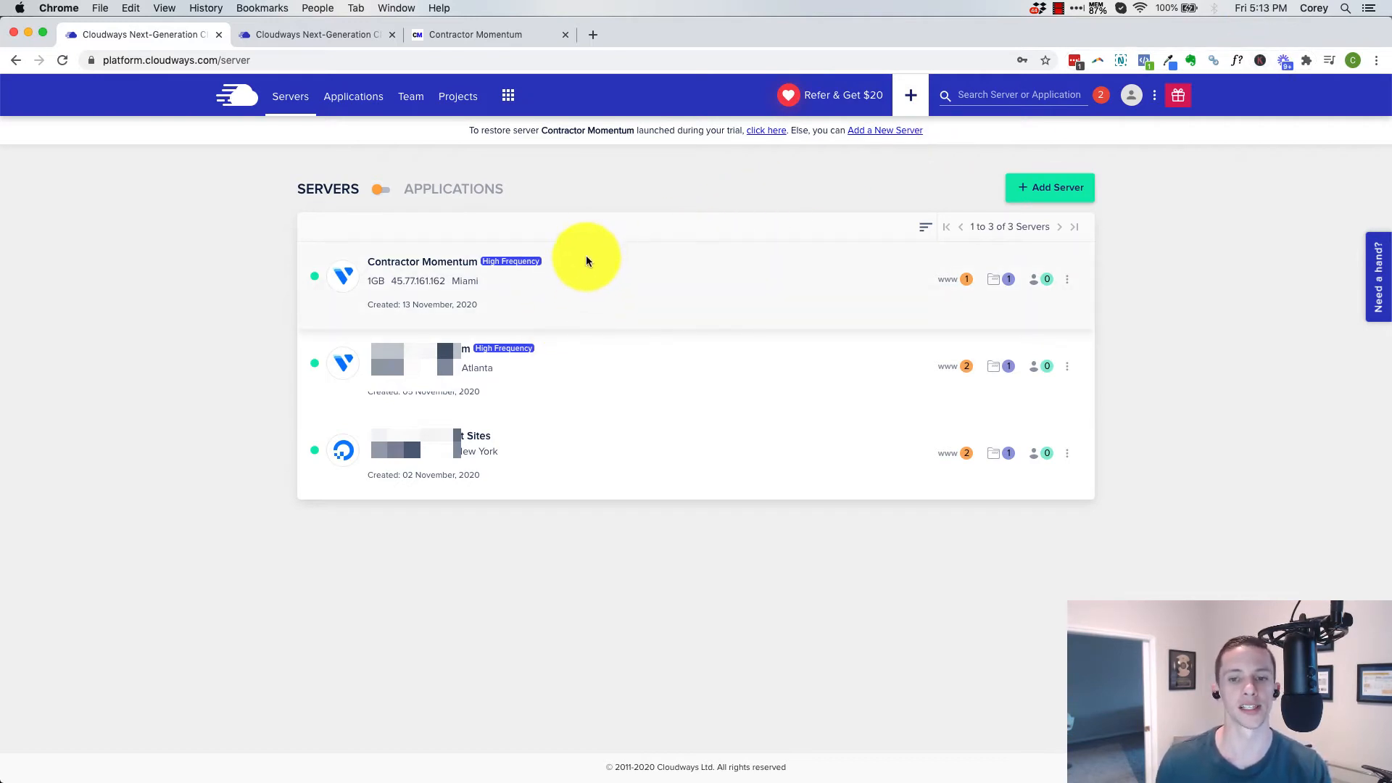
Switch from the server list to the applications and open the access details of Contractor Momentum (live)
click(385, 190)
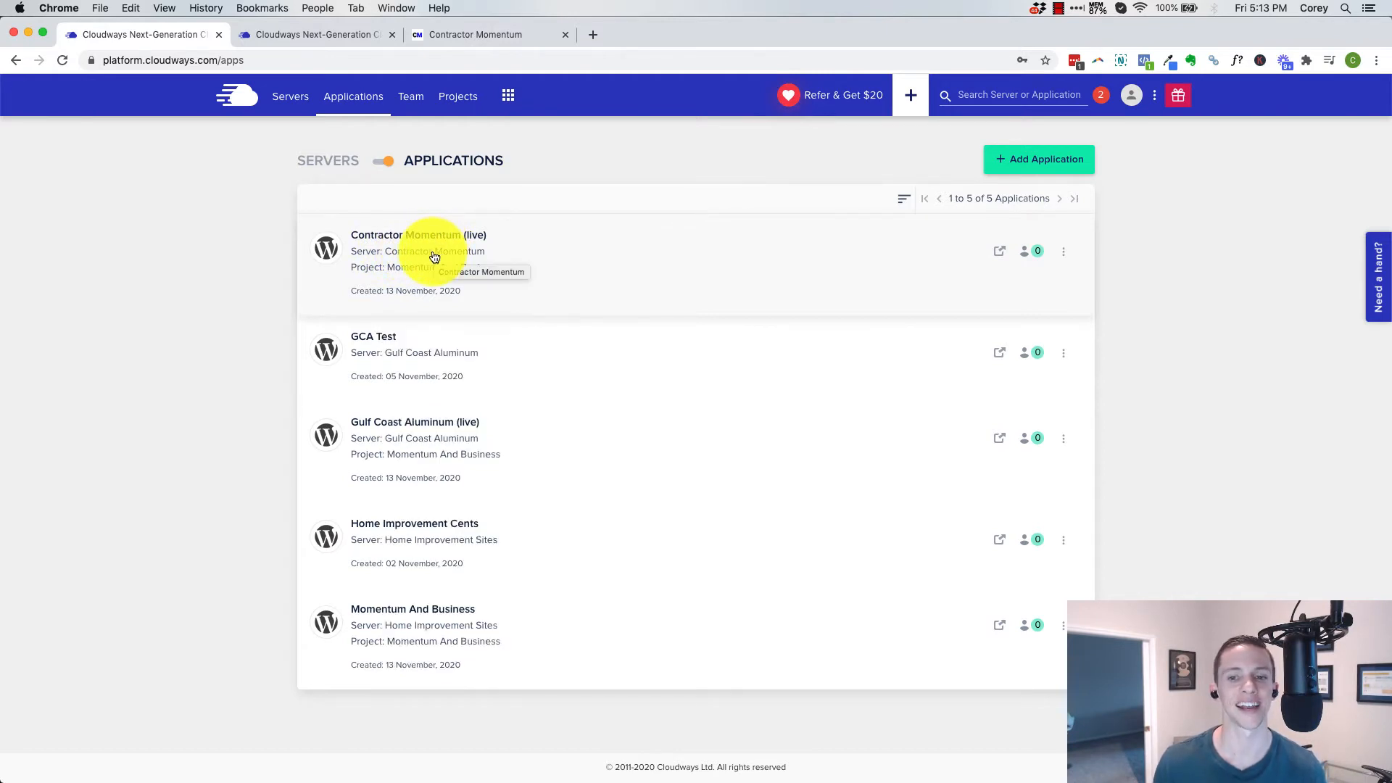
click(515, 258)
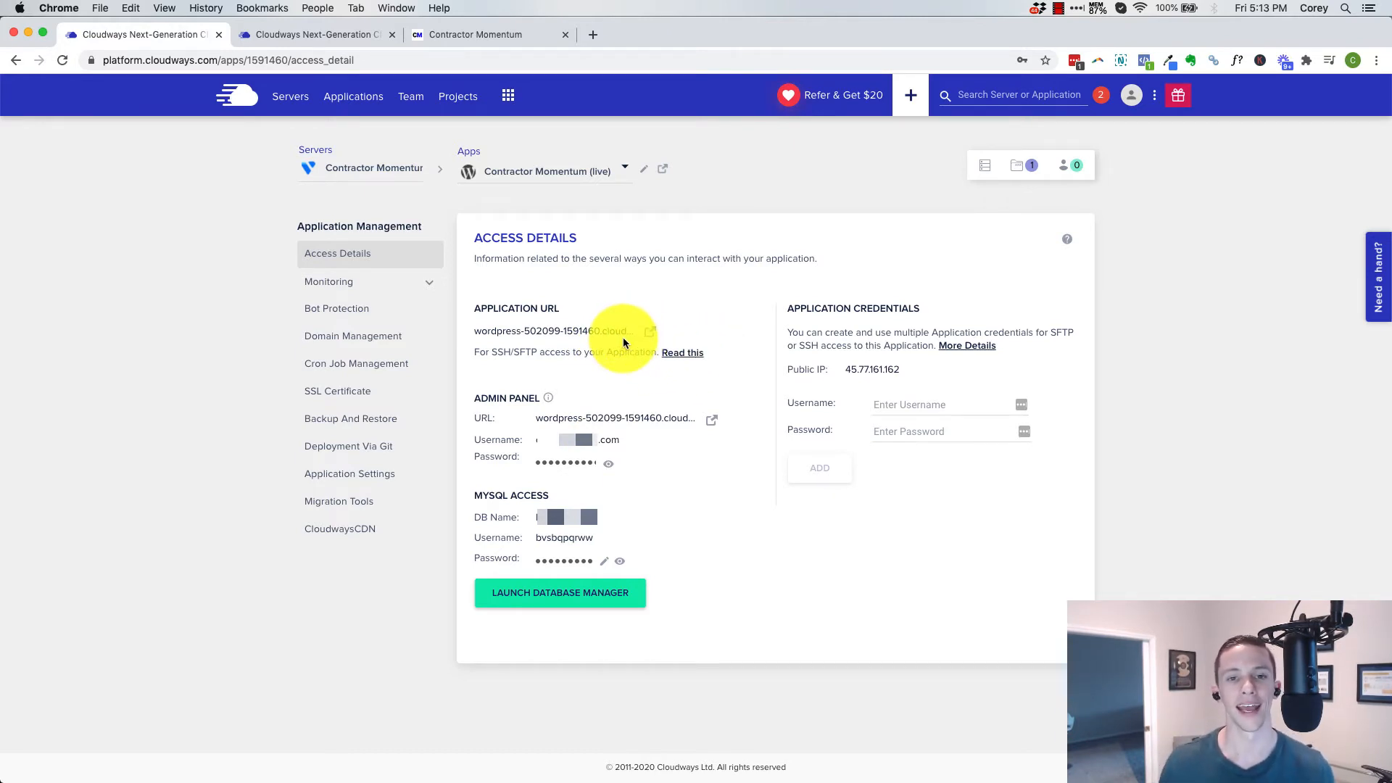
Switch to the live Contractor Momentum site and open the page for adding new plugins in its WordPress admin
click(493, 33)
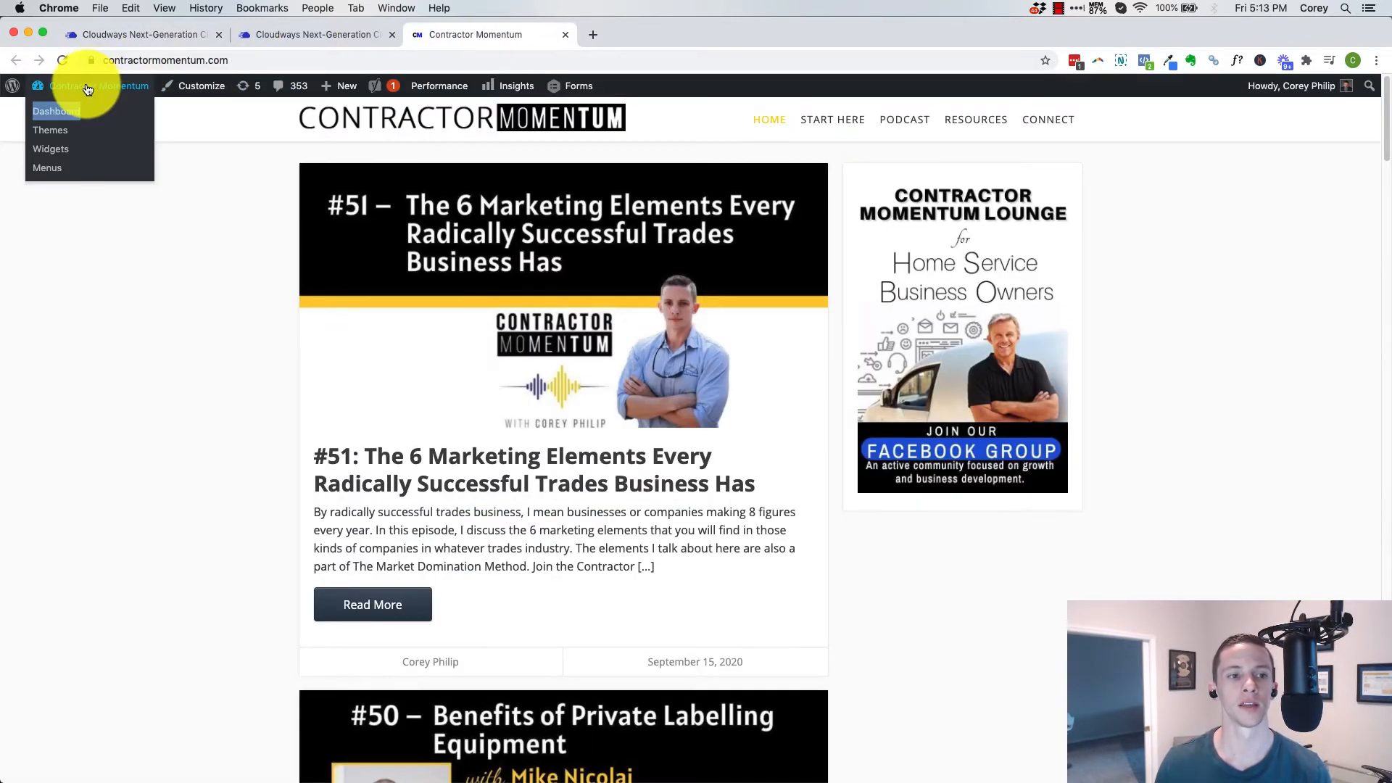
click(70, 111)
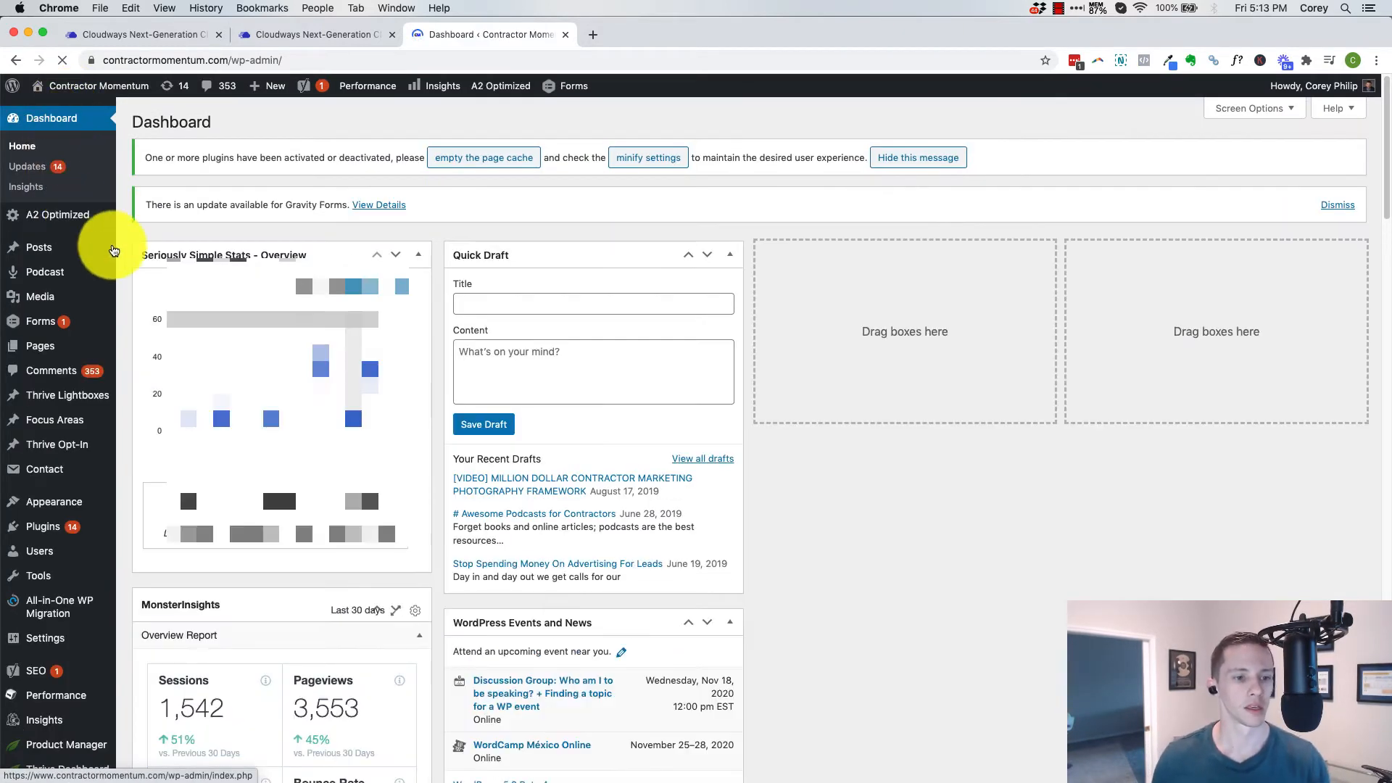
mouse_move(66, 261)
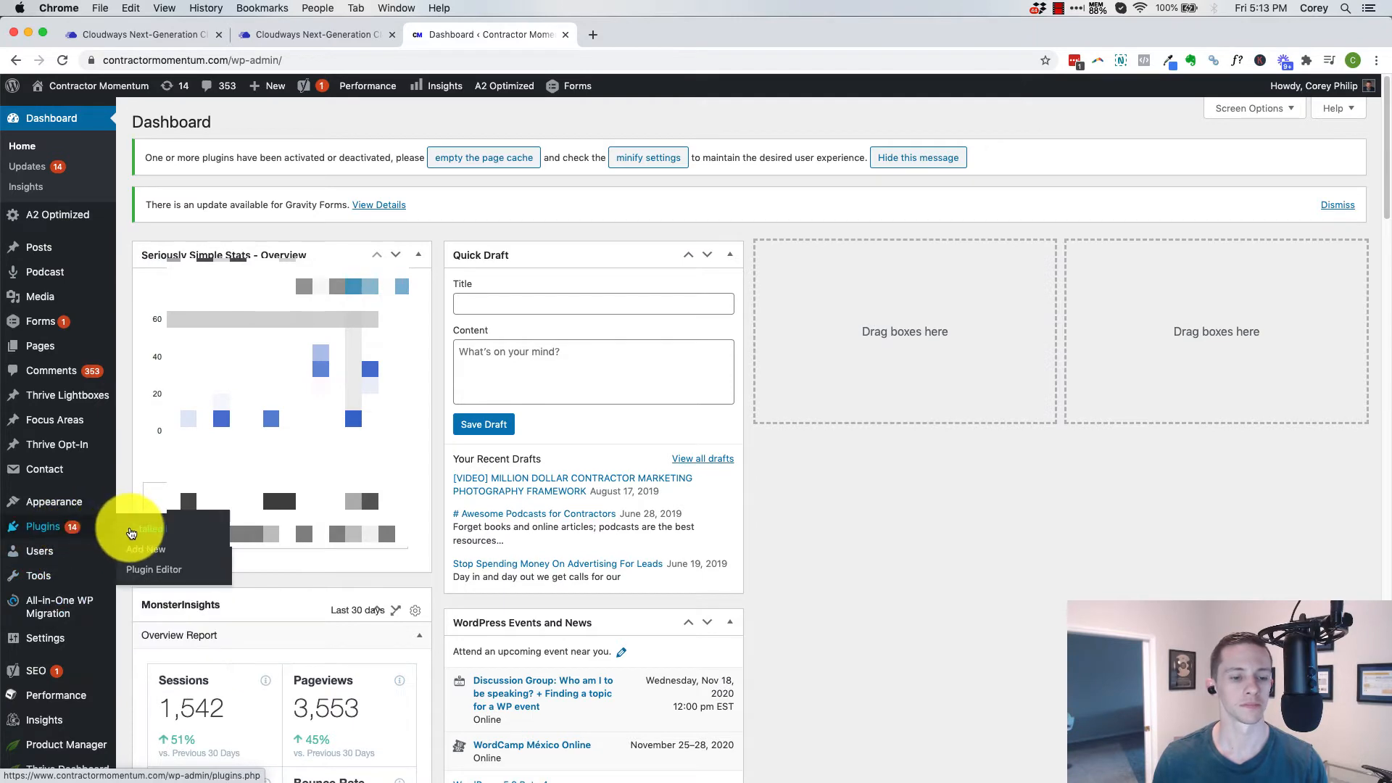
click(132, 533)
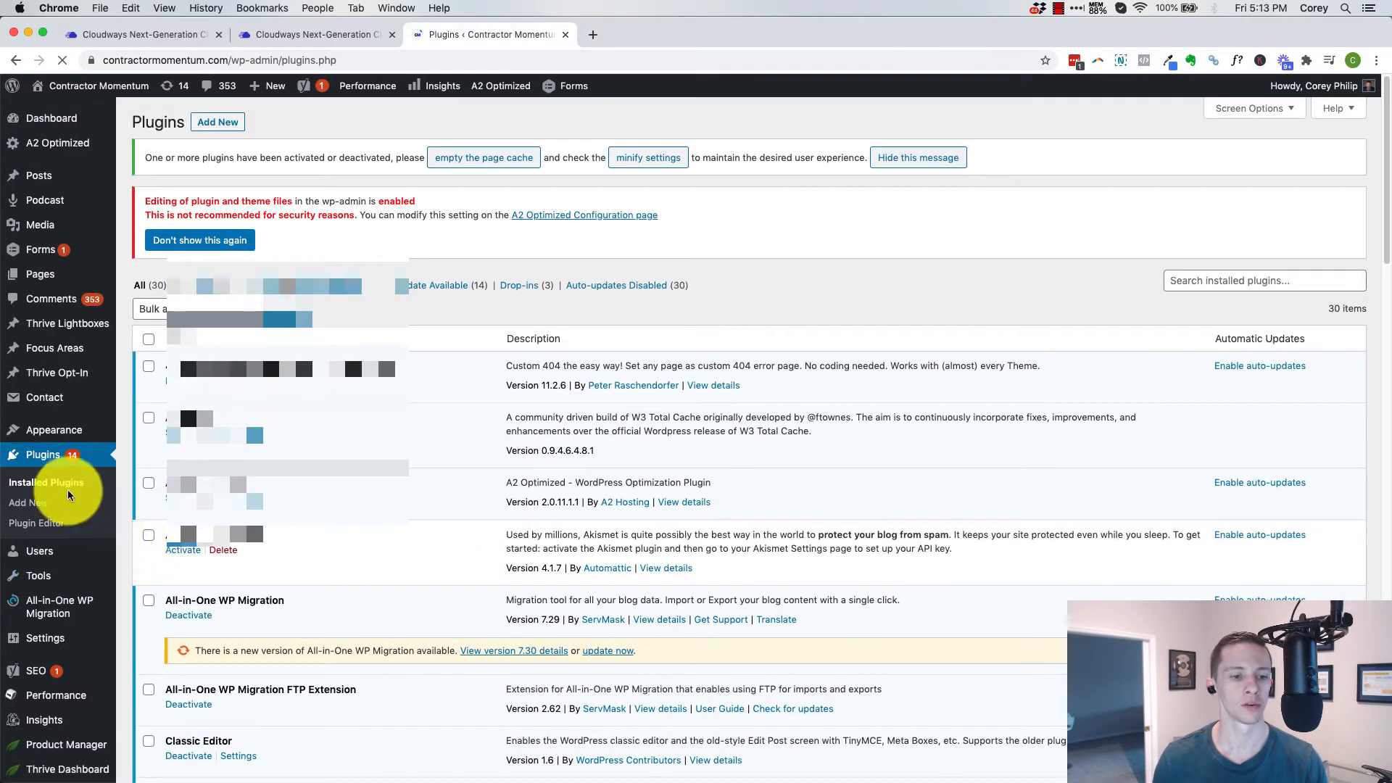
click(40, 503)
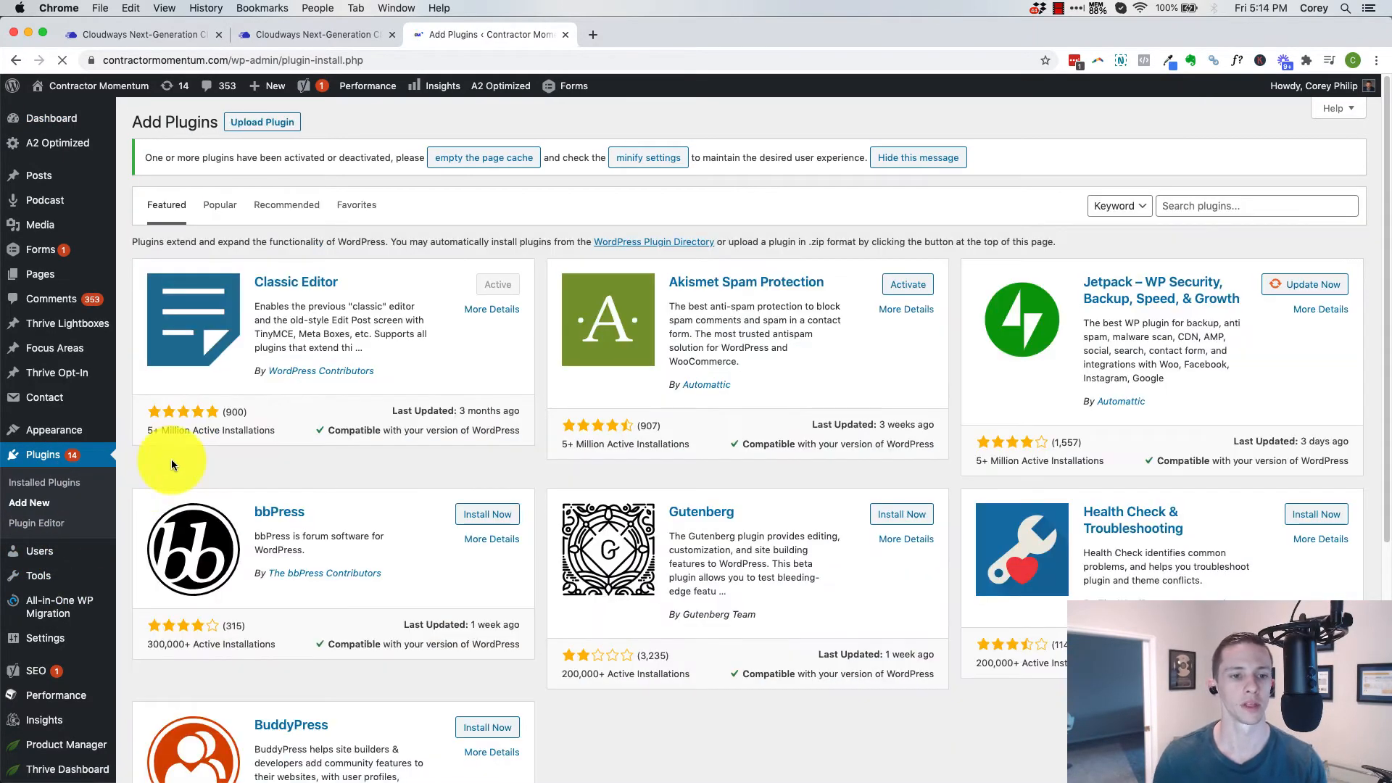
Search the plugins for "cloudways", then install and activate Cloudways WordPress Migrator
click(1174, 206)
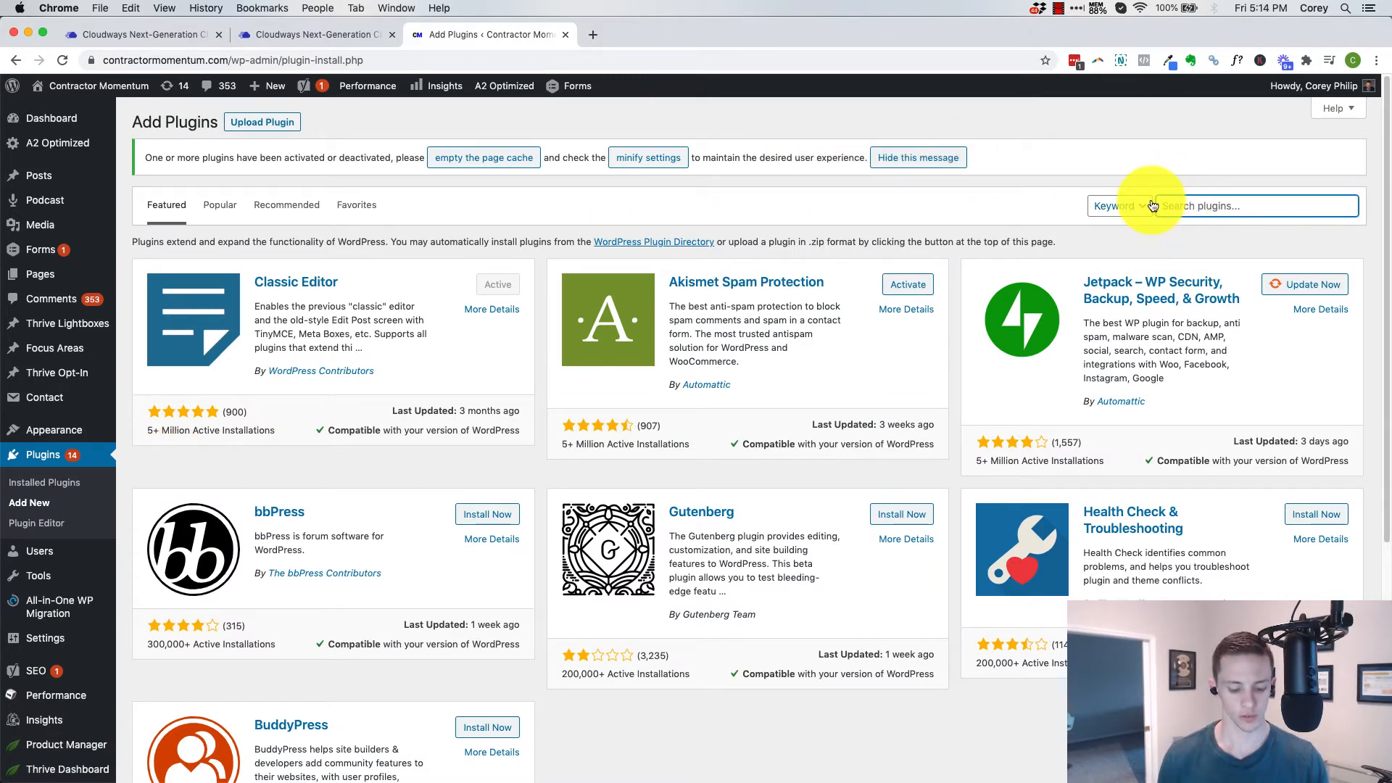
text(cloudways)
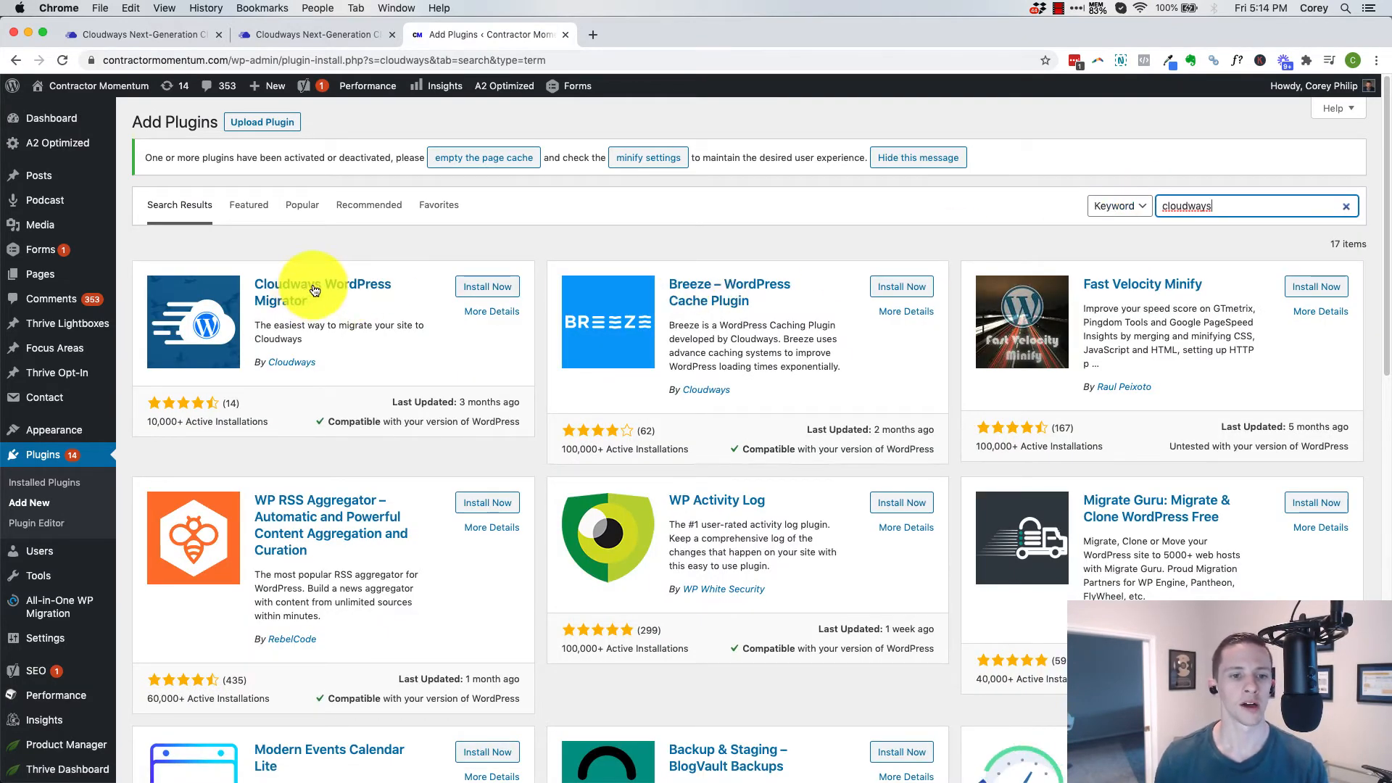
click(487, 293)
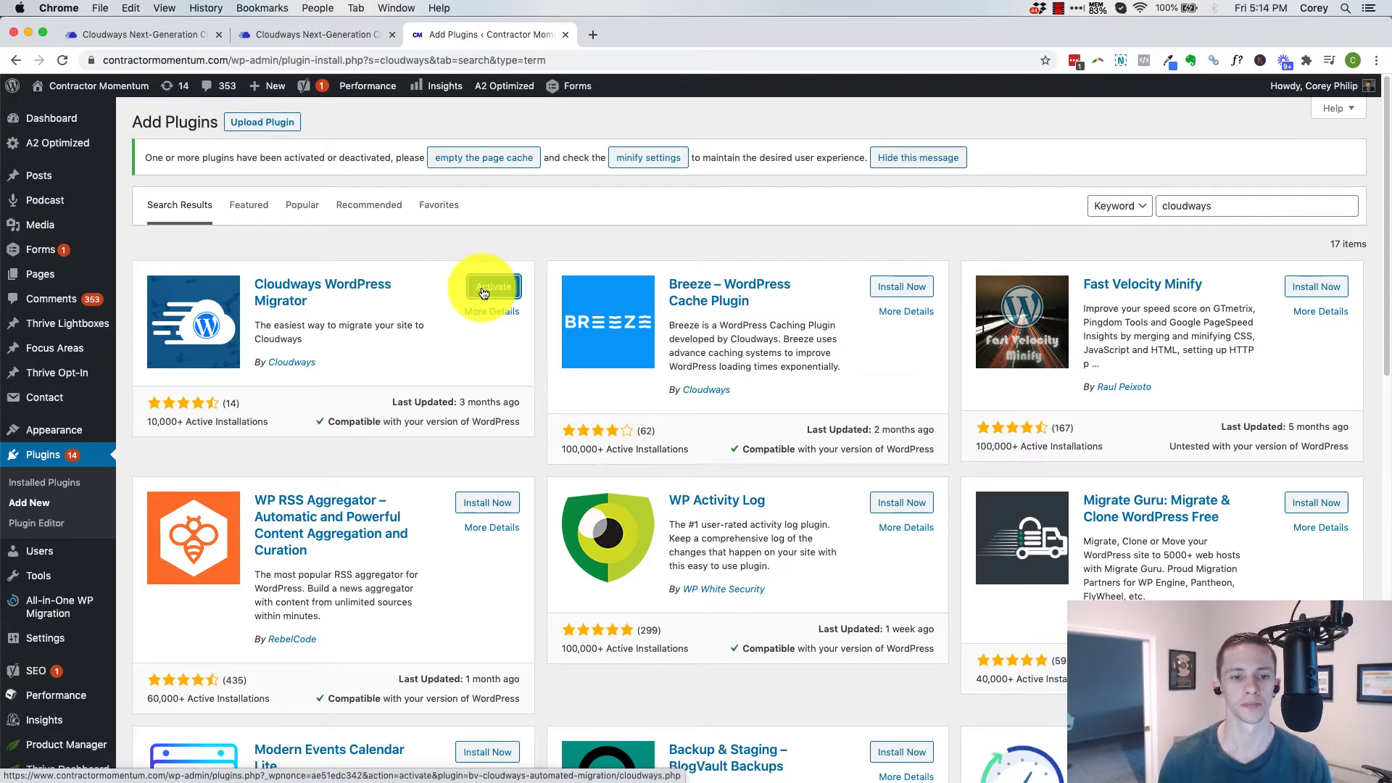
click(485, 290)
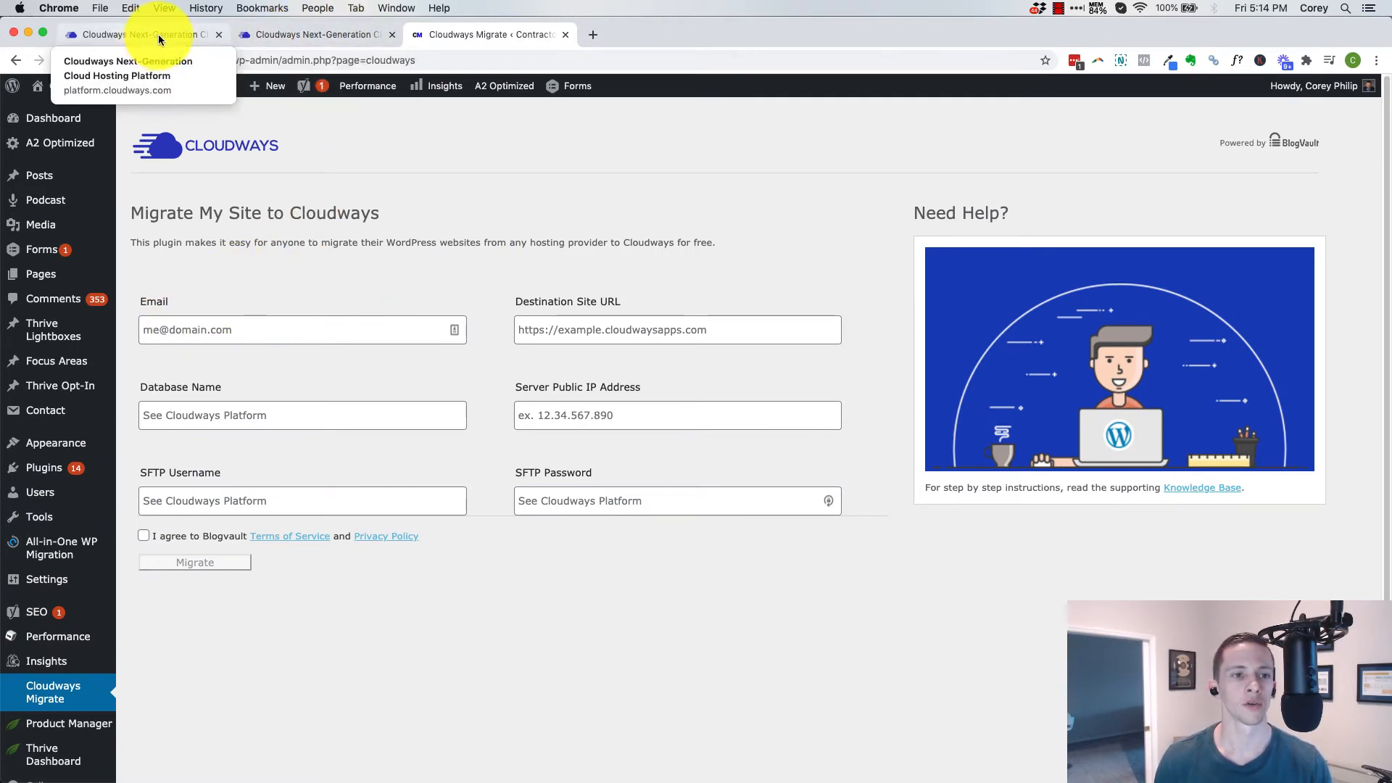
Copy the admin panel's e-mail username from the Cloudways access details into the migration form's Email field
click(265, 34)
click(181, 35)
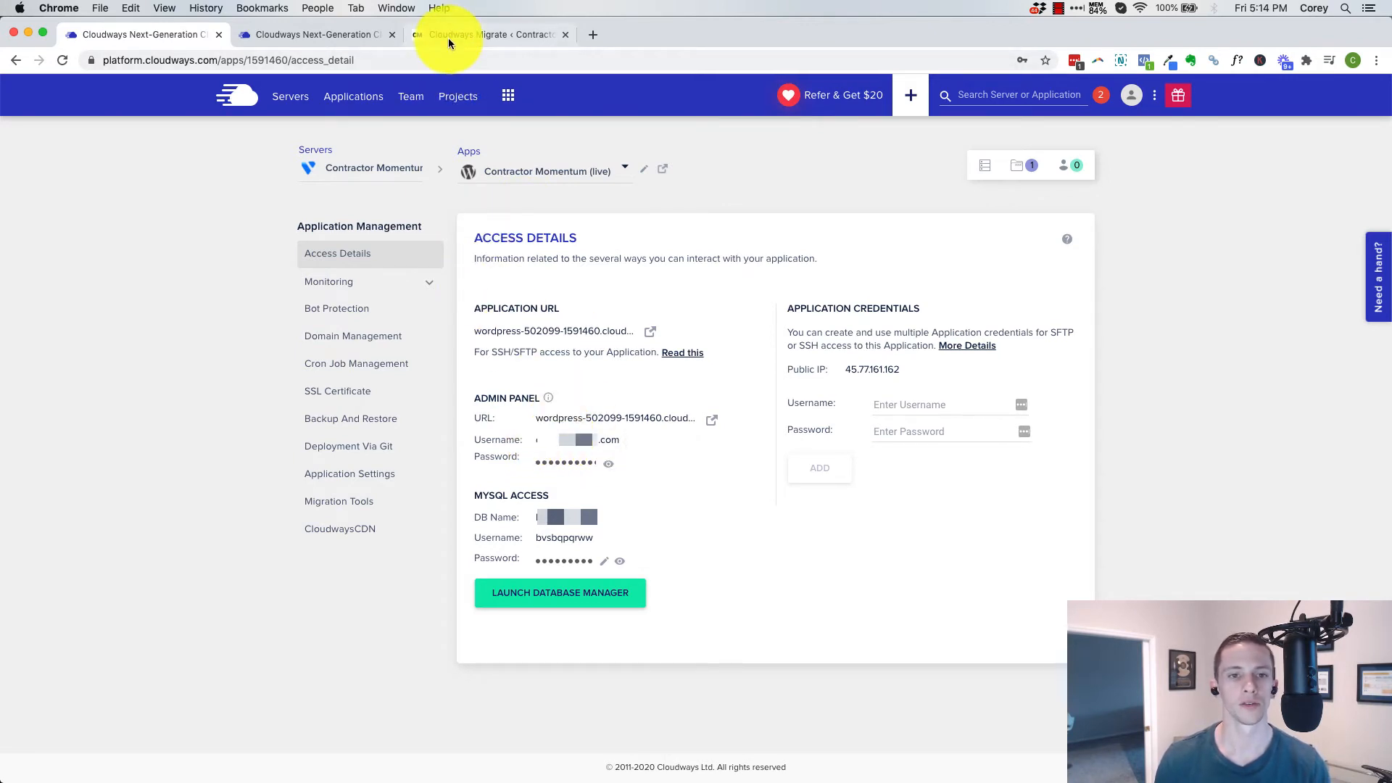
click(554, 451)
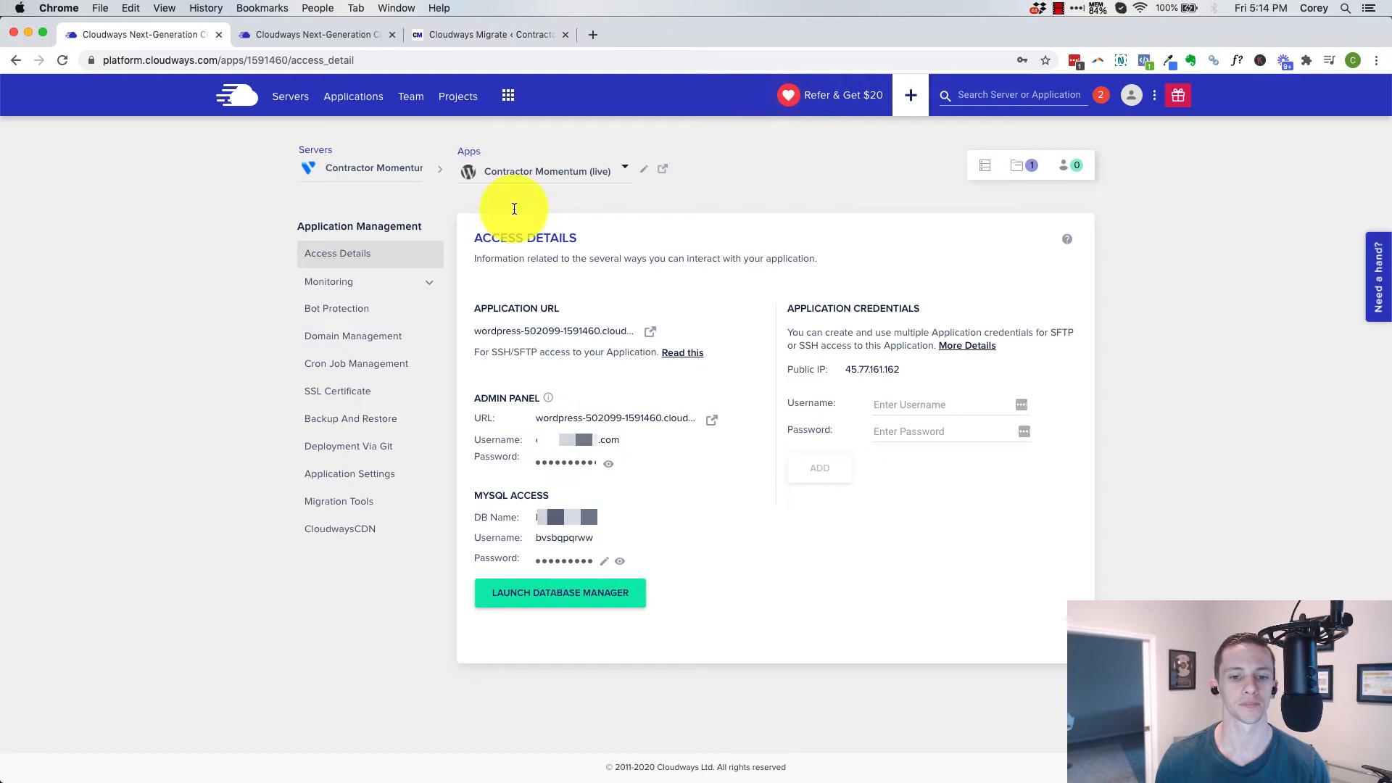
click(474, 37)
click(266, 329)
key(super+v)
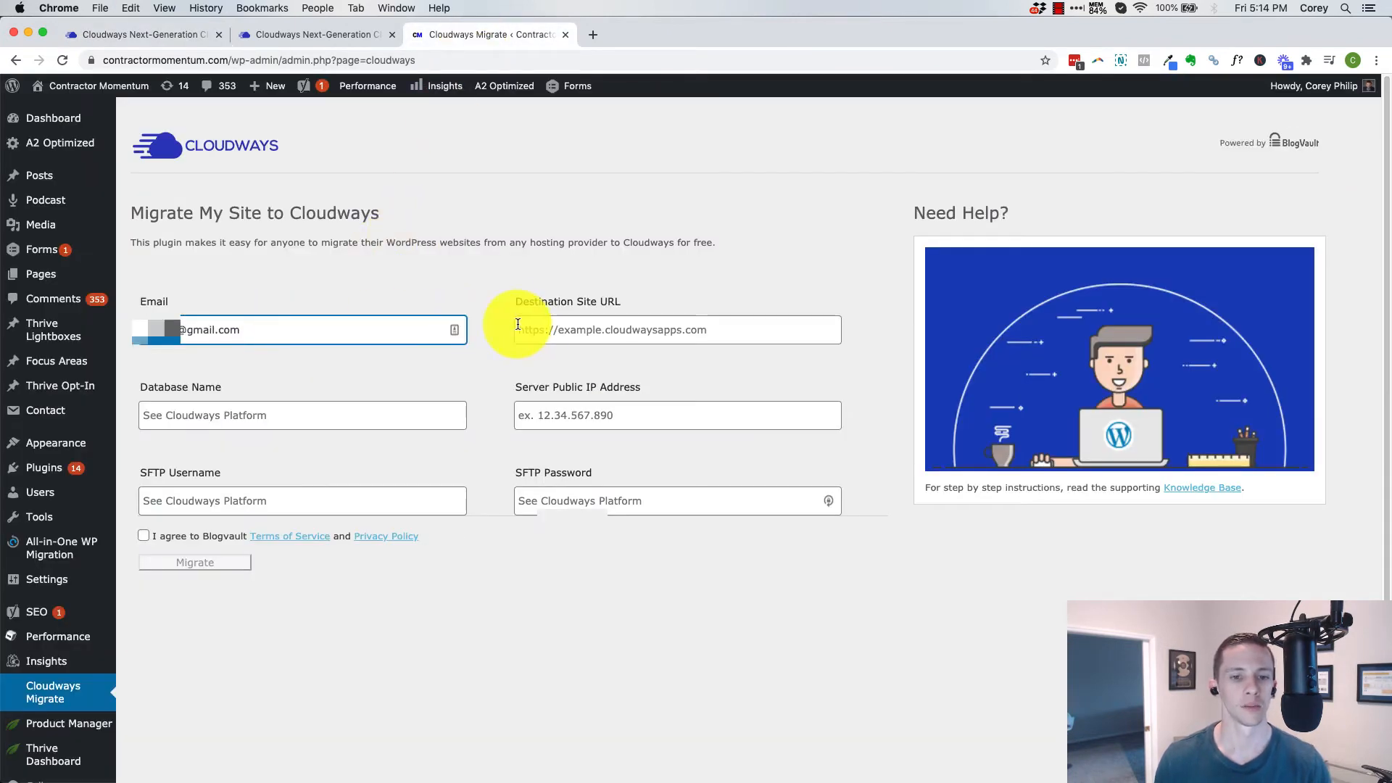
click(323, 38)
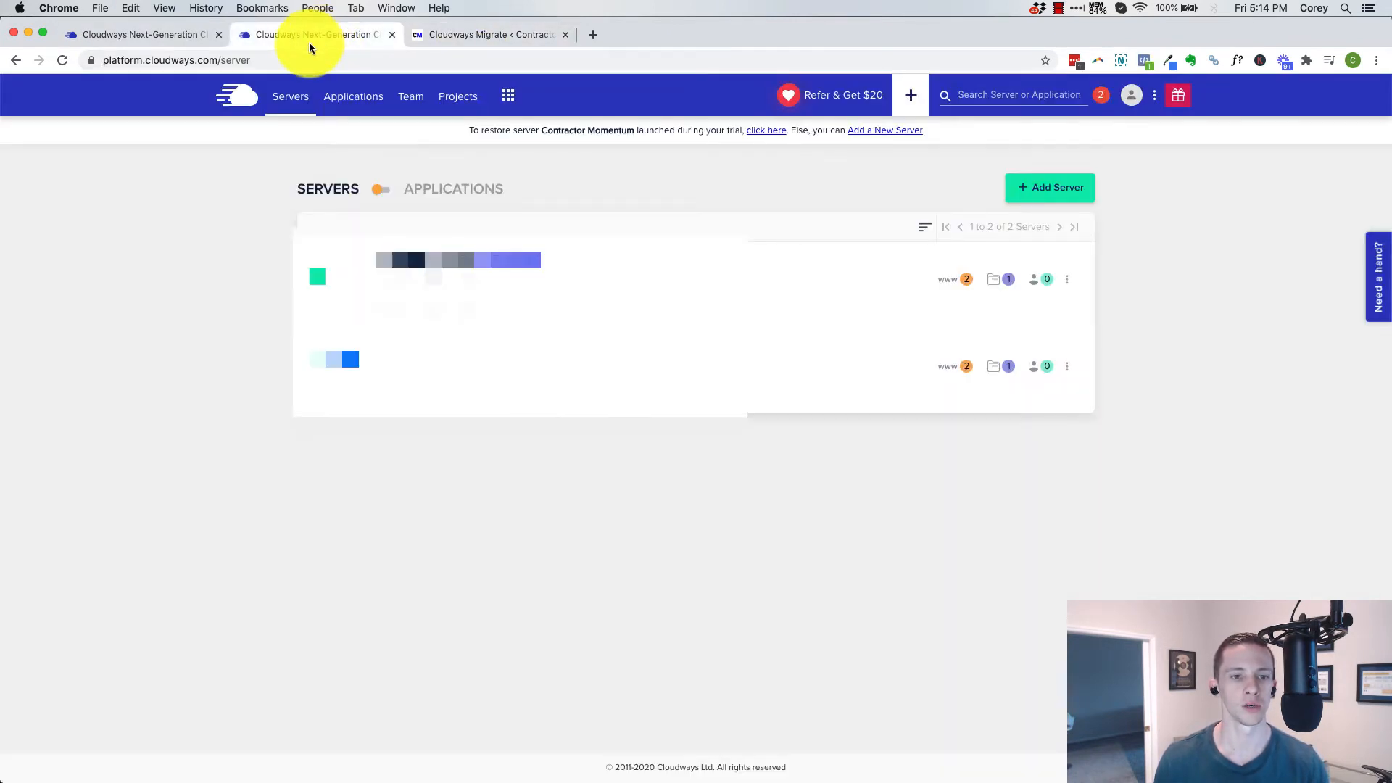
click(158, 34)
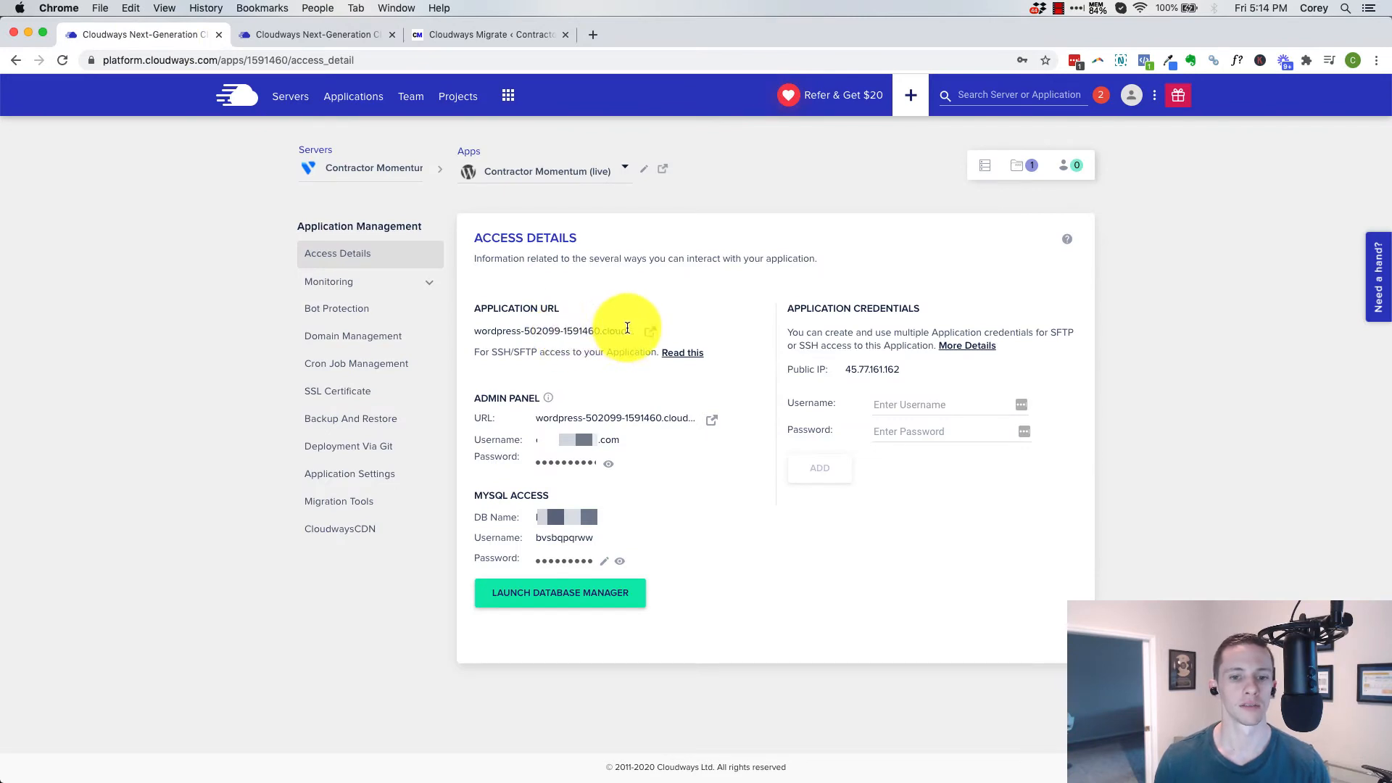
click(648, 336)
click(355, 61)
key(super+c)
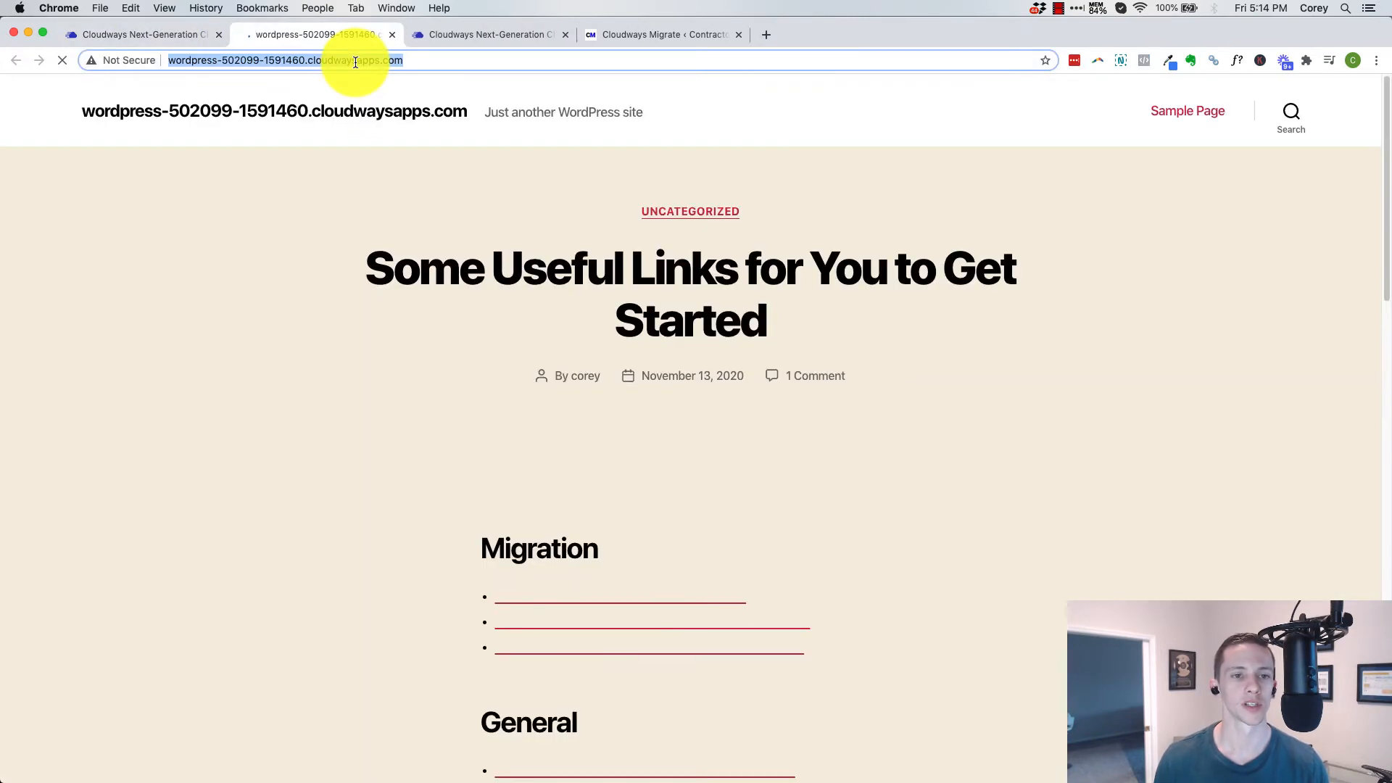
click(624, 33)
click(562, 329)
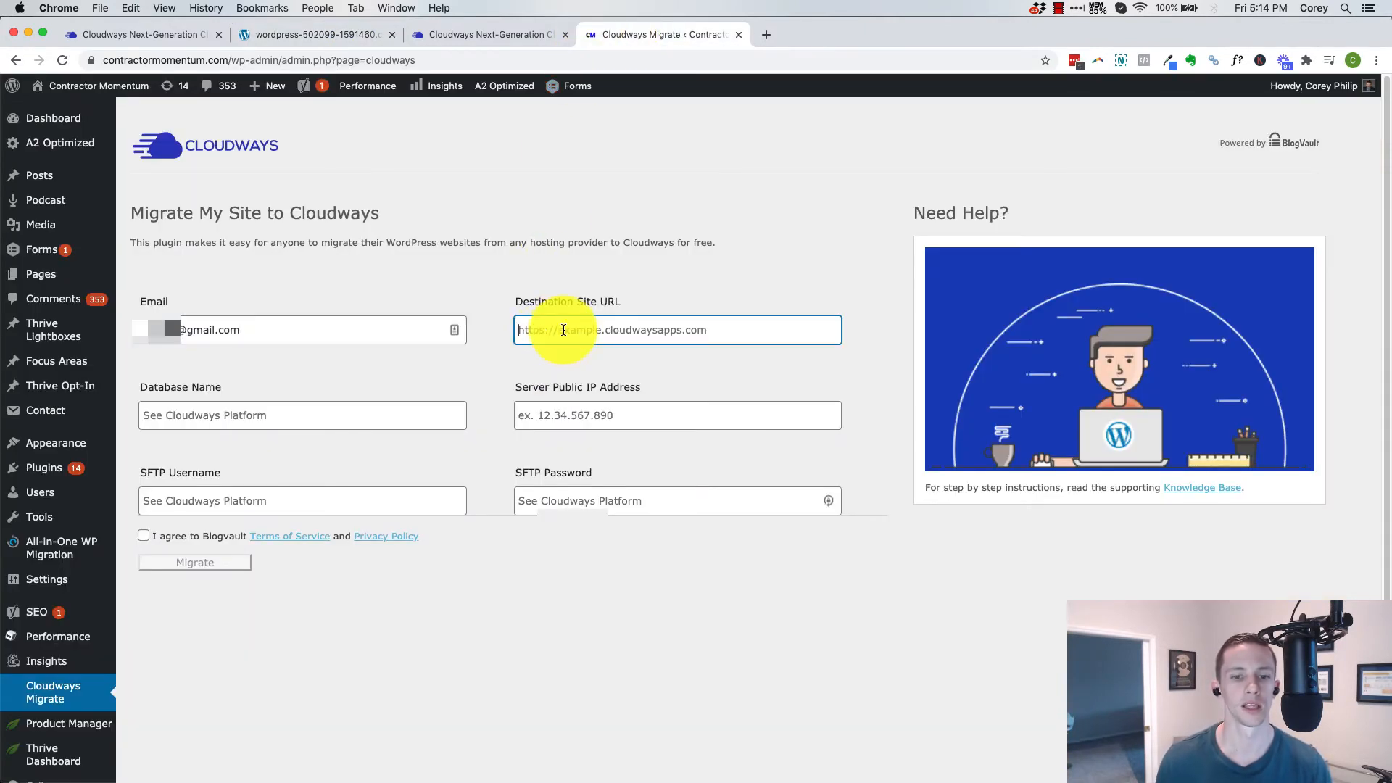
key(super+v)
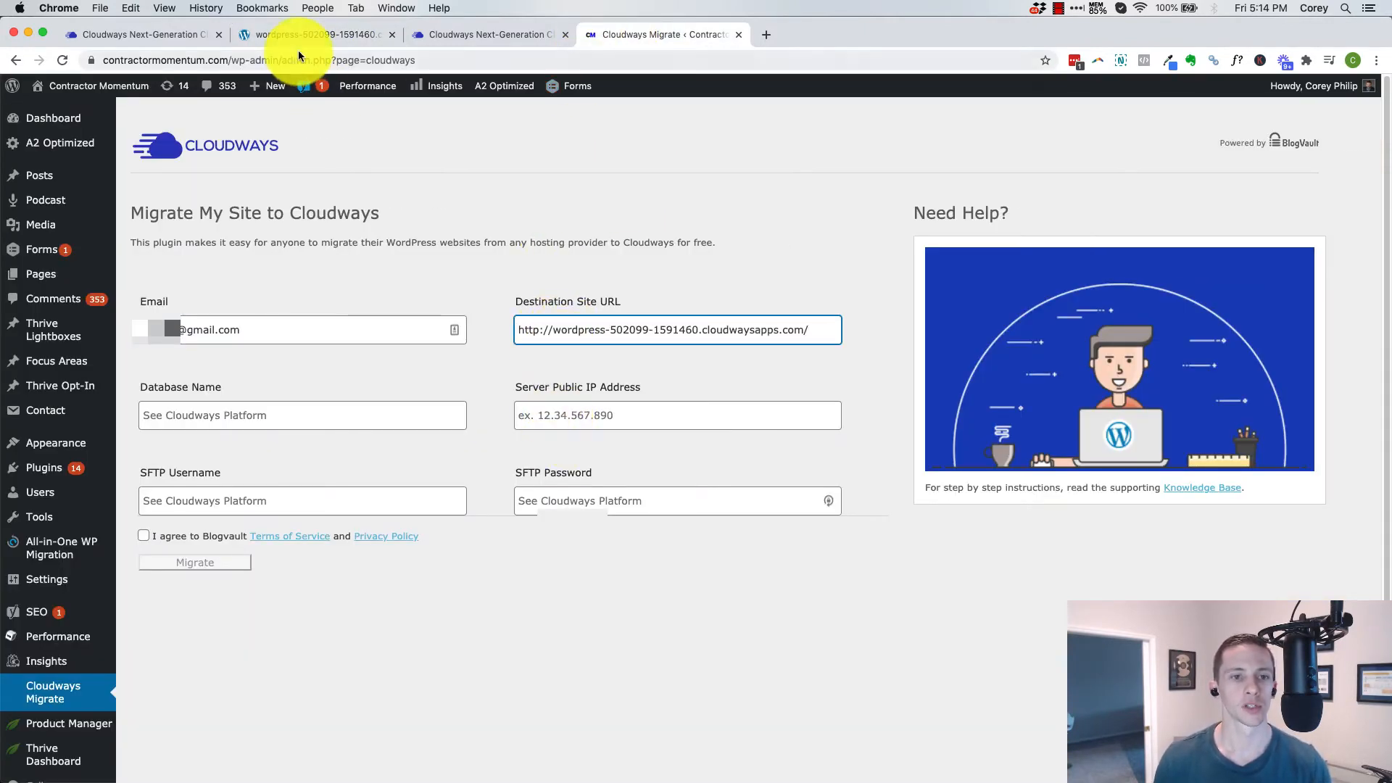
Copy the public IP 45.77.161.162 from the access details into the migration form's Server Public IP Address
click(146, 34)
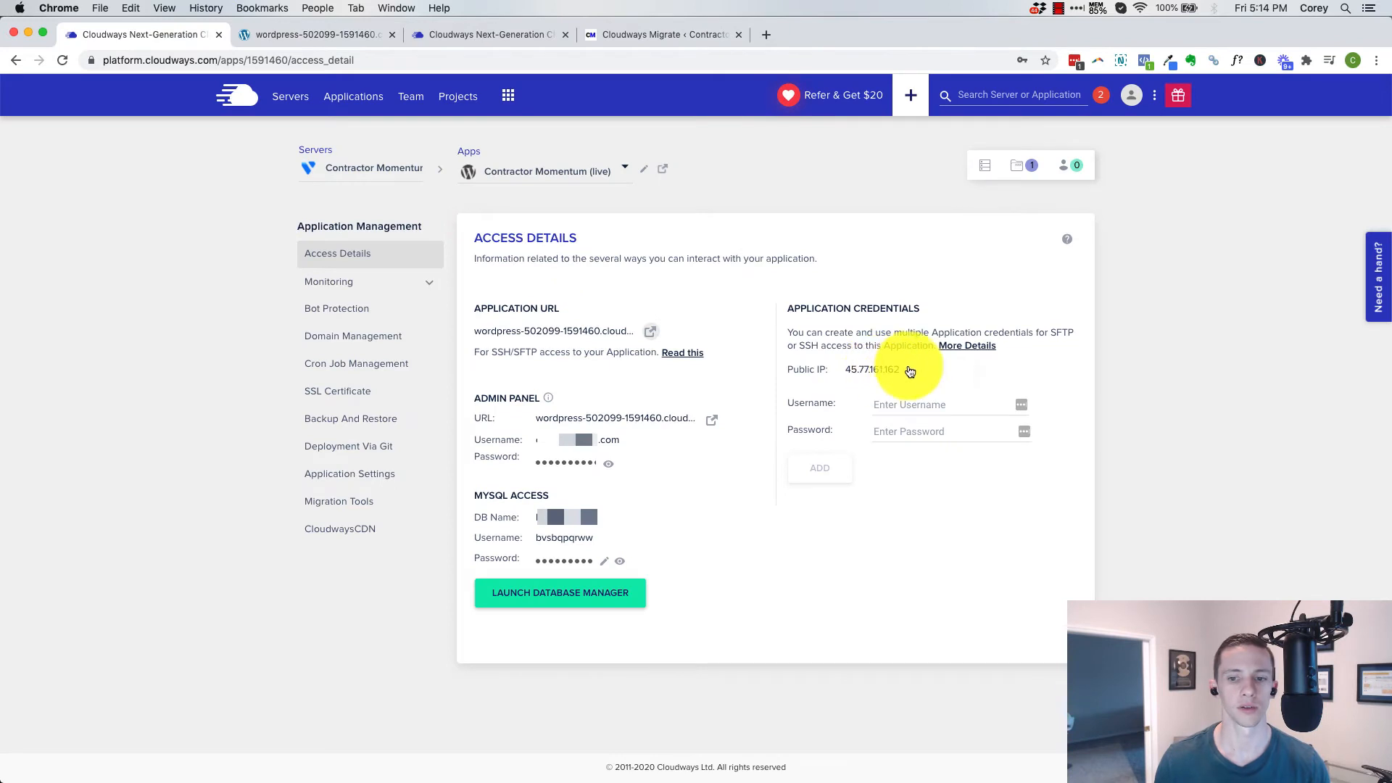
click(874, 374)
click(597, 35)
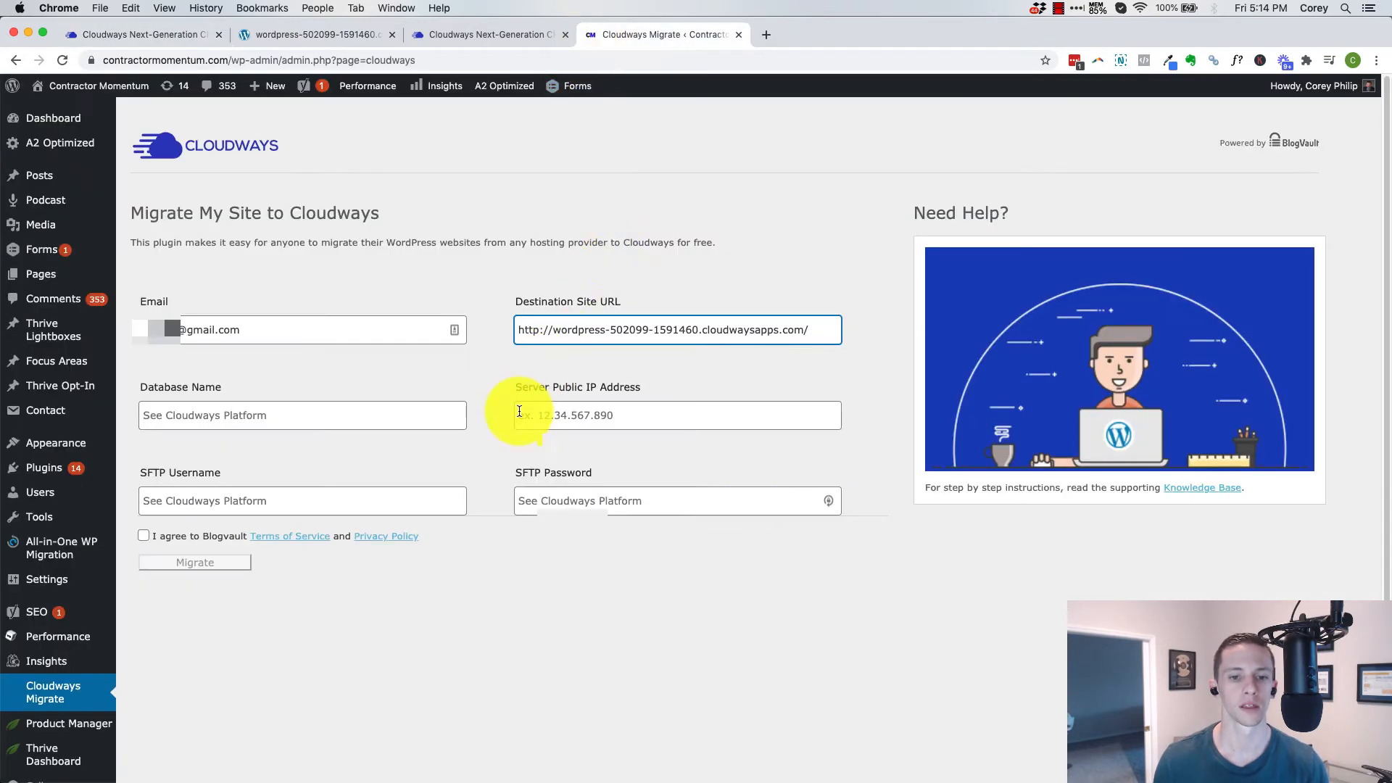
click(555, 415)
key(super+v)
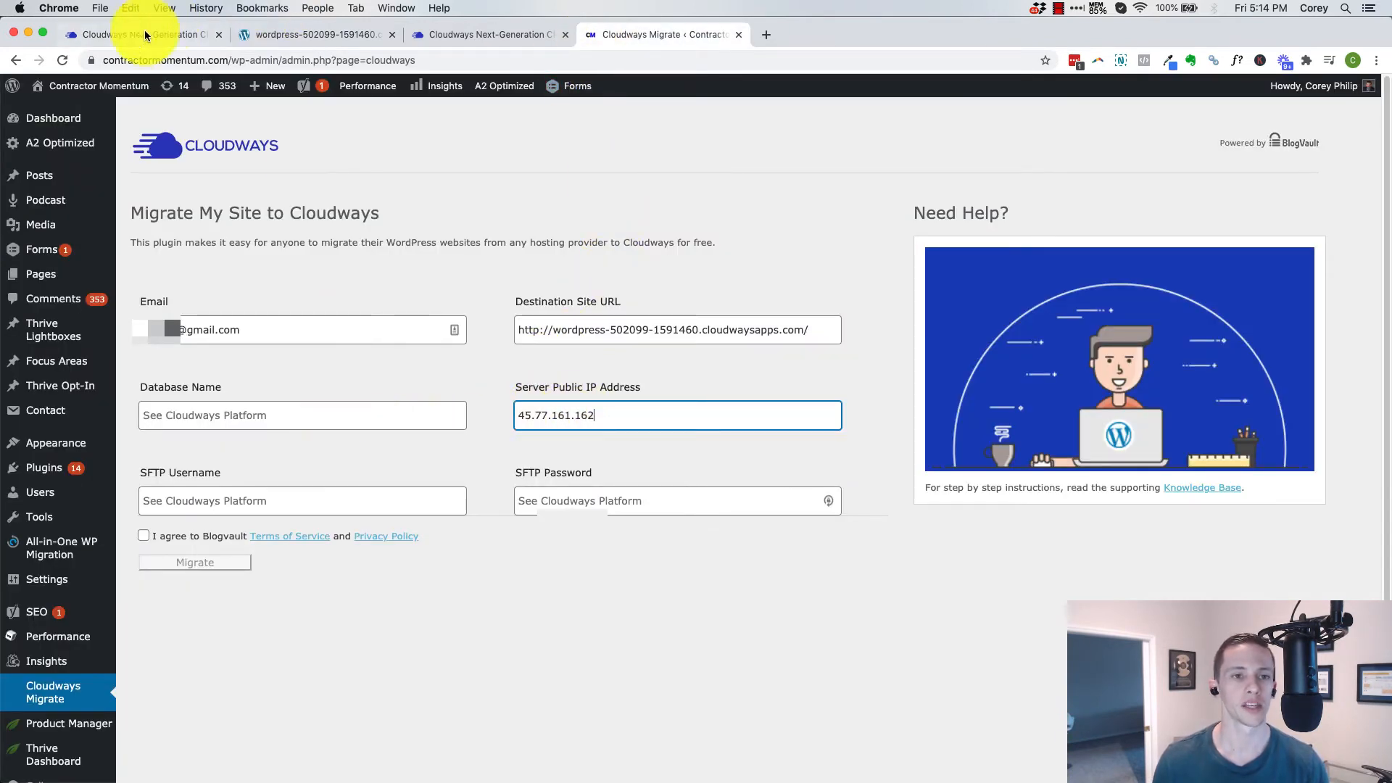
Copy the MySQL database name bvsbqpqrww from the access details into the migration form's Database Name
click(272, 33)
click(146, 34)
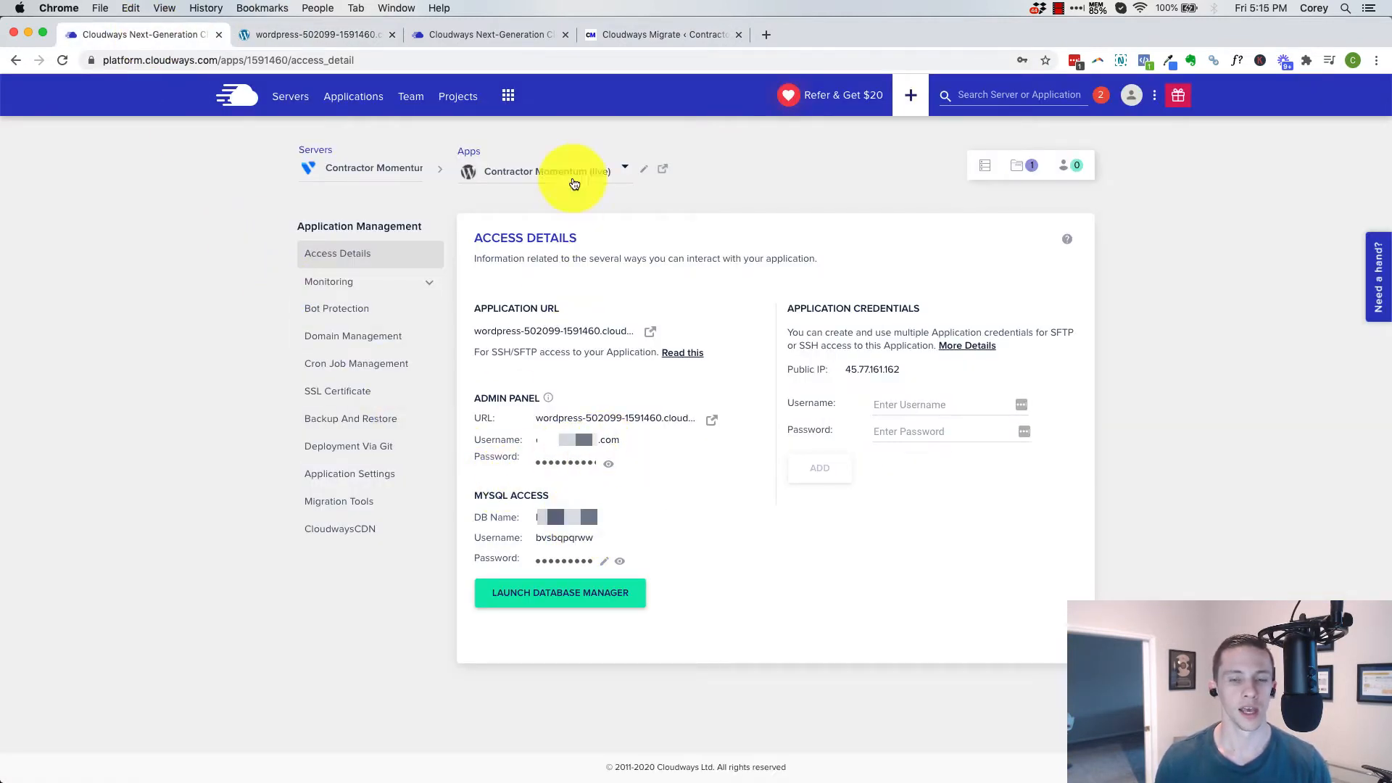
click(603, 33)
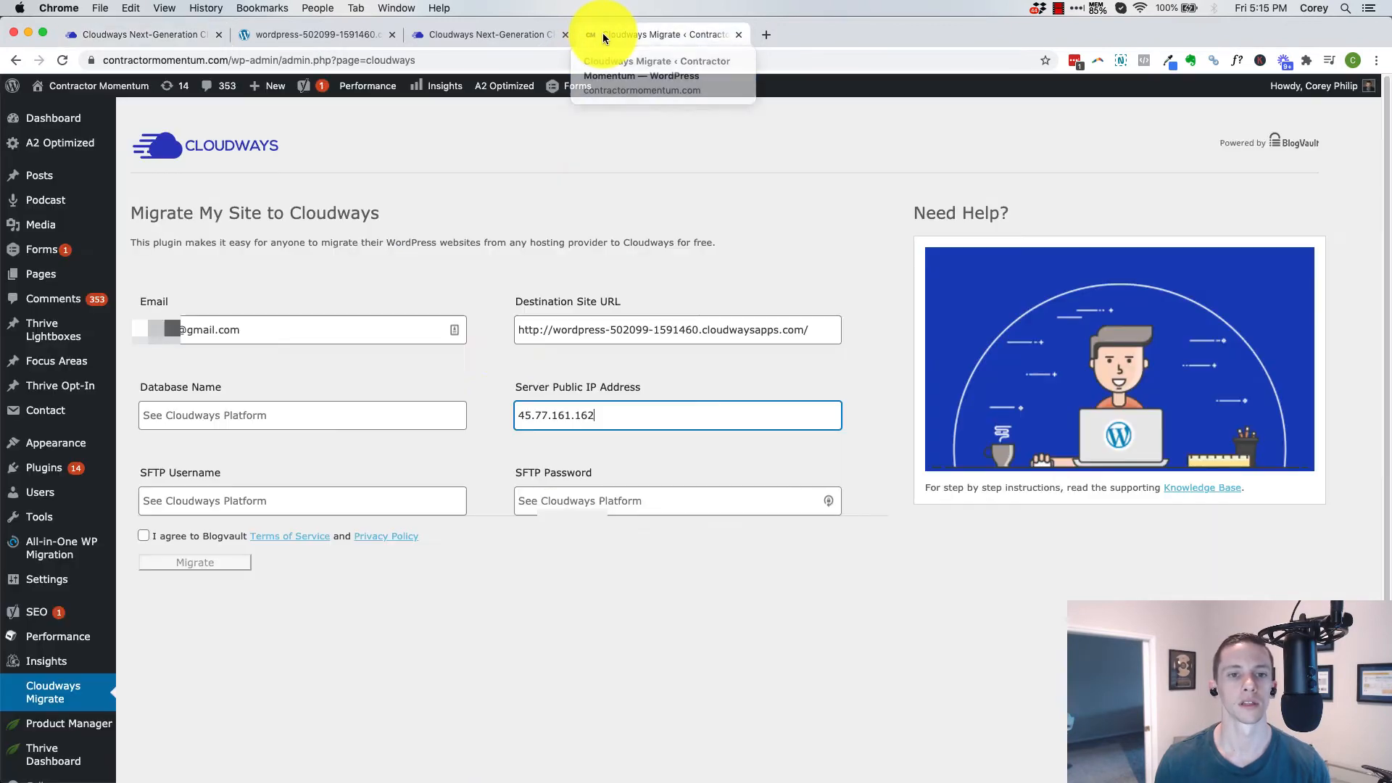
click(306, 420)
key(super+v)
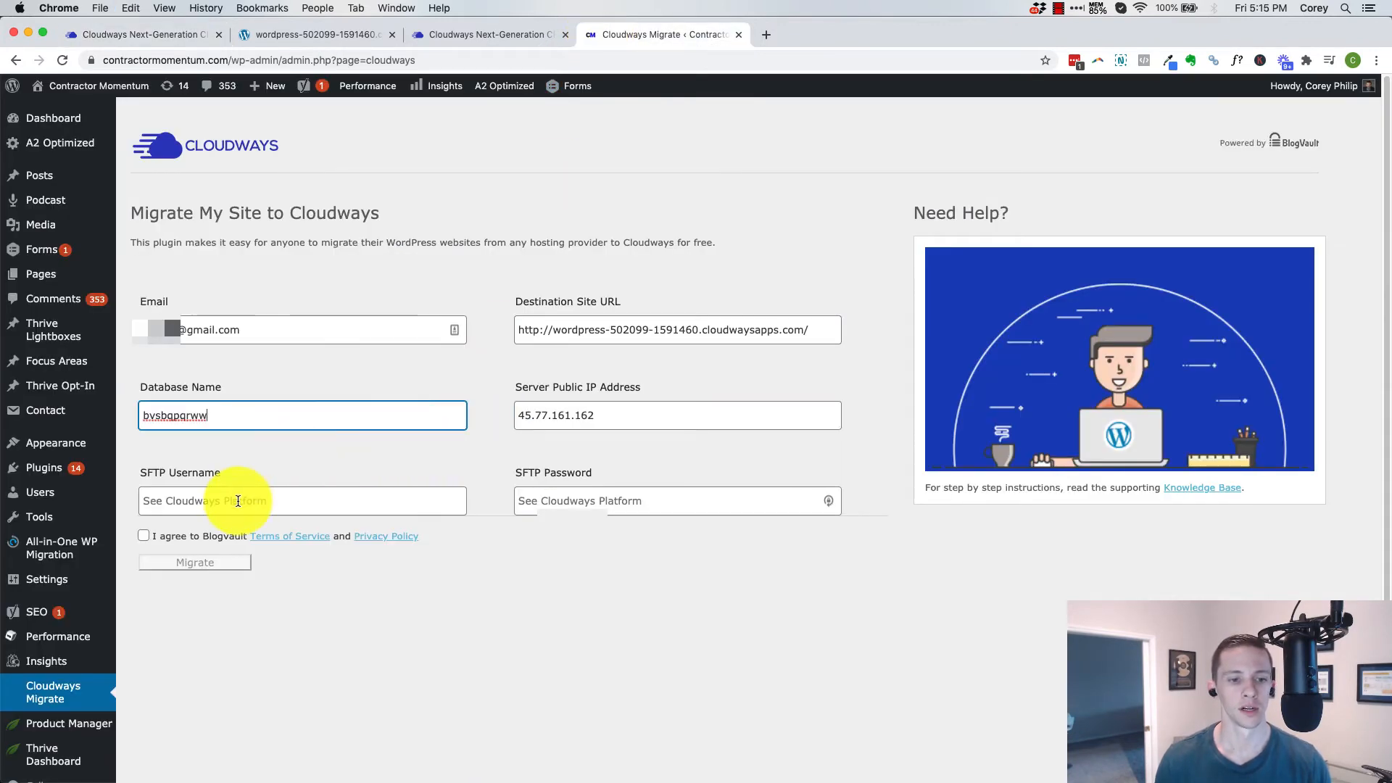
click(233, 500)
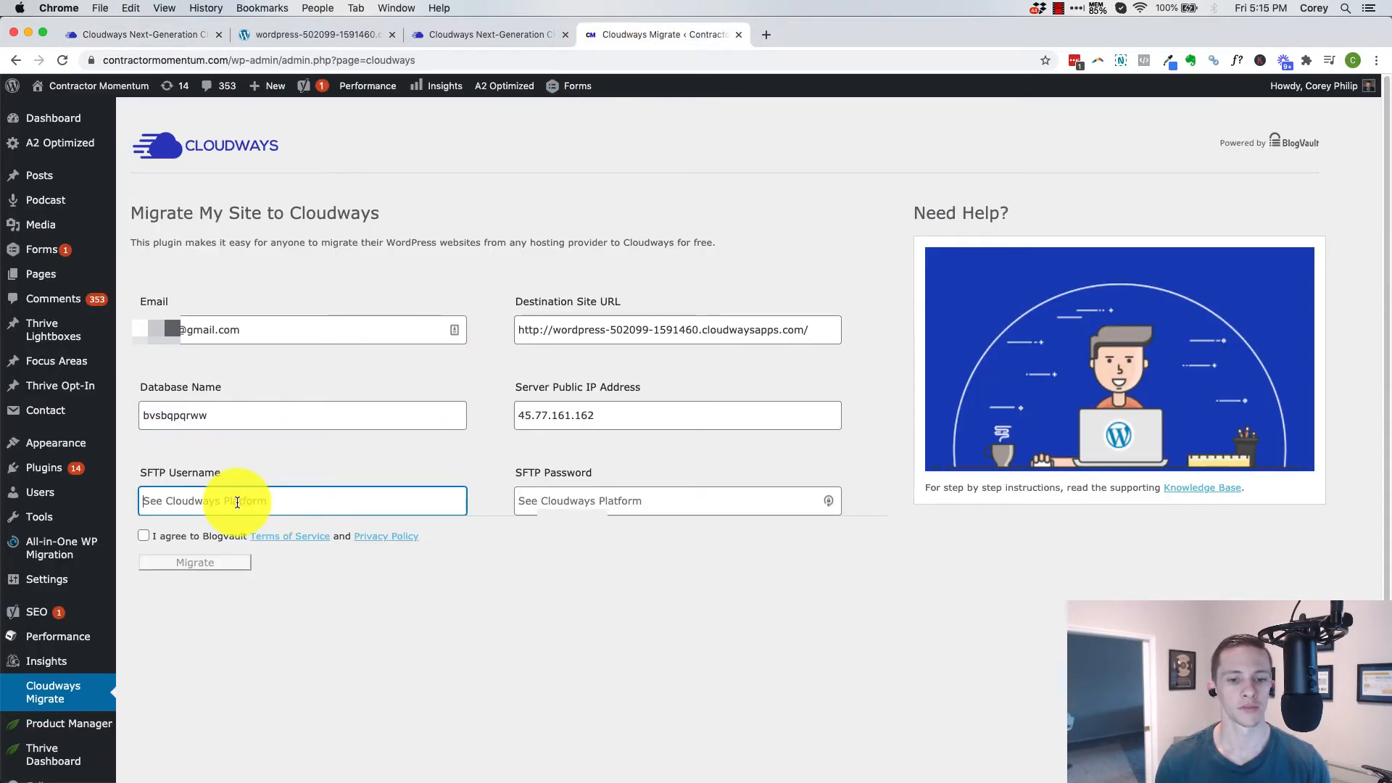
click(164, 30)
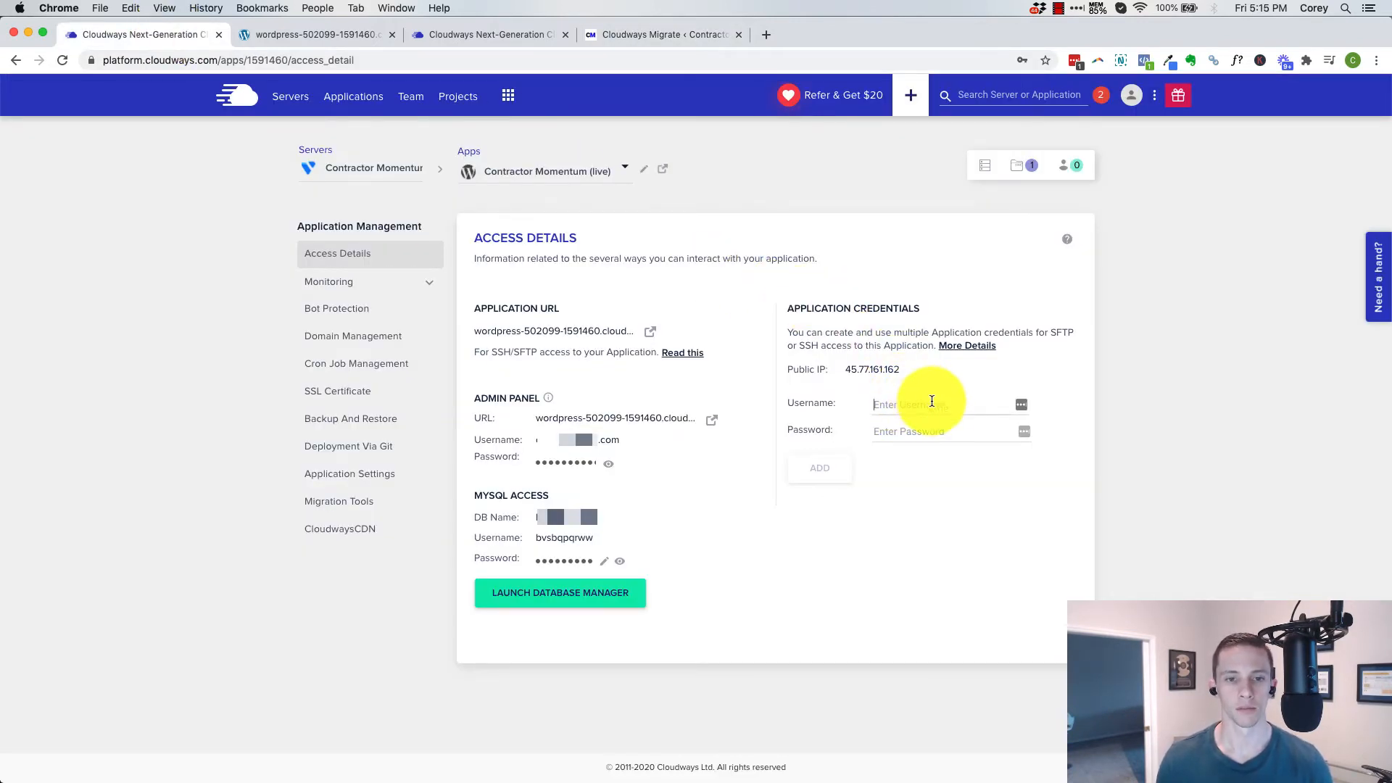
text(2020111315)
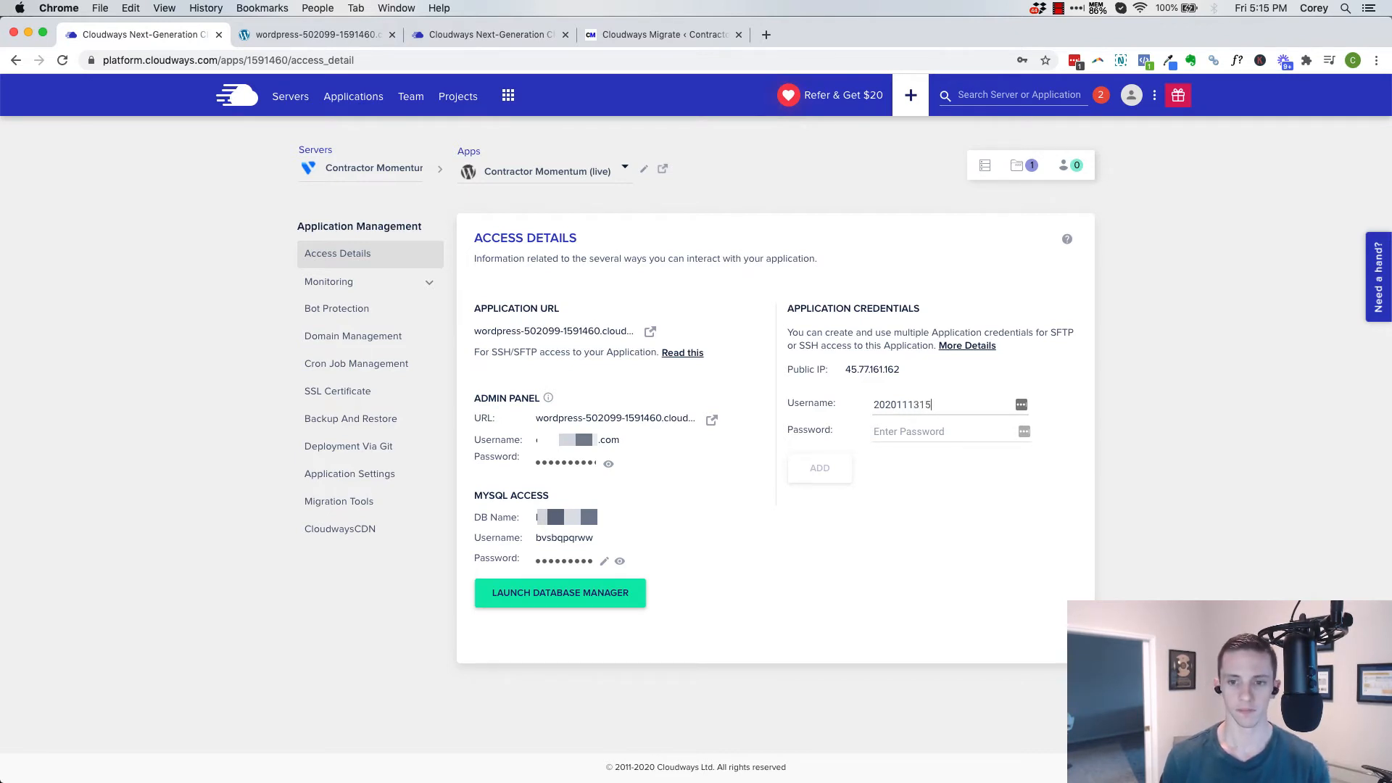
drag(955, 398, 854, 396)
key(super+c)
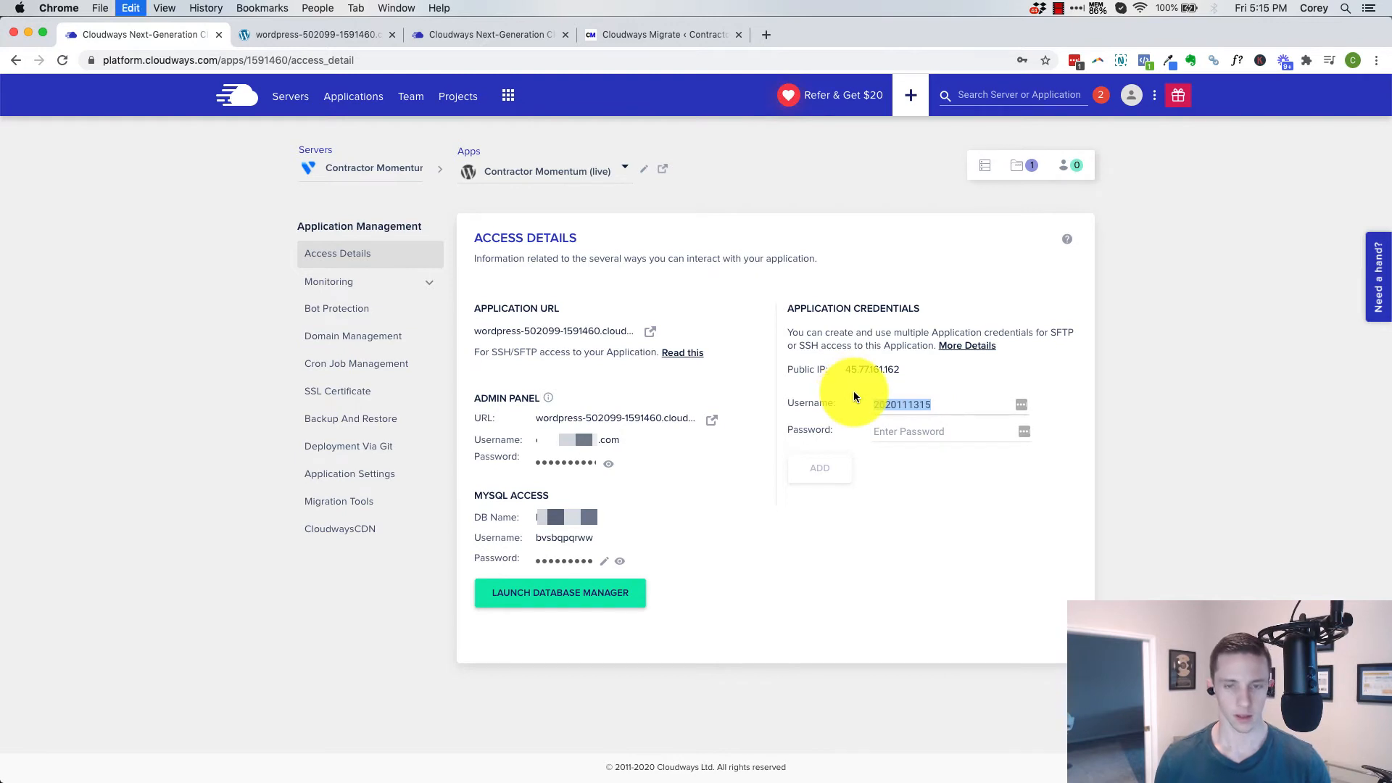
click(597, 36)
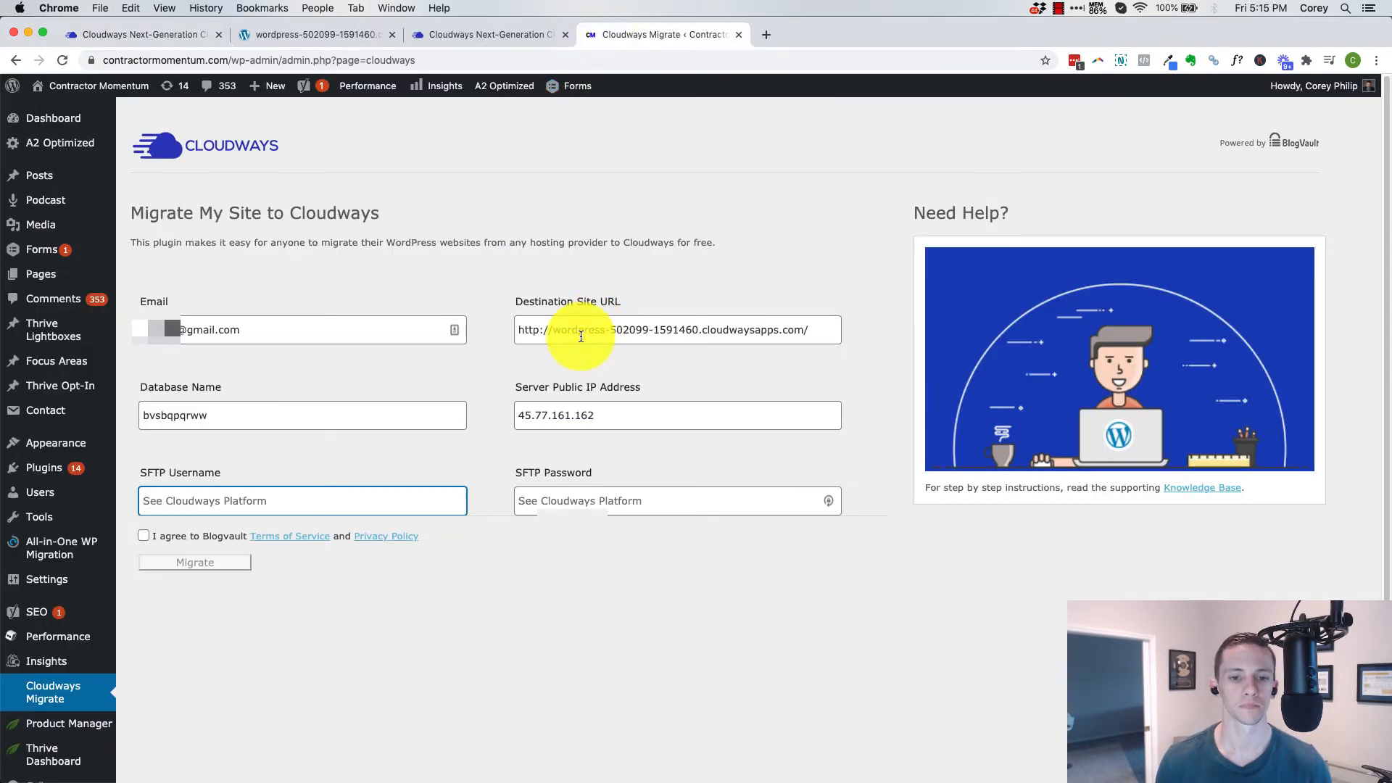
key(super+v)
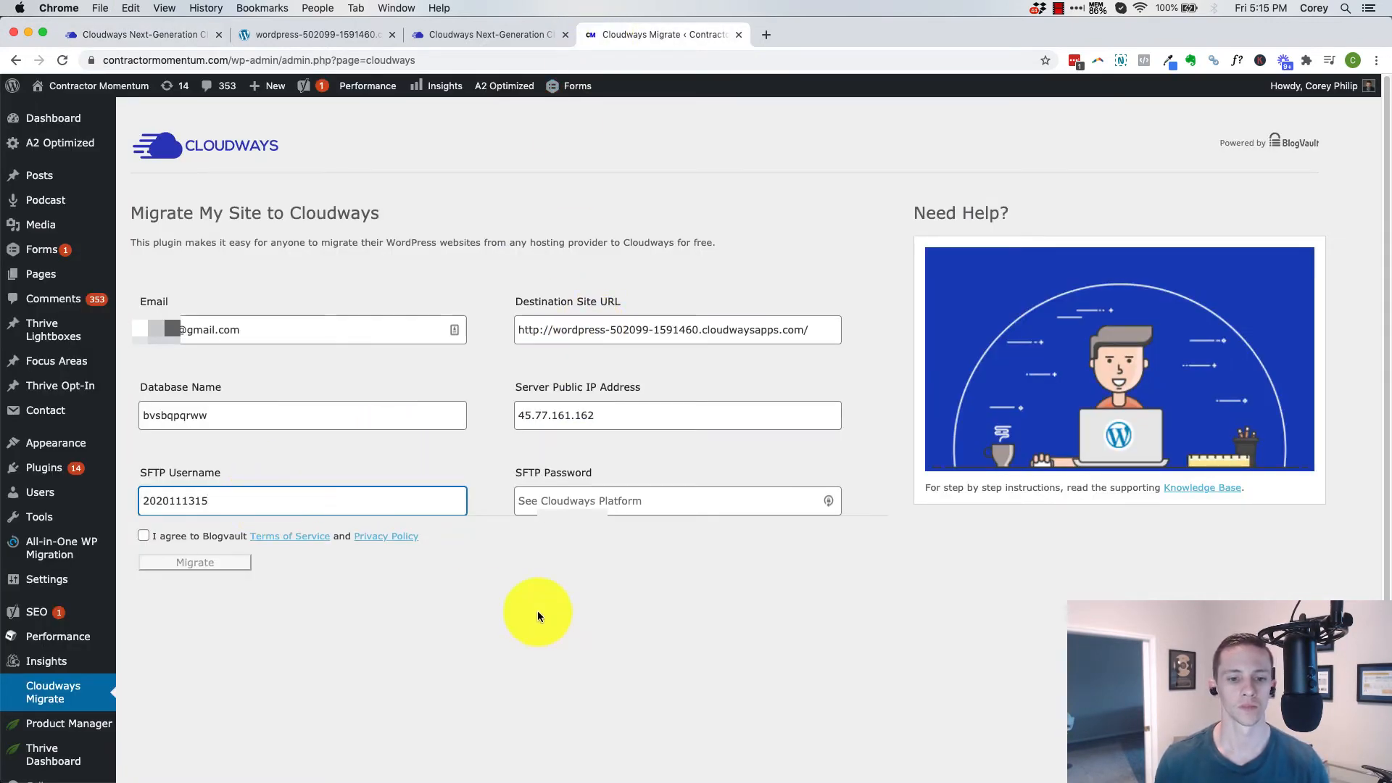
Generate a 14-character secure password with LastPass and paste it as the password of the new application credentials
click(139, 37)
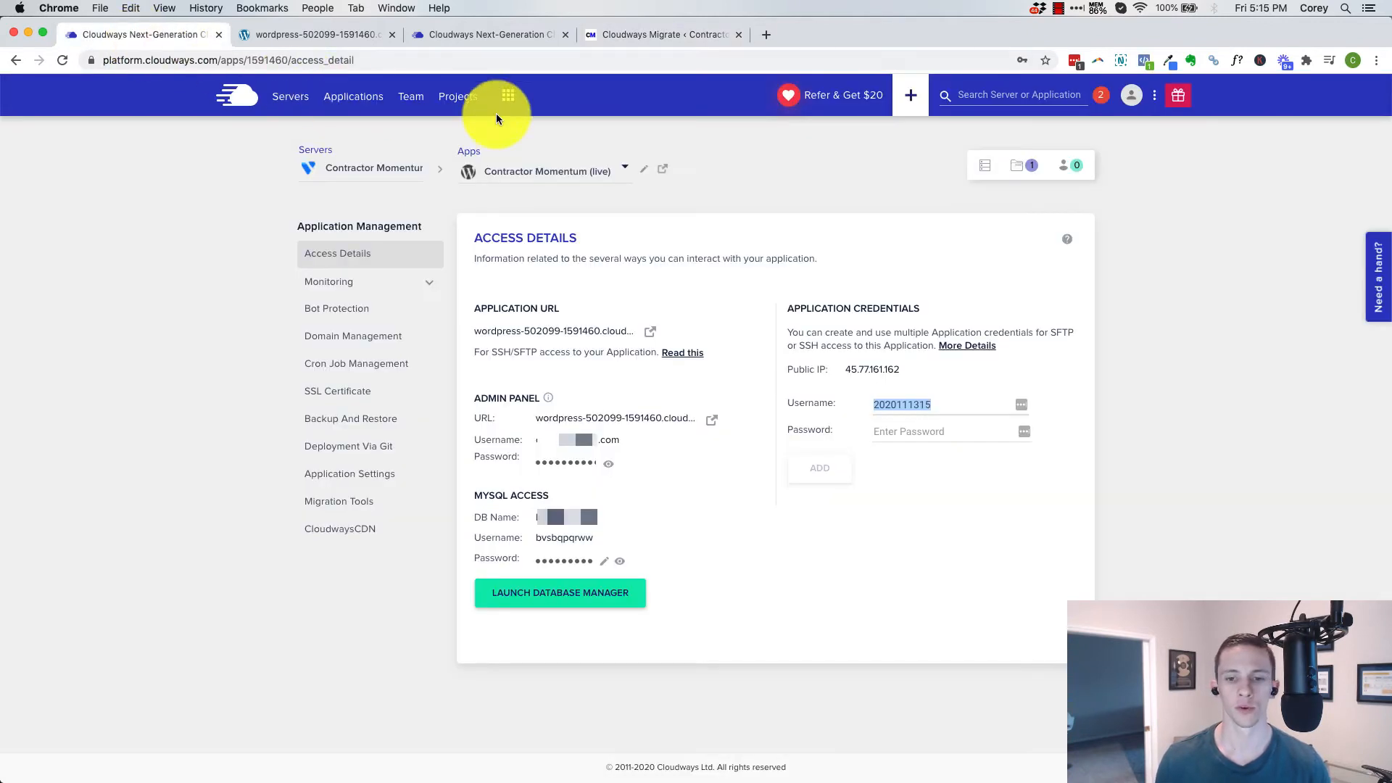
click(1074, 61)
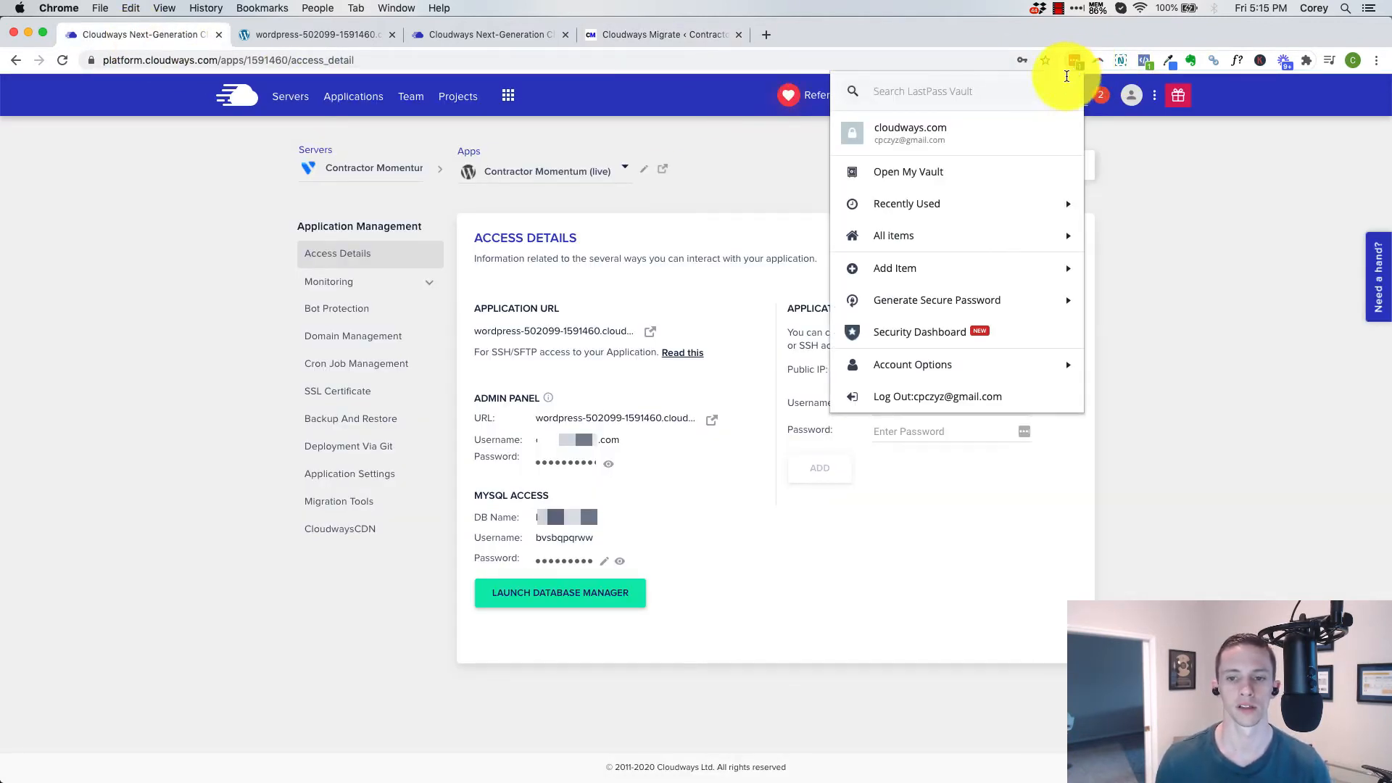
click(914, 298)
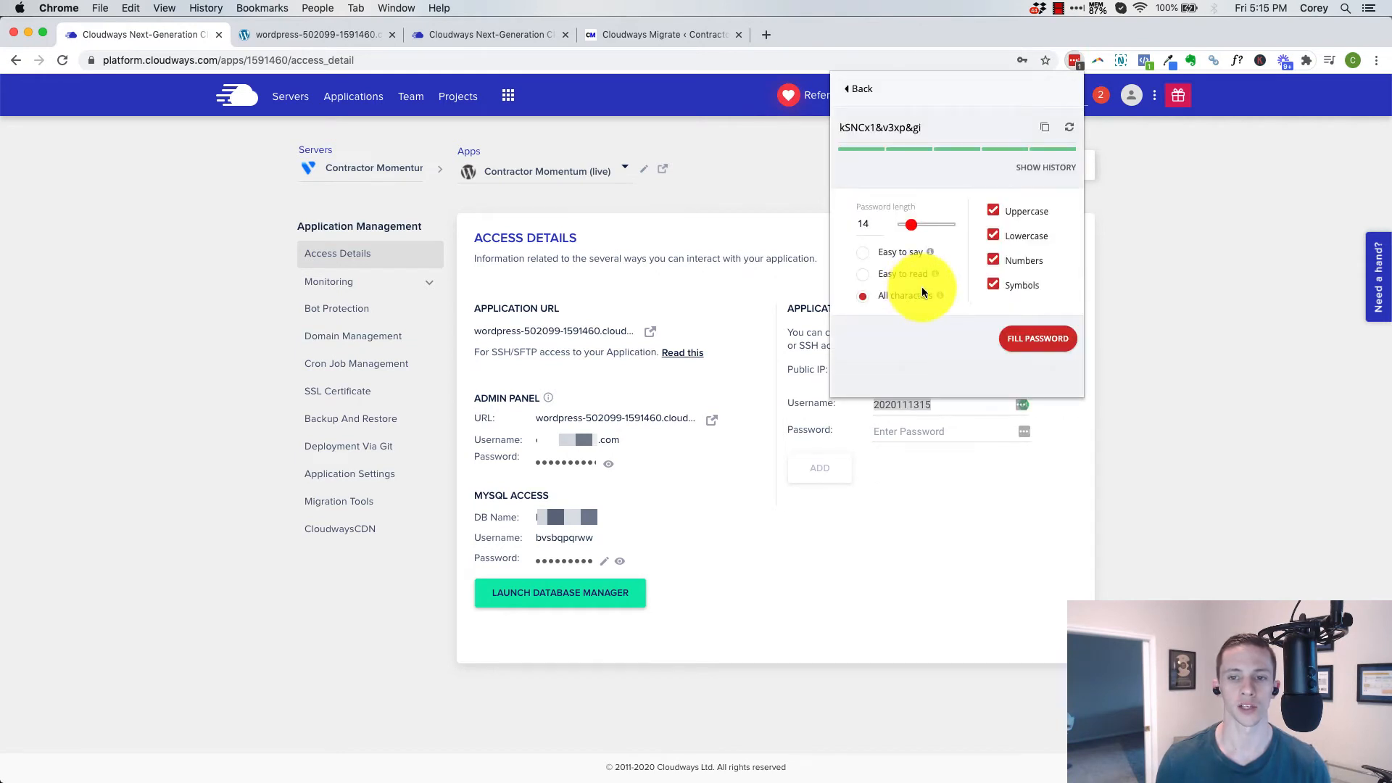
drag(918, 127, 802, 132)
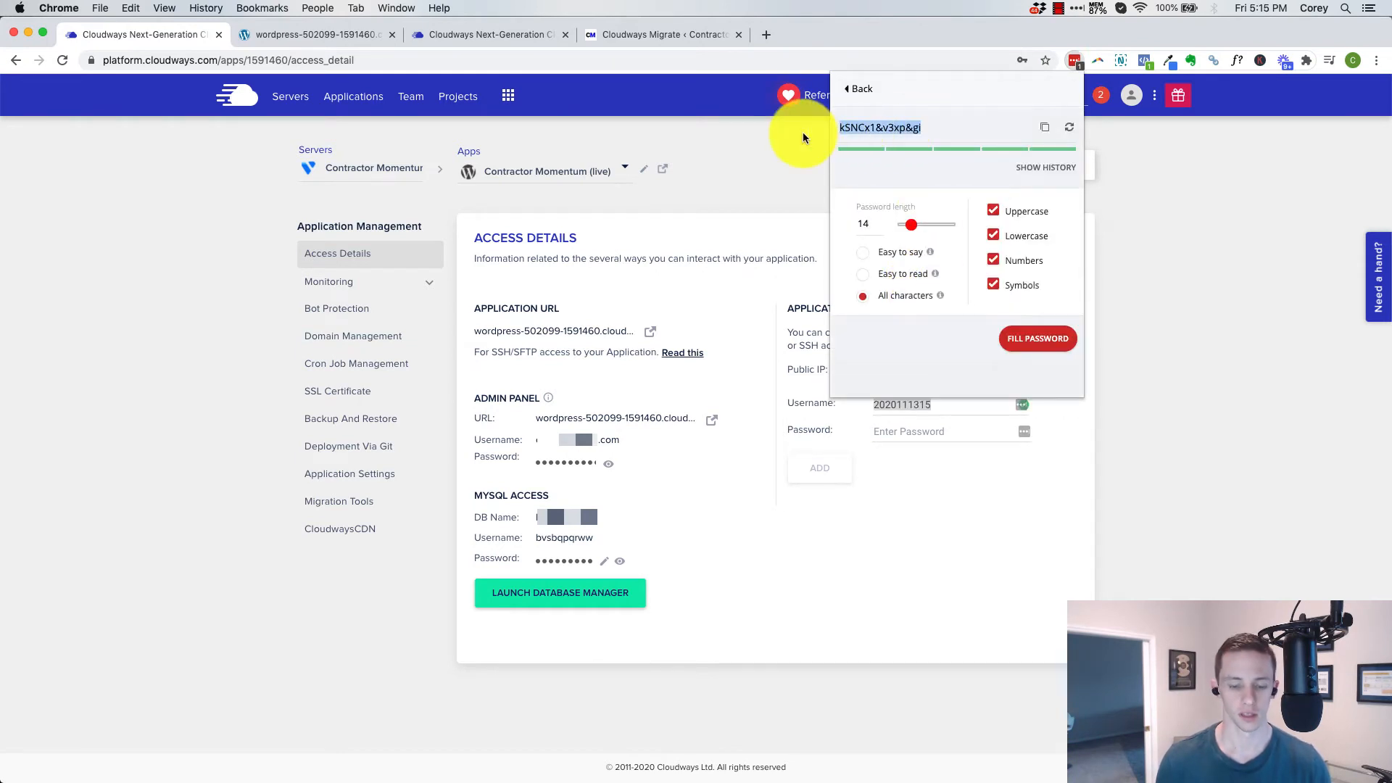
click(908, 466)
click(892, 432)
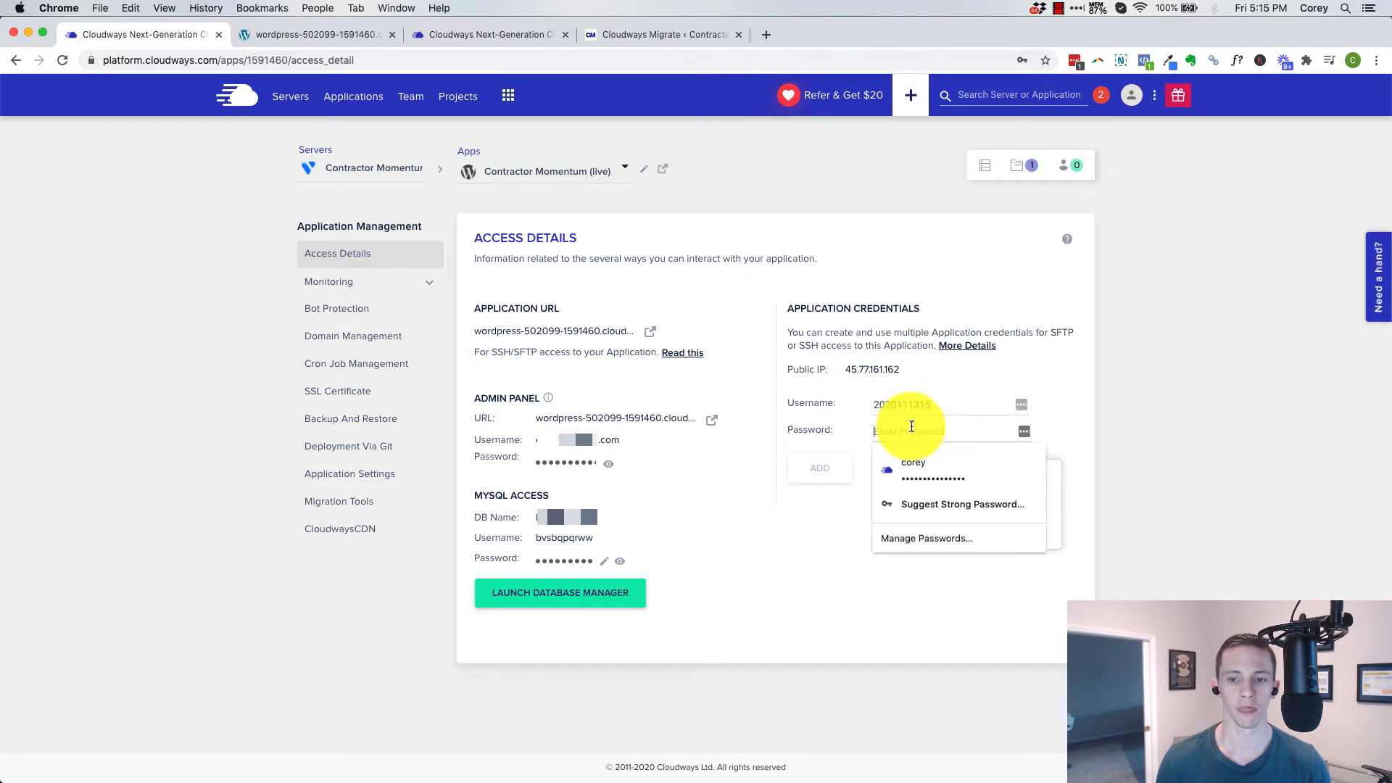
key(super+v)
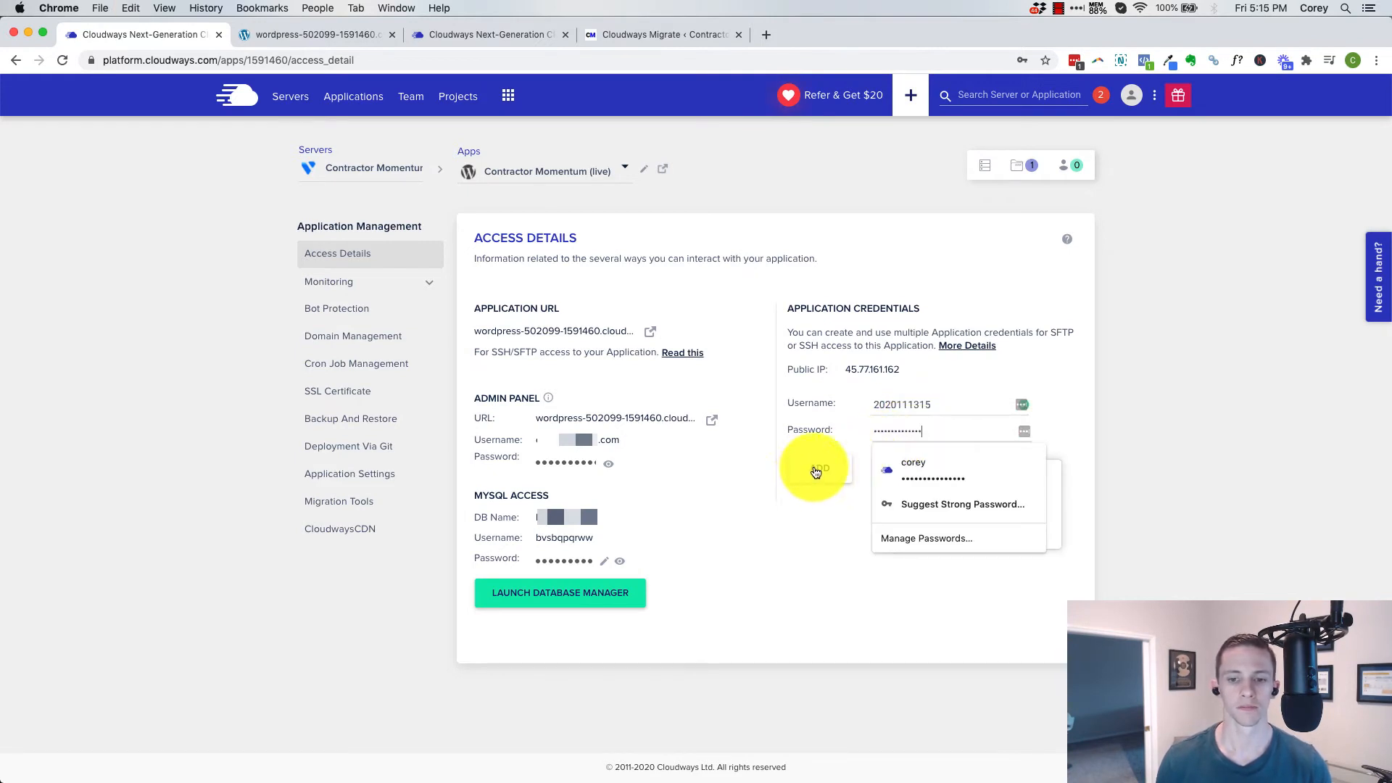
Add the new application credentials and paste their password into the migration form's SFTP Password
click(813, 473)
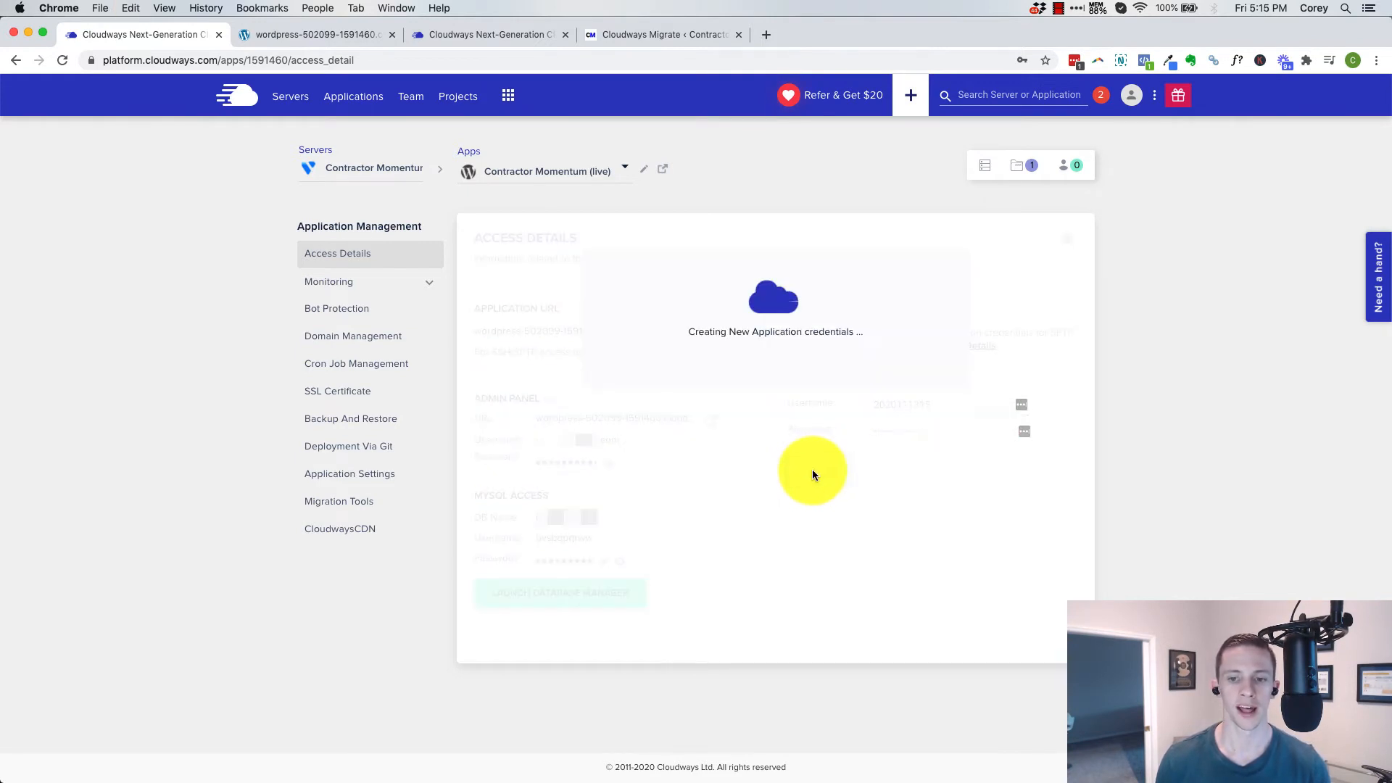
click(609, 34)
click(555, 497)
key(super+v)
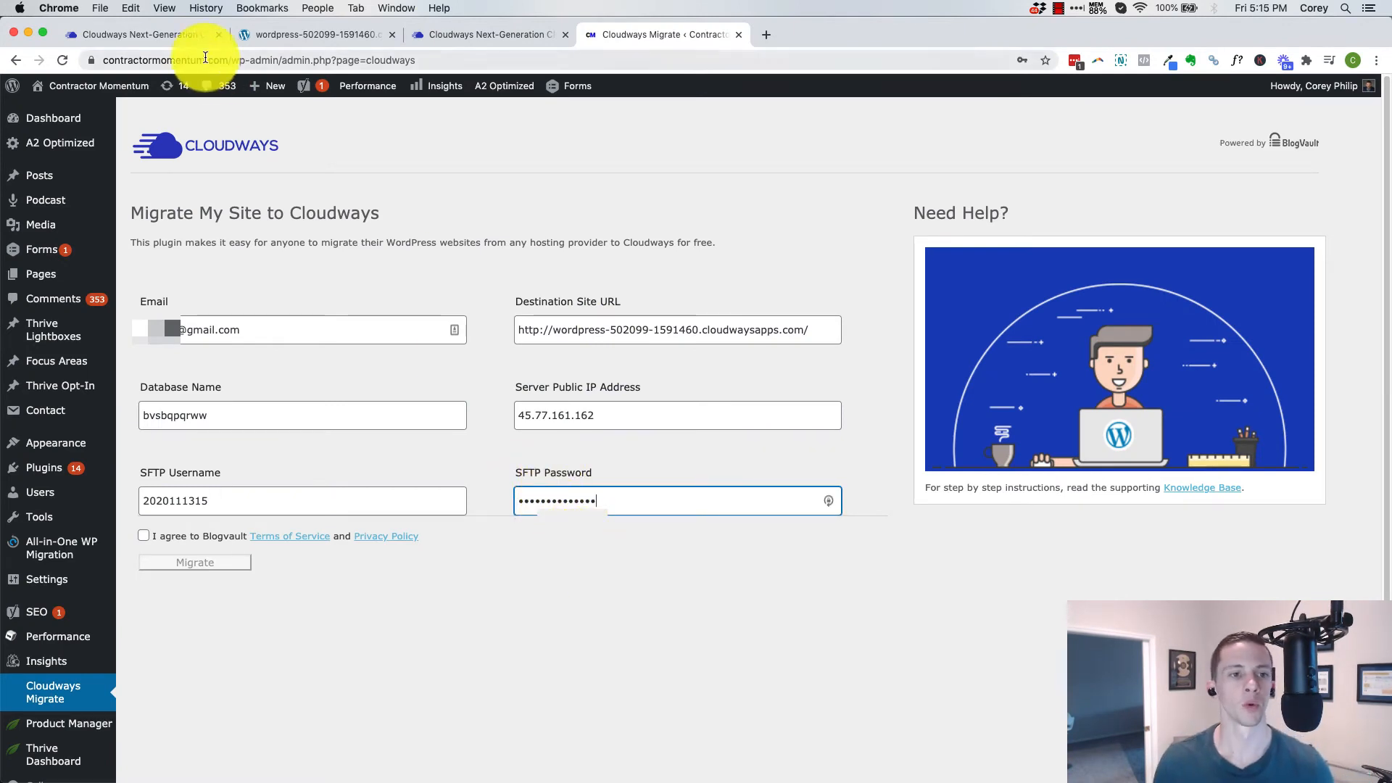
Return to the Cloudways access details and decline the Chrome and LastPass offers to save or update the password
click(136, 33)
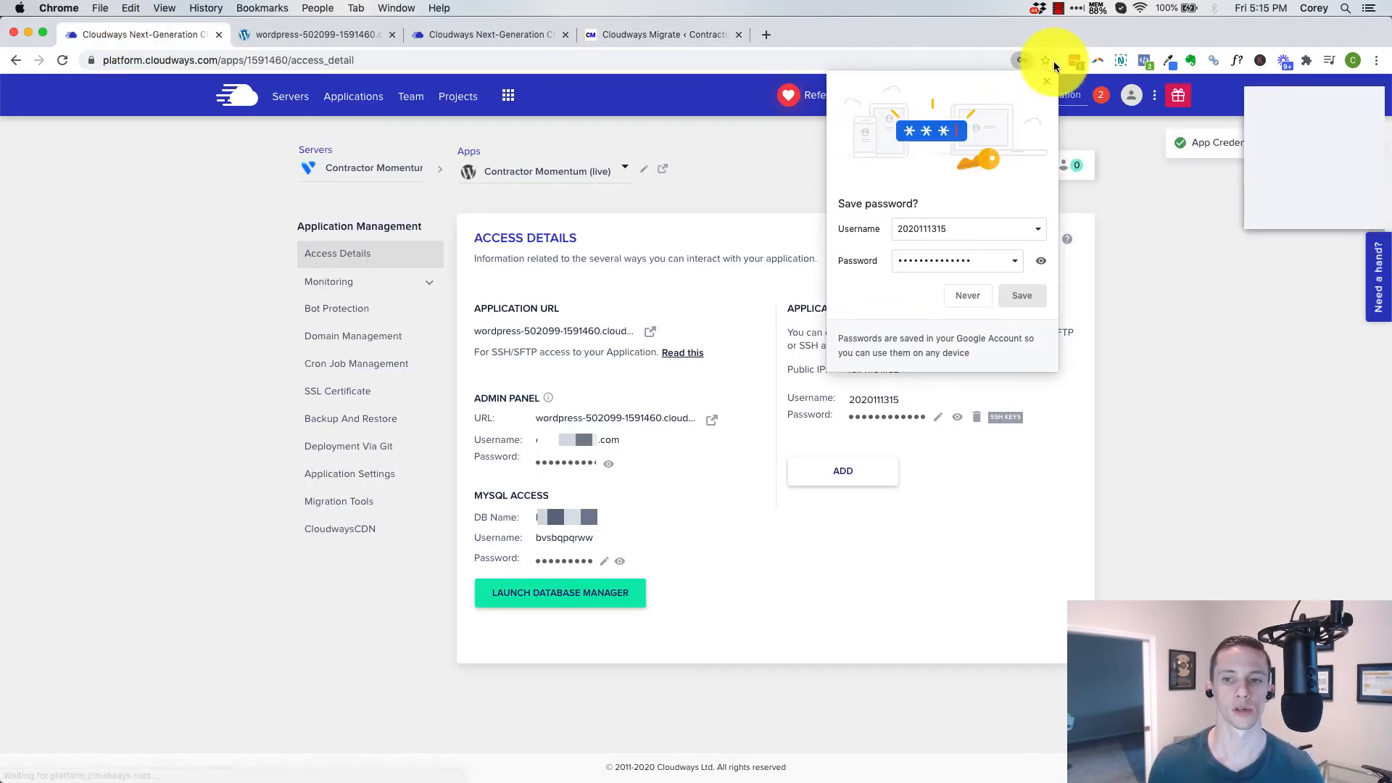
click(1046, 81)
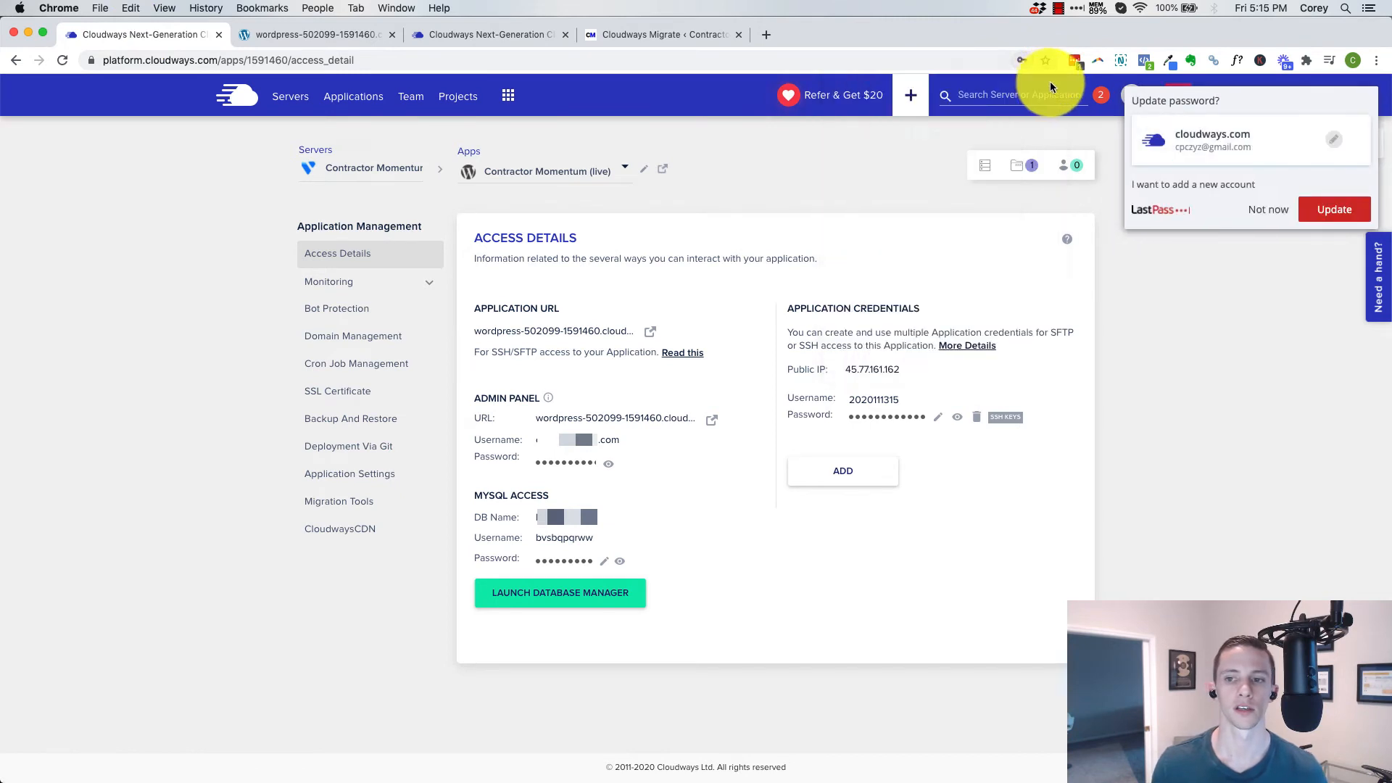
click(1274, 209)
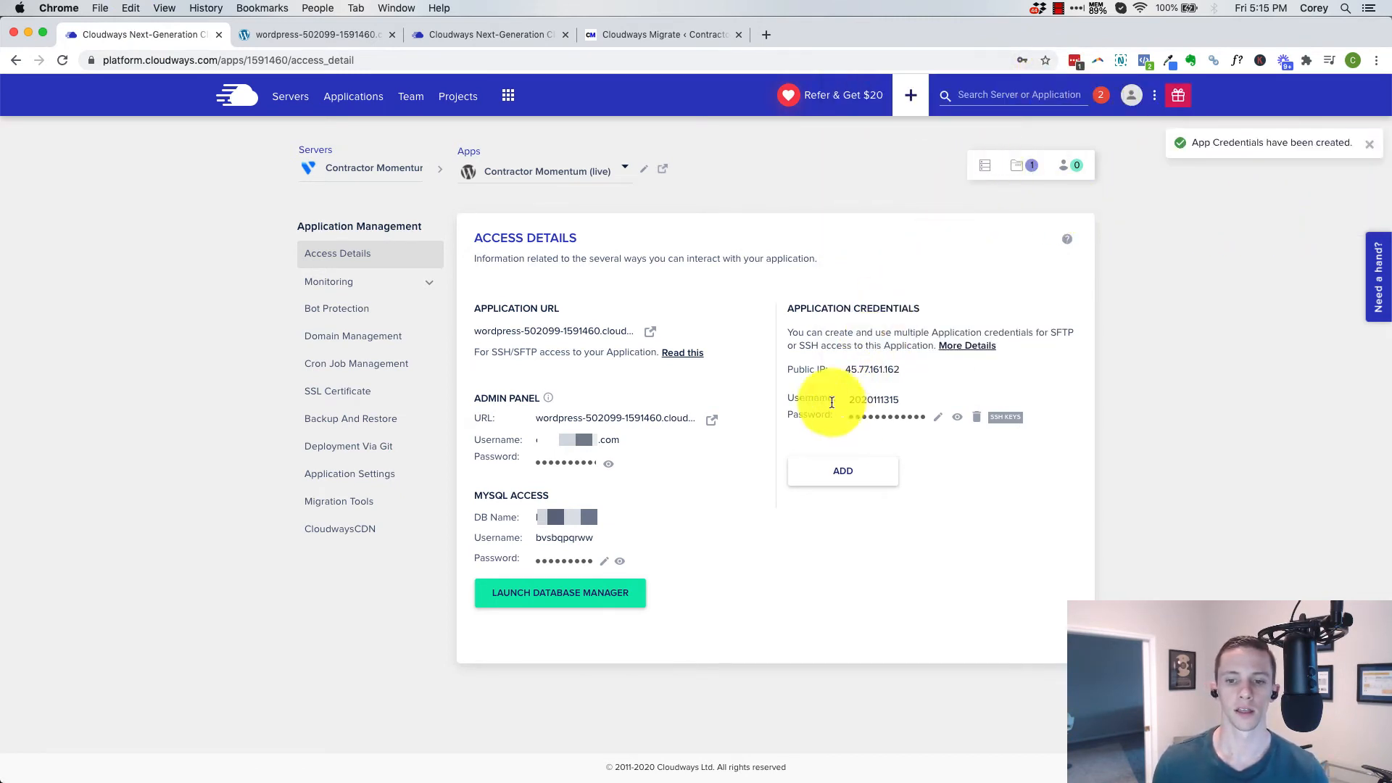
Agree to the Blogvault terms, start the migration, and decline the offers to store the SFTP password
click(642, 38)
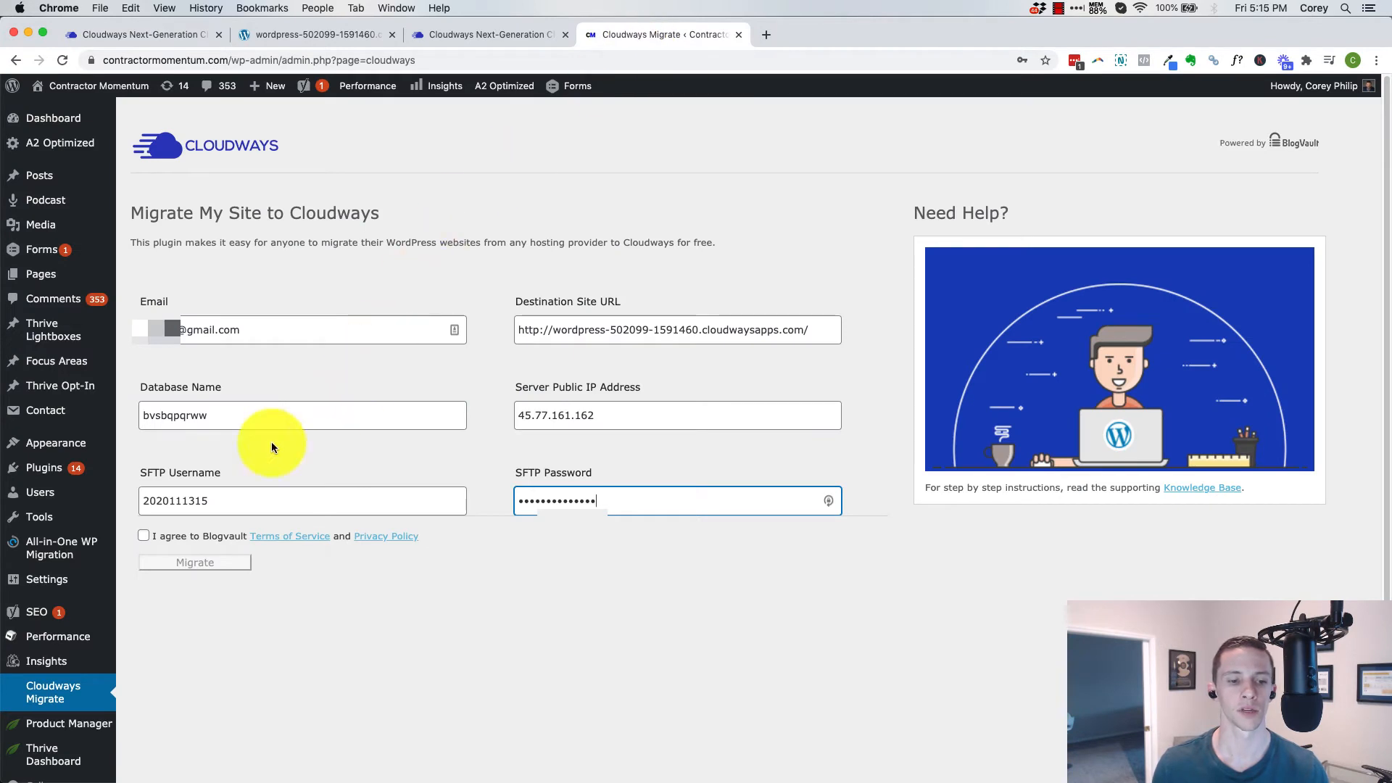
click(144, 538)
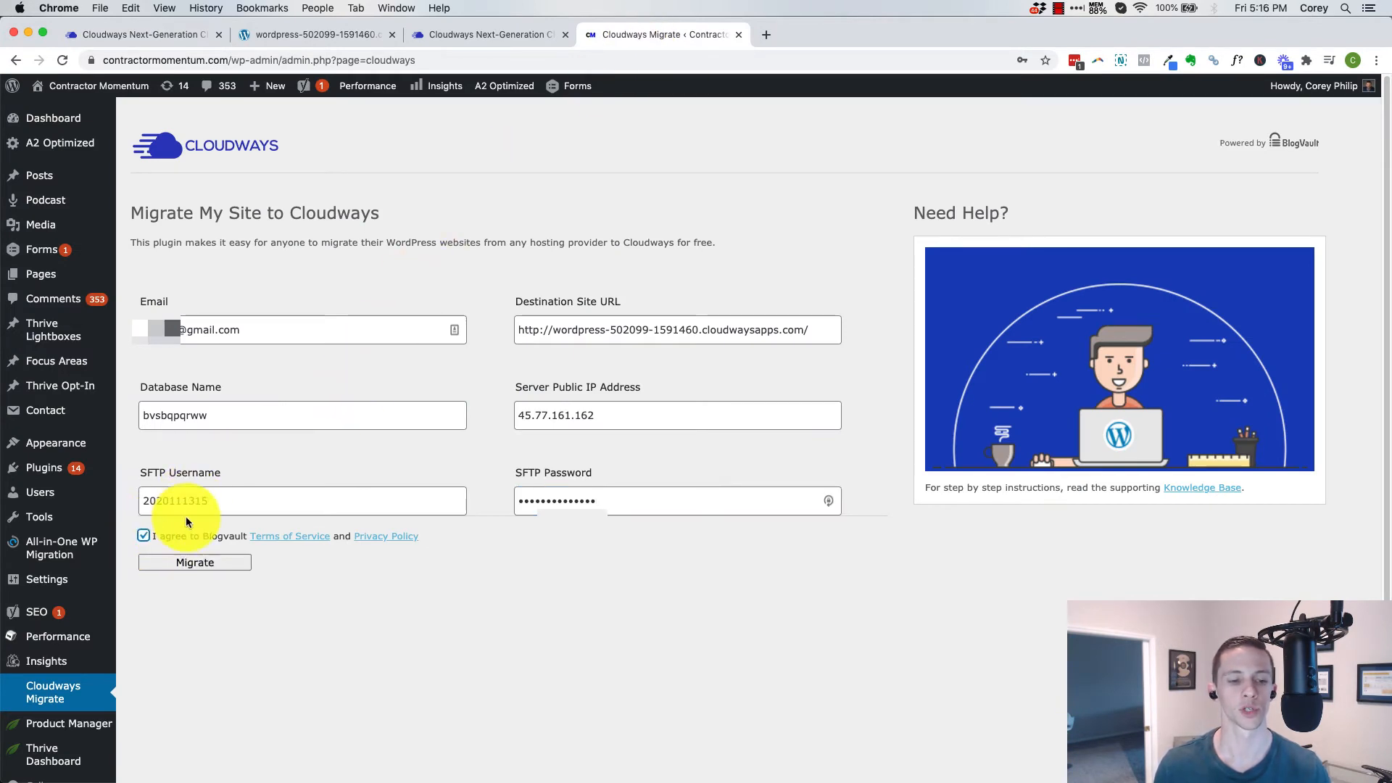
click(195, 562)
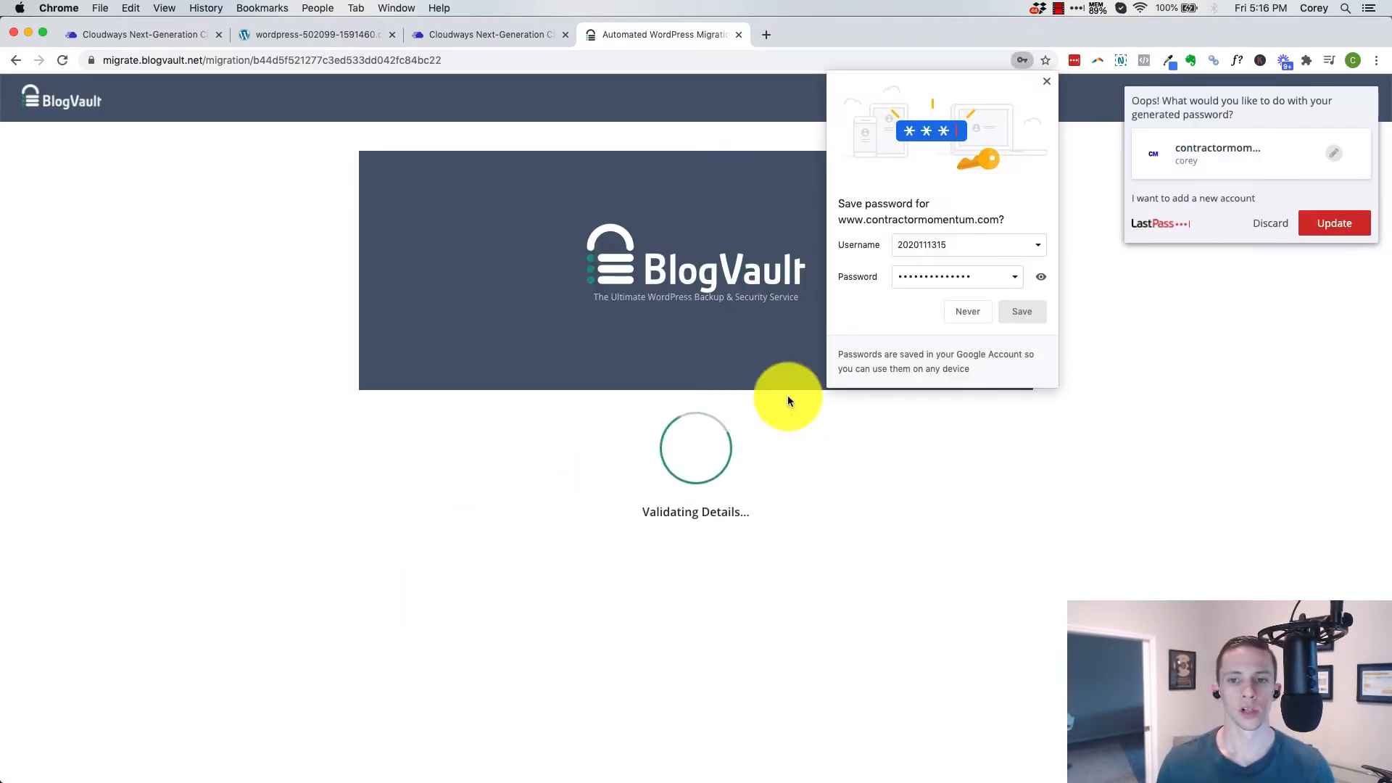
click(1044, 83)
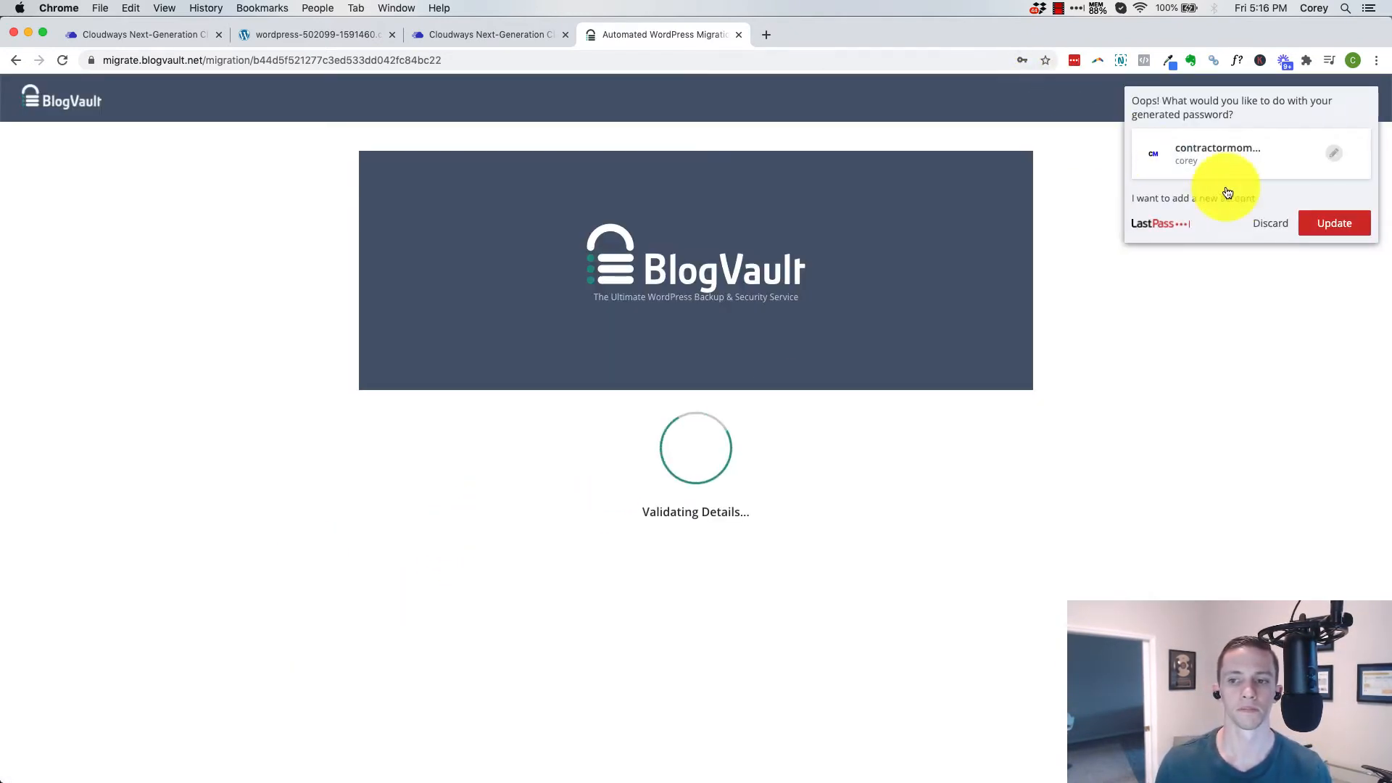
click(1271, 223)
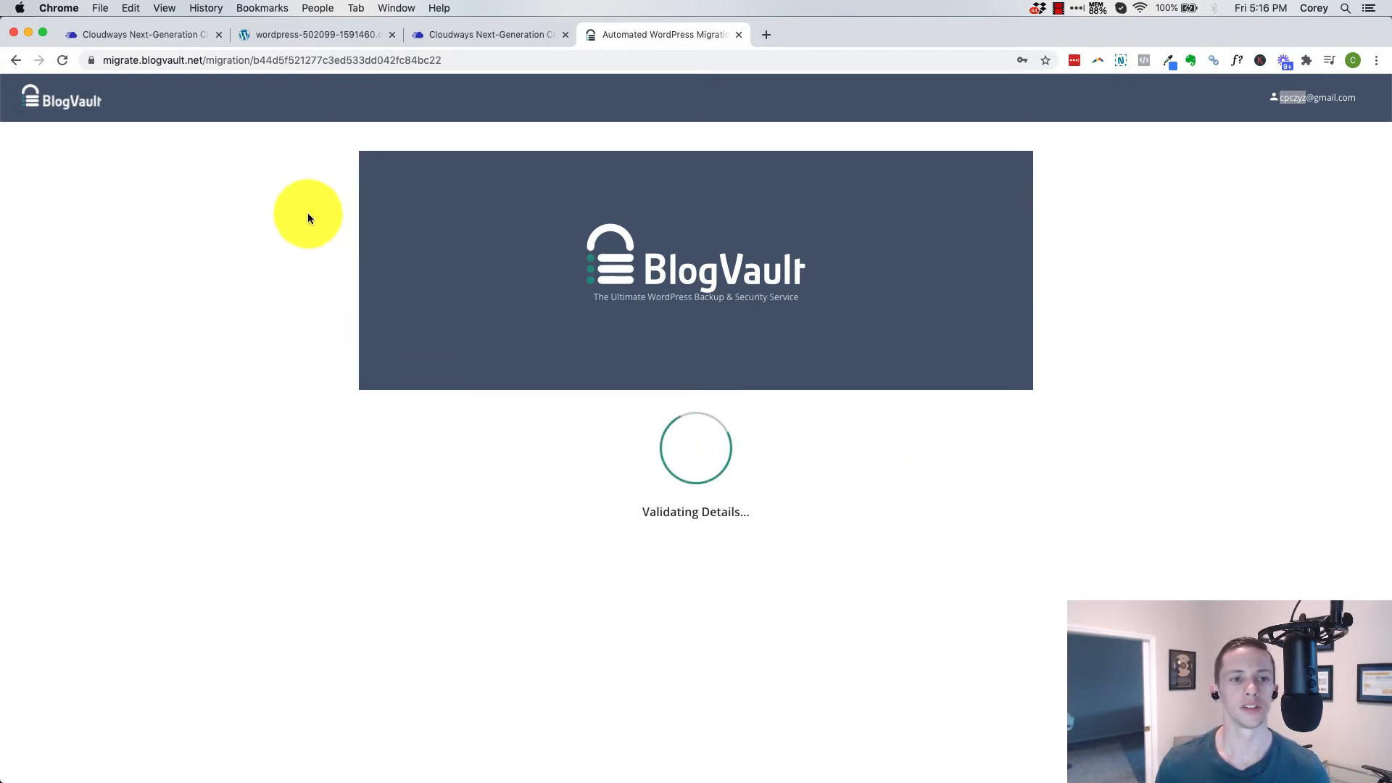
Copy the BlogVault migration page's address and load it in a new incognito window
click(292, 62)
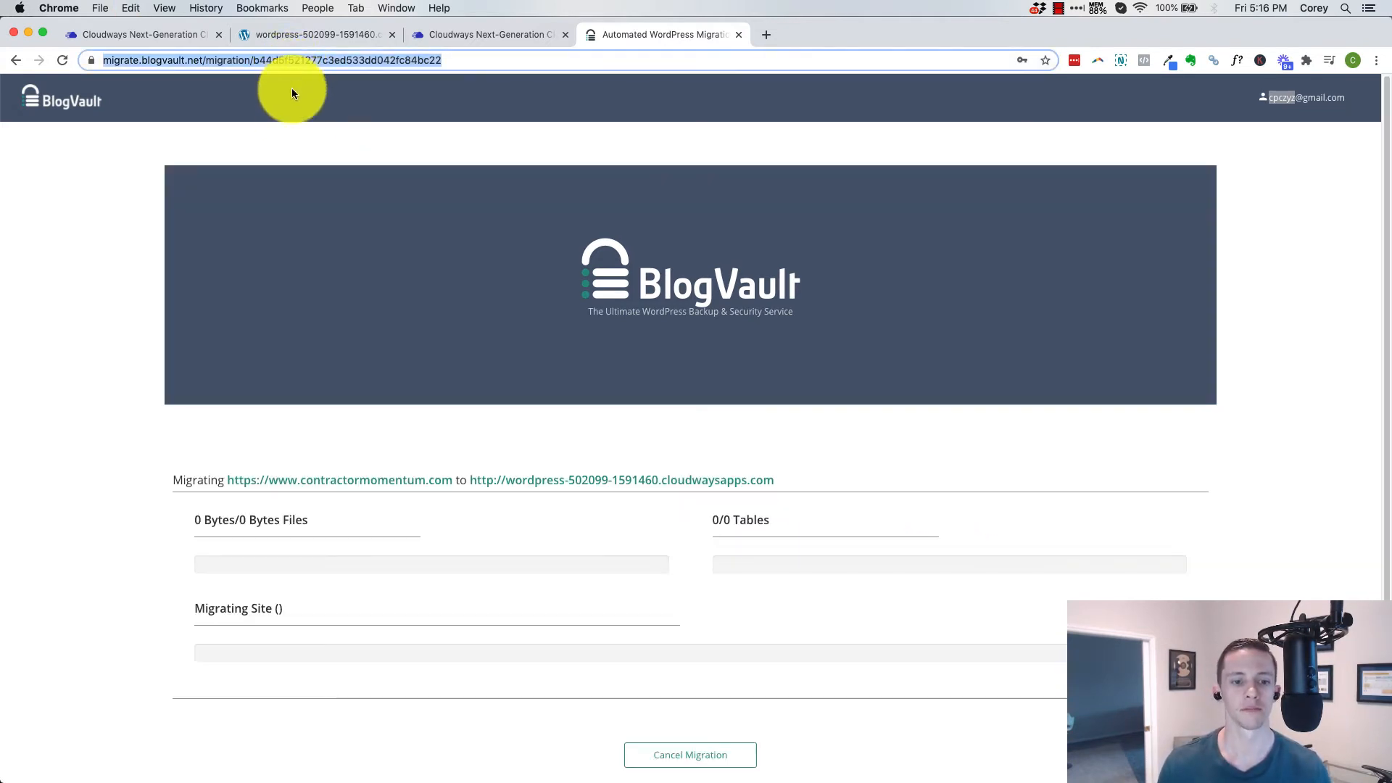
click(1376, 60)
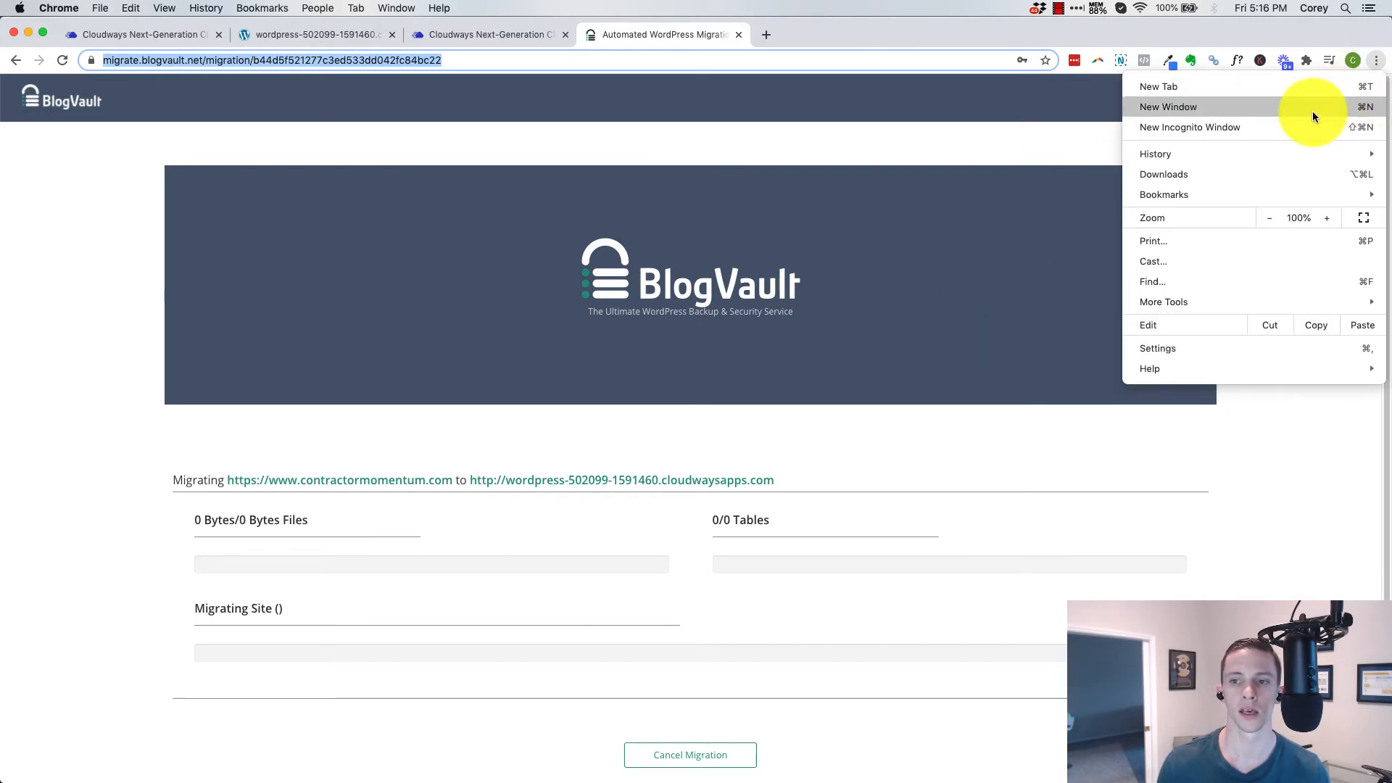
click(1237, 128)
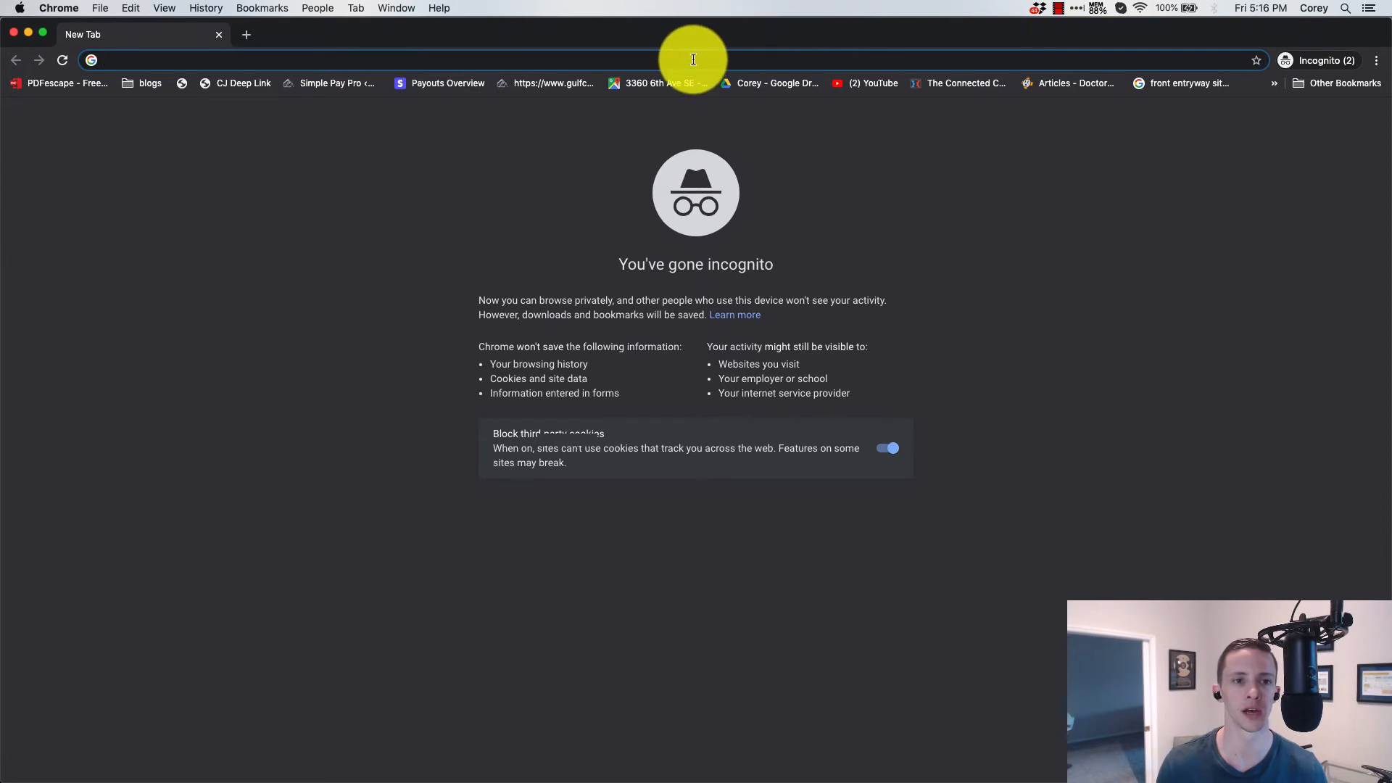
key(super+v)
key(Return)
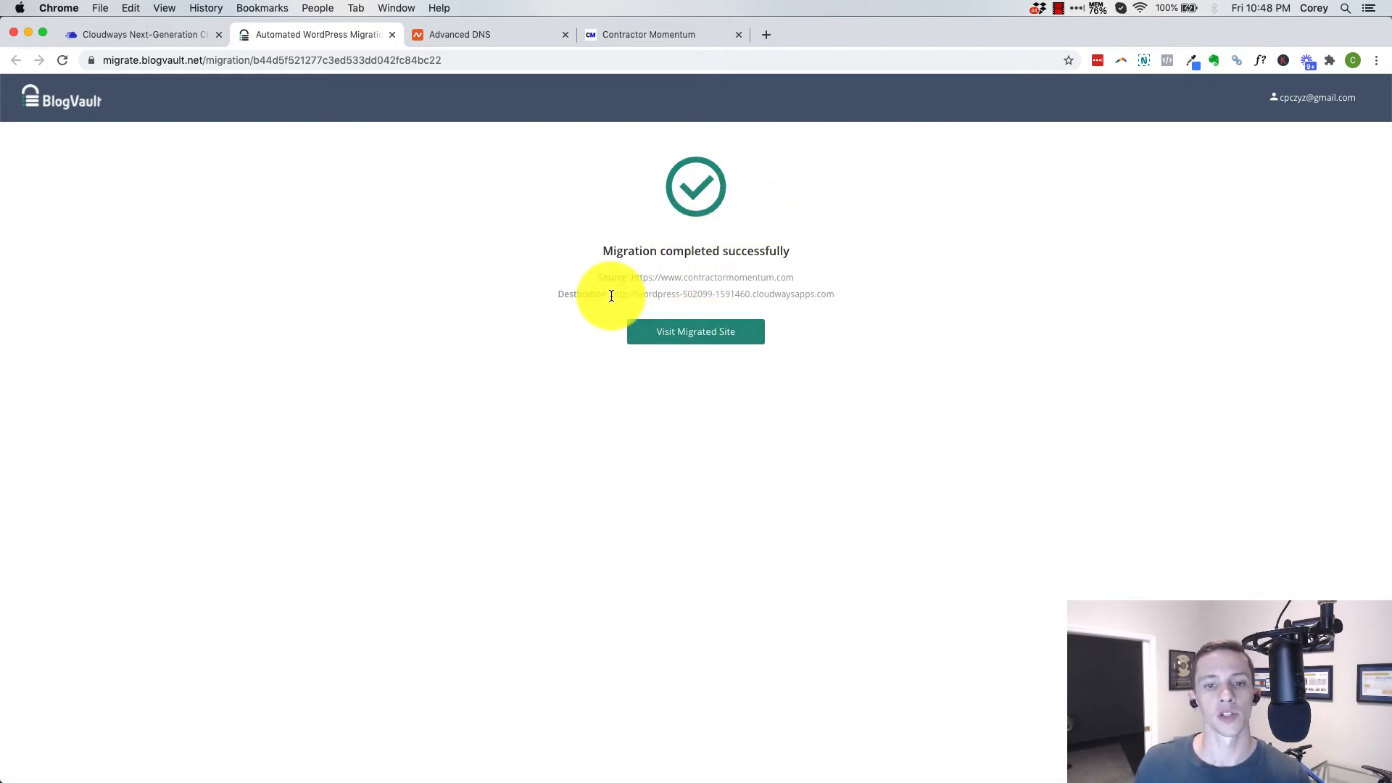
Visit the migrated site at its temporary cloudwaysapps.com address and compare it with the original Contractor Momentum site
drag(622, 293, 846, 295)
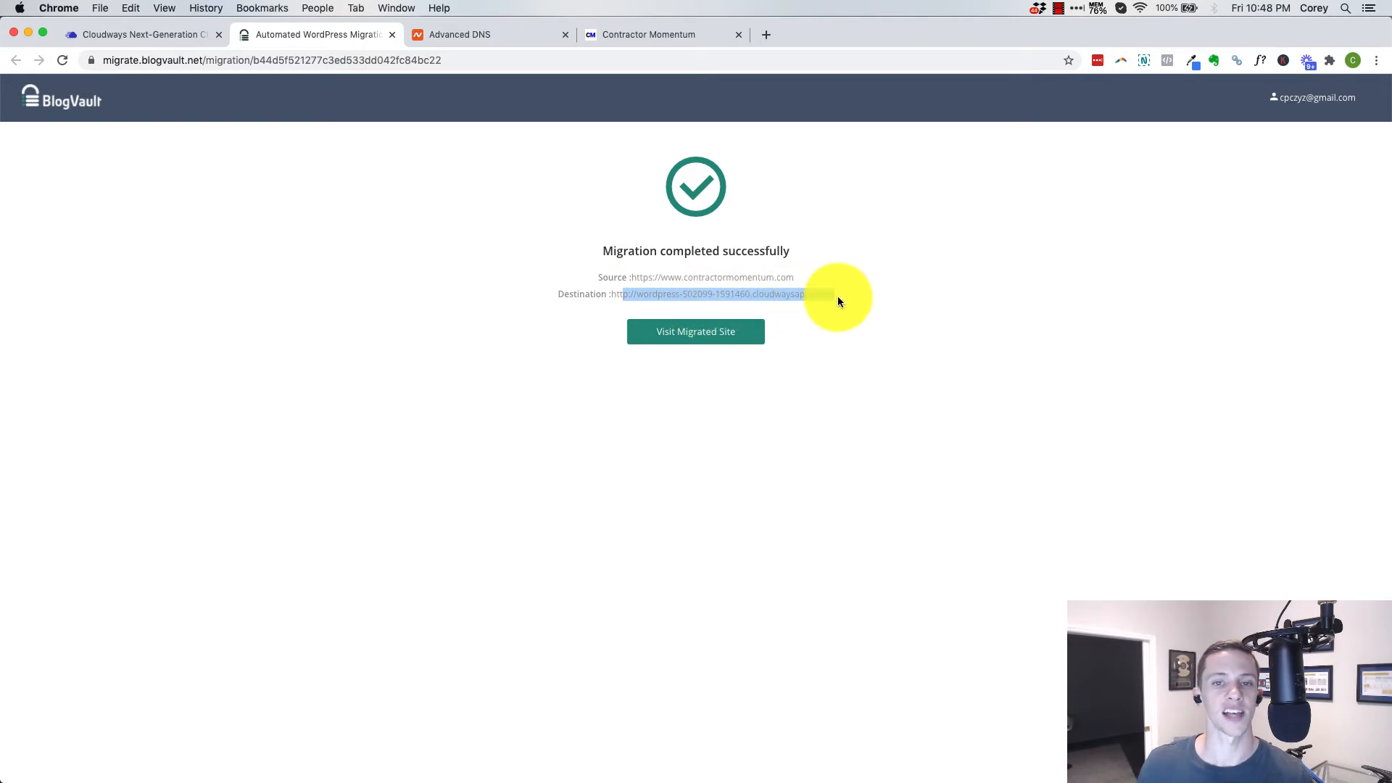
click(710, 342)
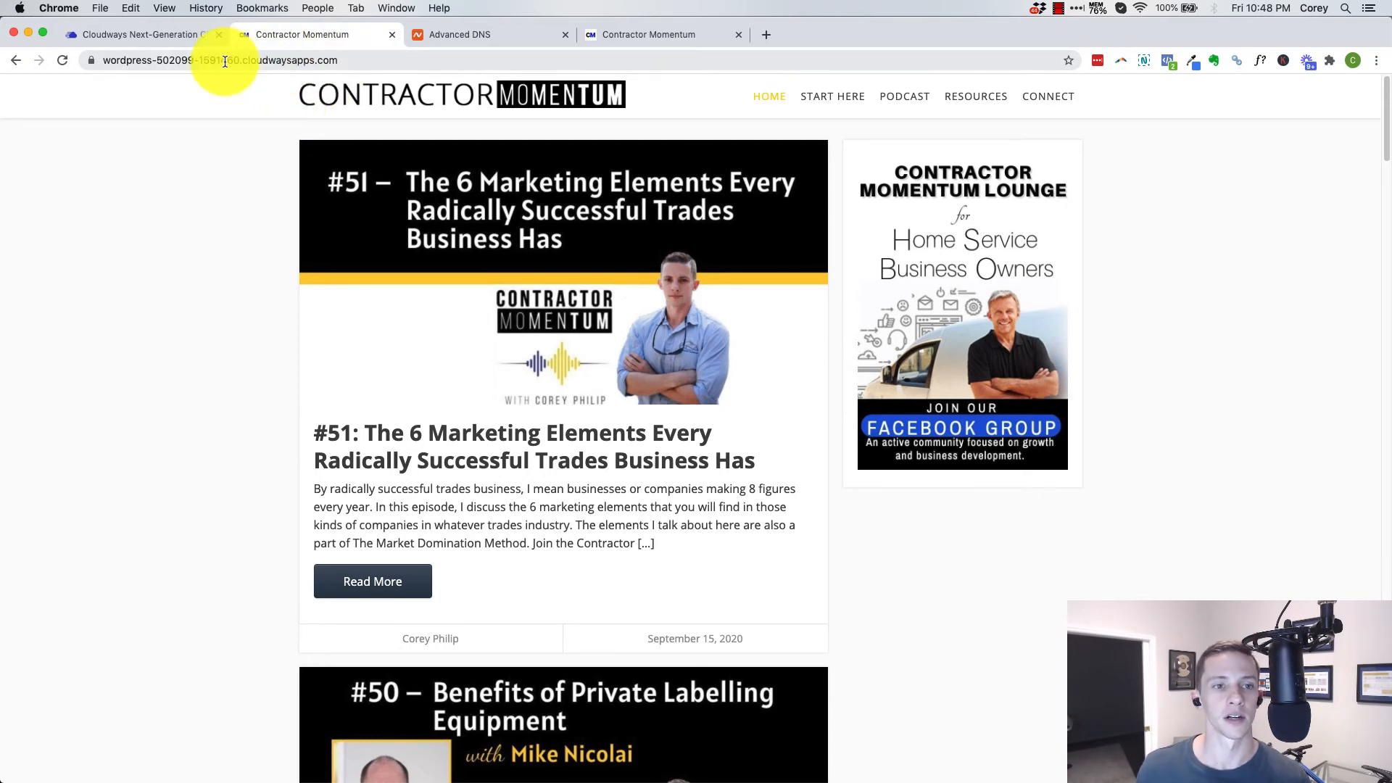
drag(226, 60, 345, 63)
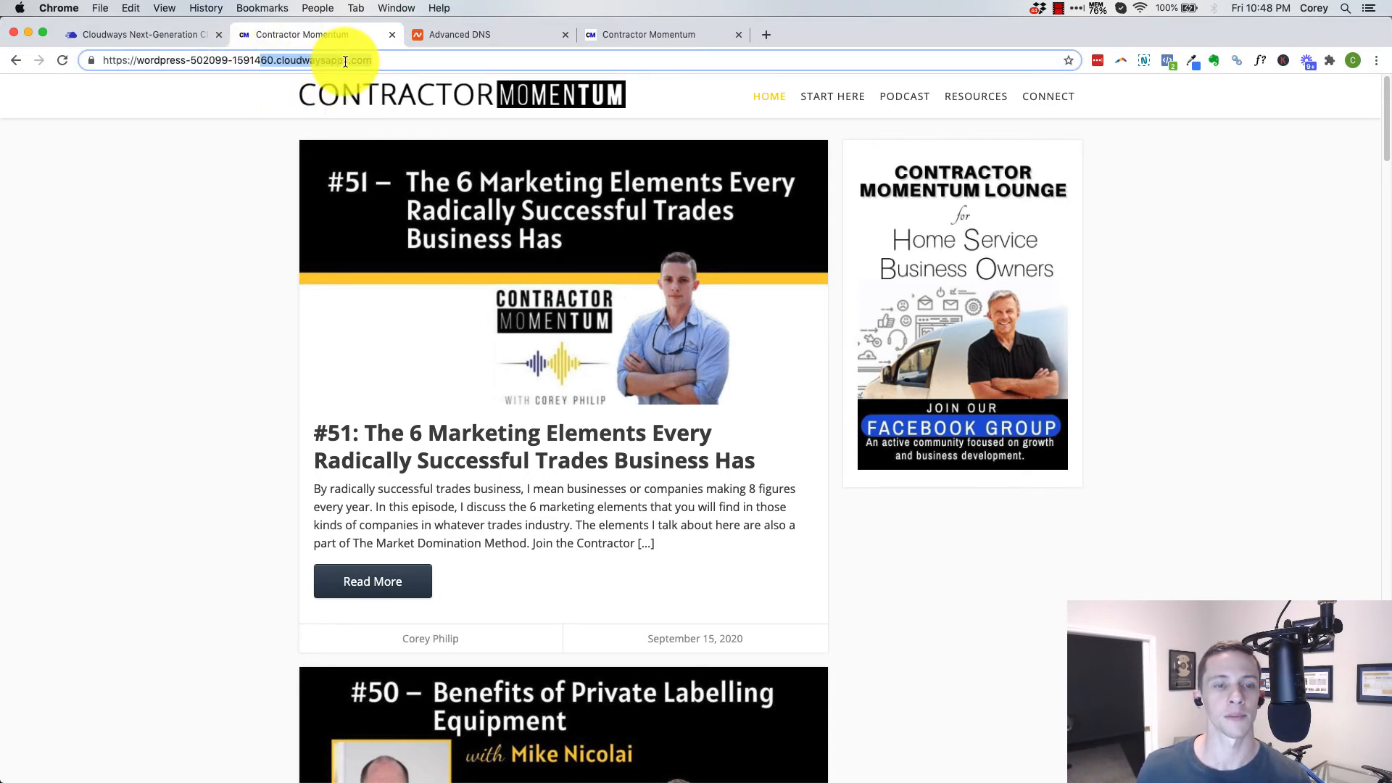
click(646, 37)
click(295, 38)
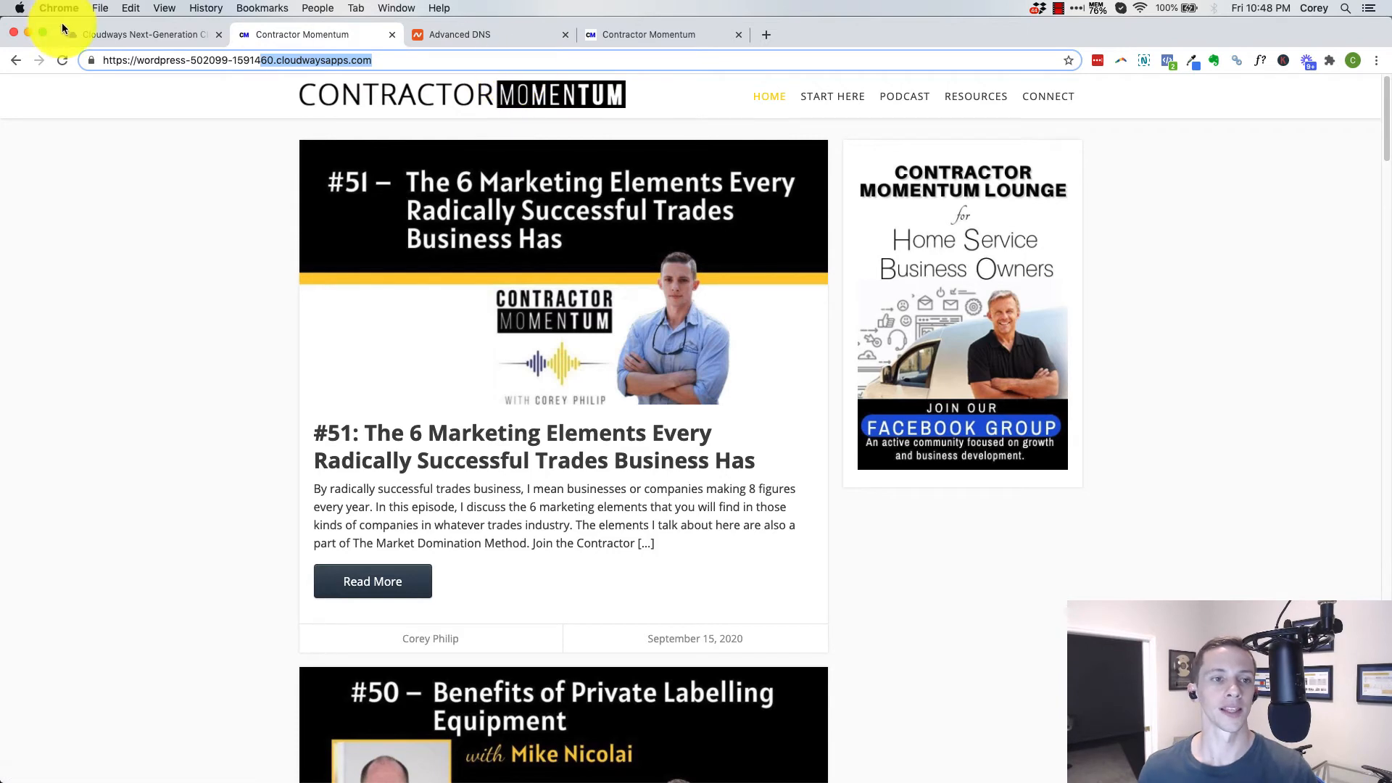
Open the access details of the Contractor Momentum (live) application in Cloudways
click(136, 42)
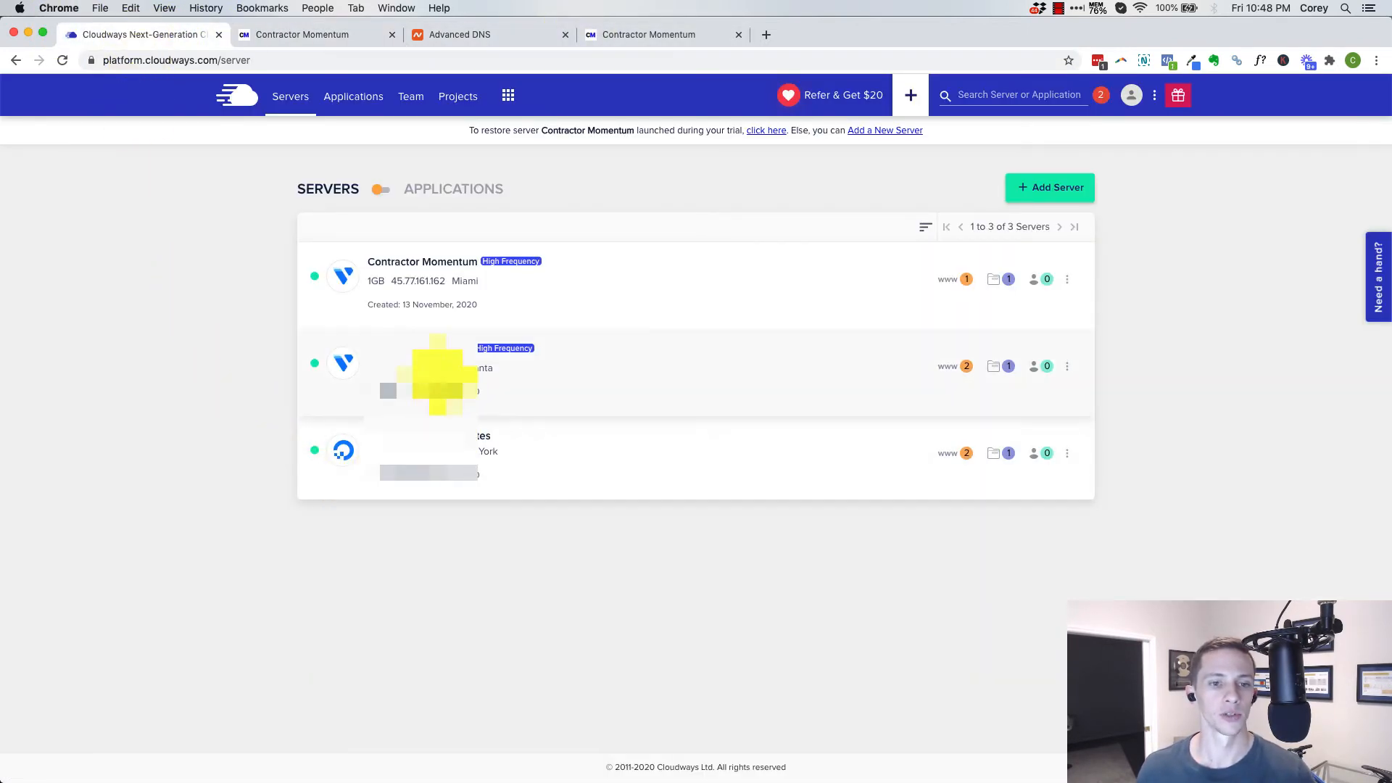
click(438, 268)
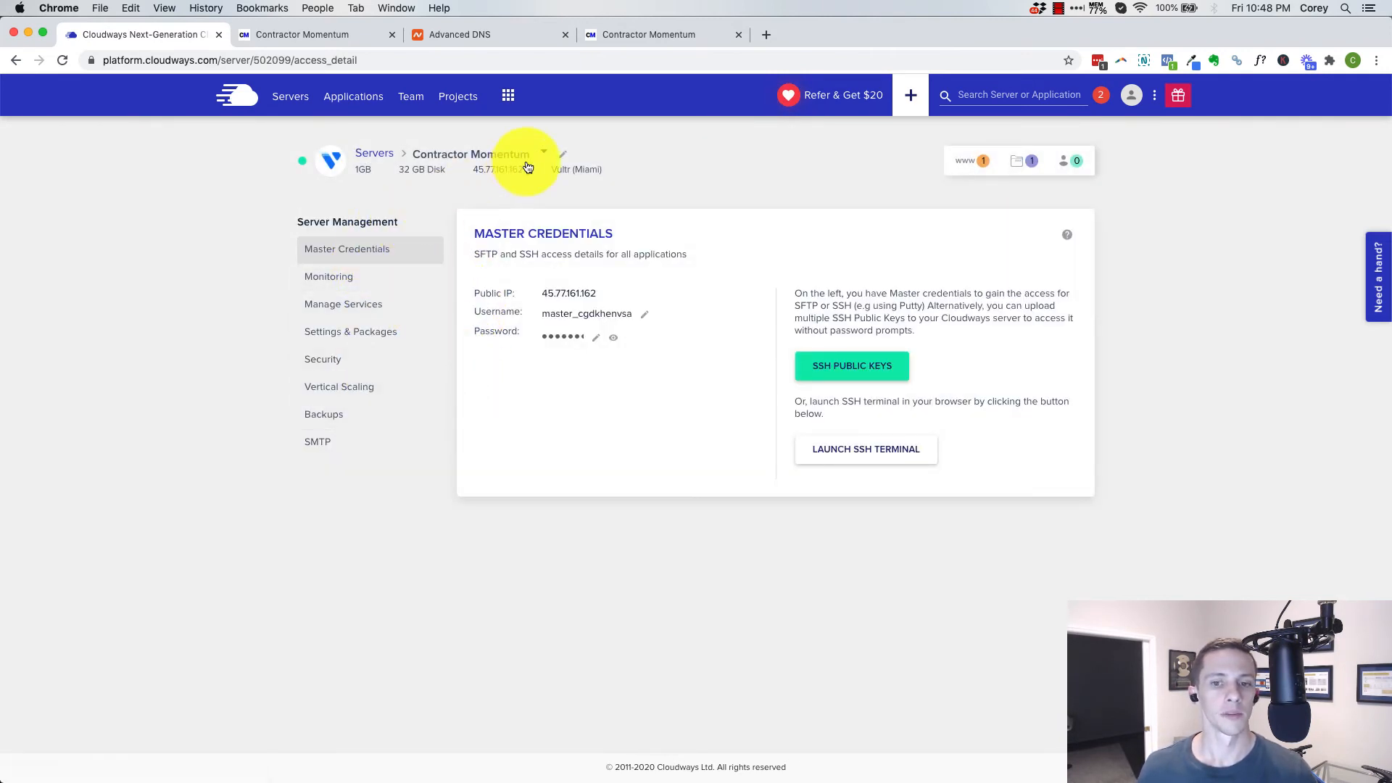
click(365, 101)
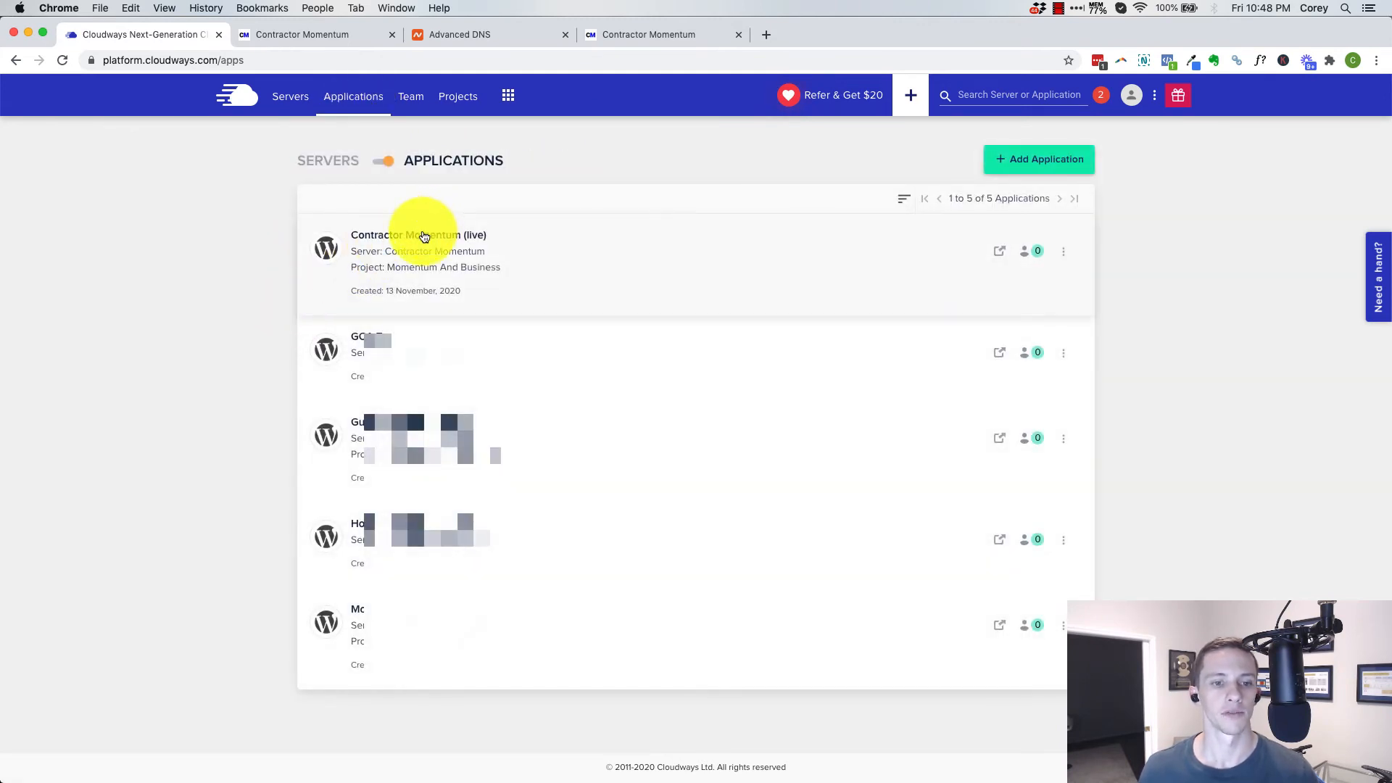
click(411, 237)
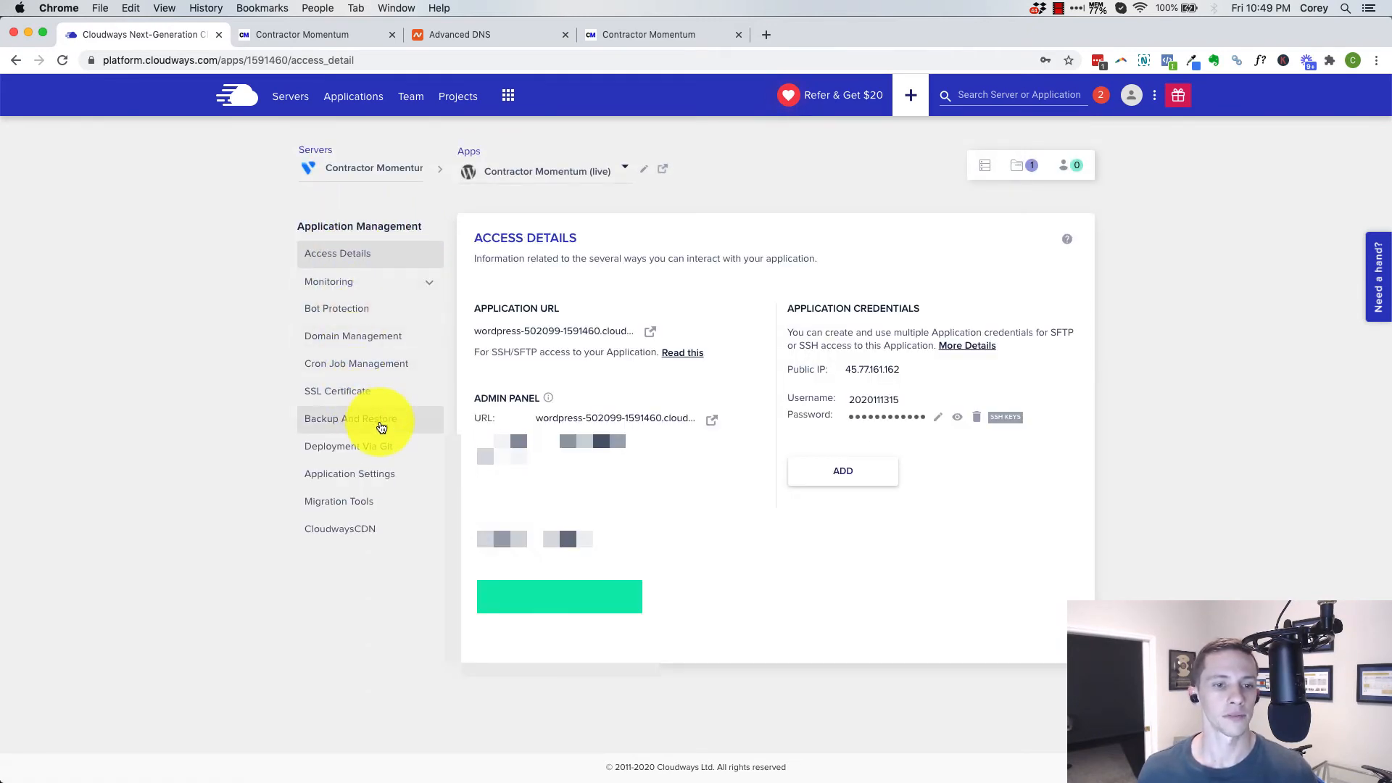
Set the application's primary domain to contractormomentum.com, save it, and open a blank additional domain entry
click(395, 345)
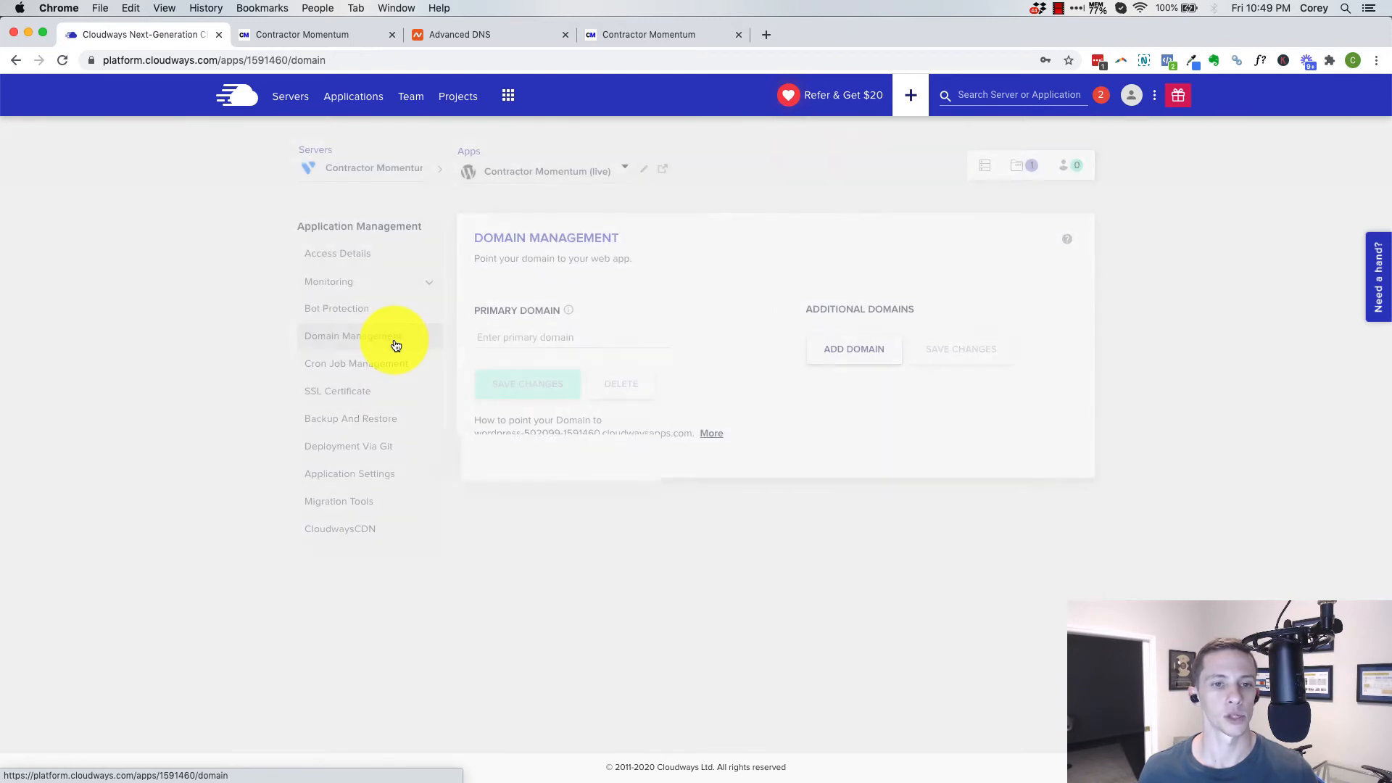
click(554, 331)
text(contr)
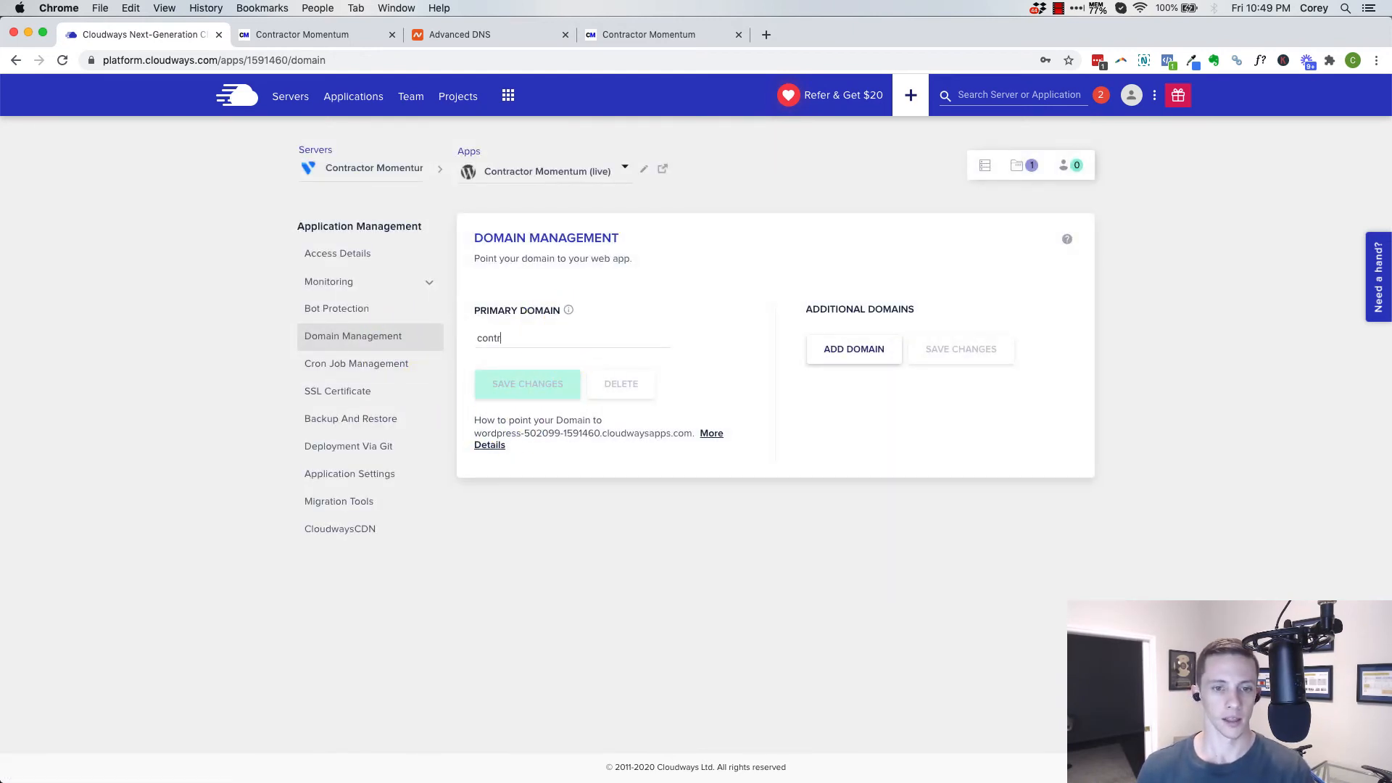
text(actor )
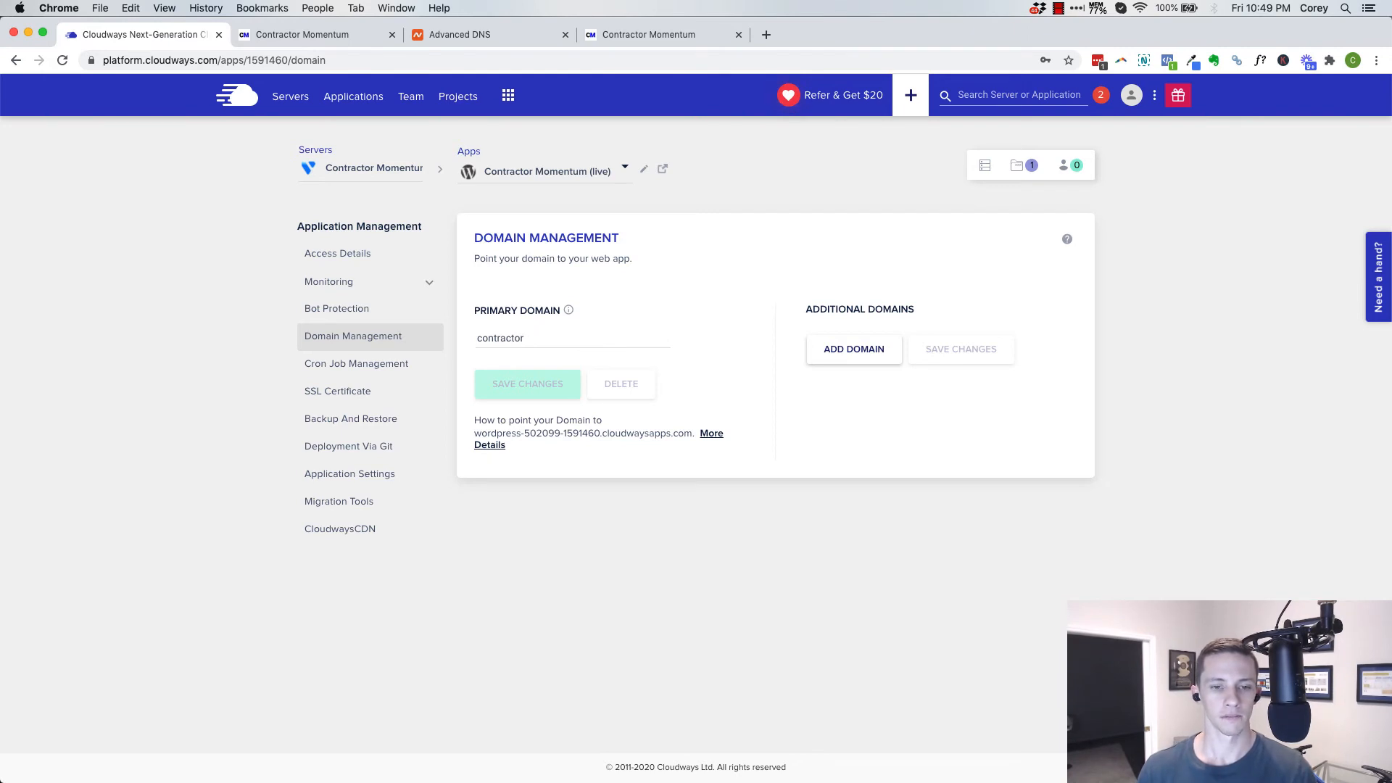
text(momen)
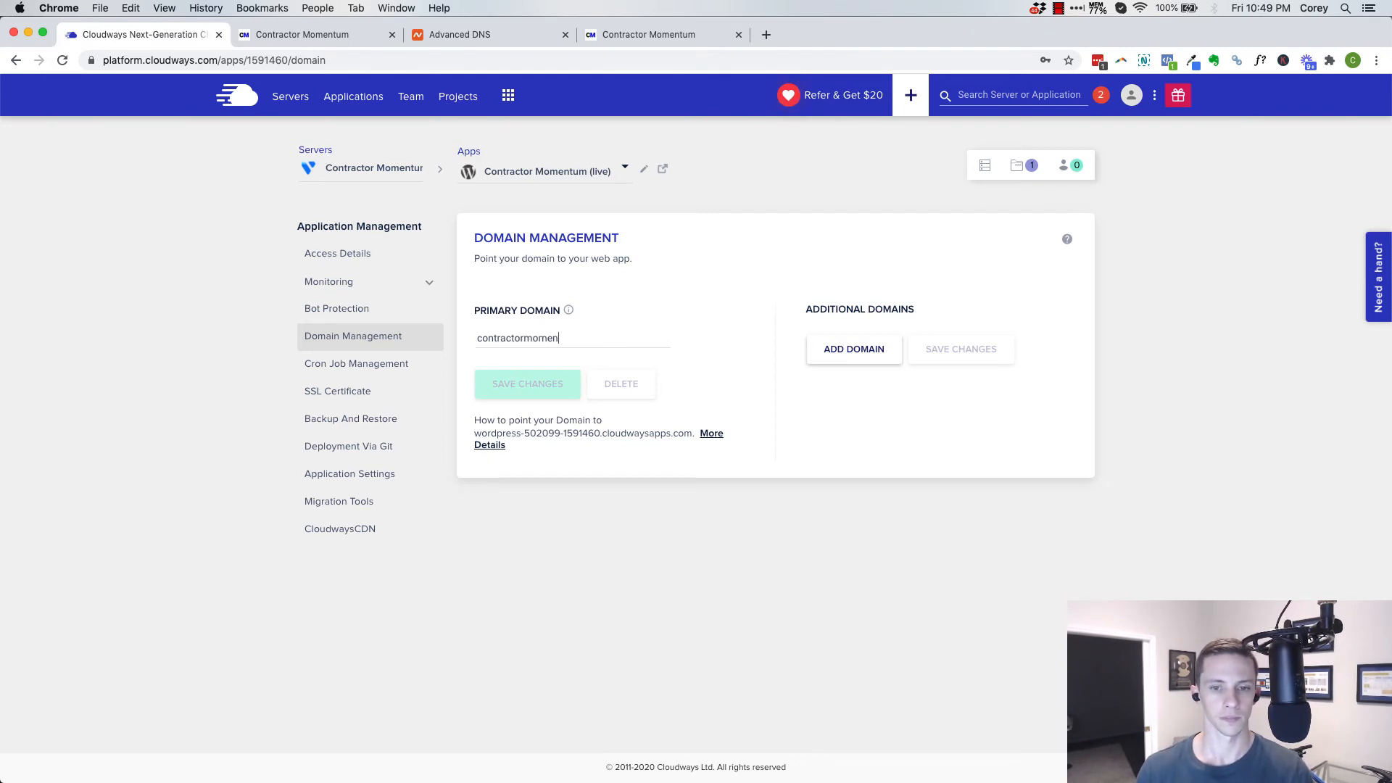
text(tum.com)
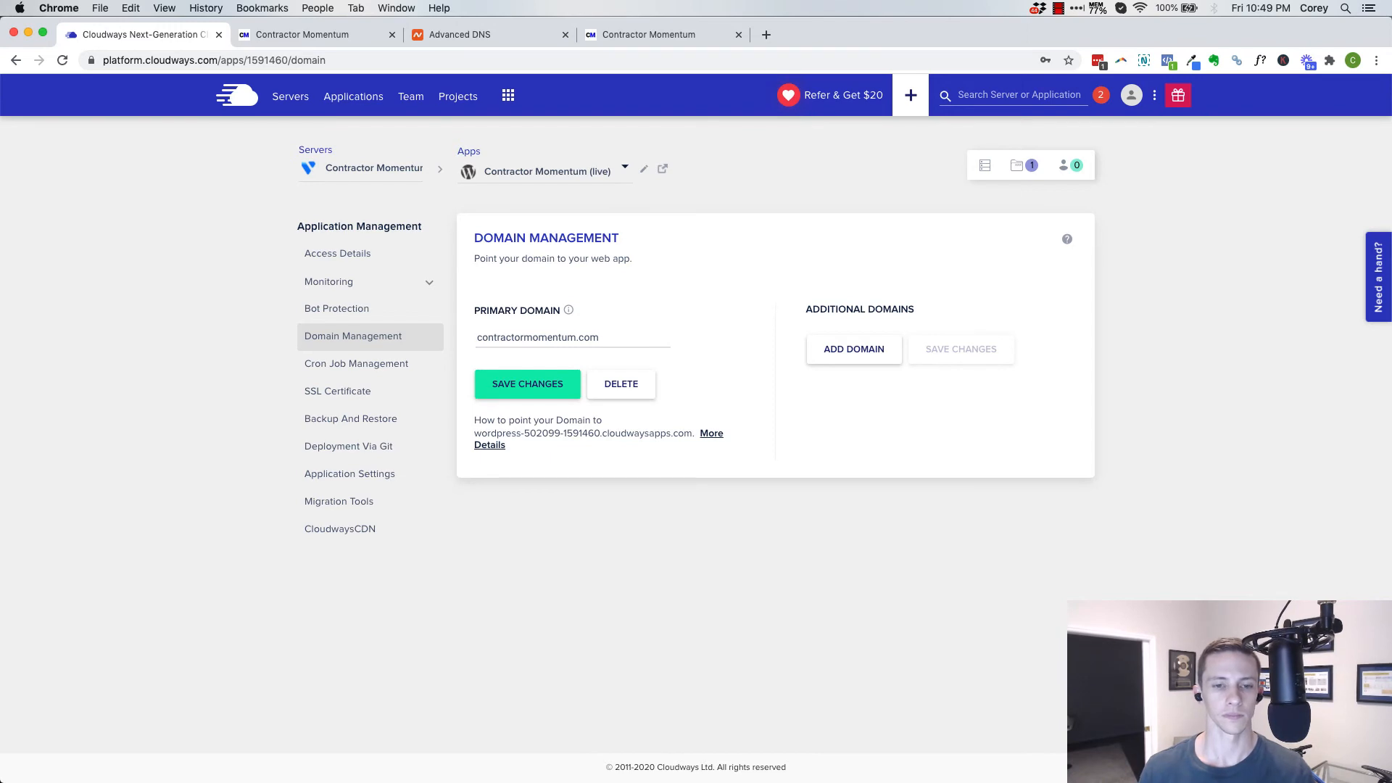
click(556, 377)
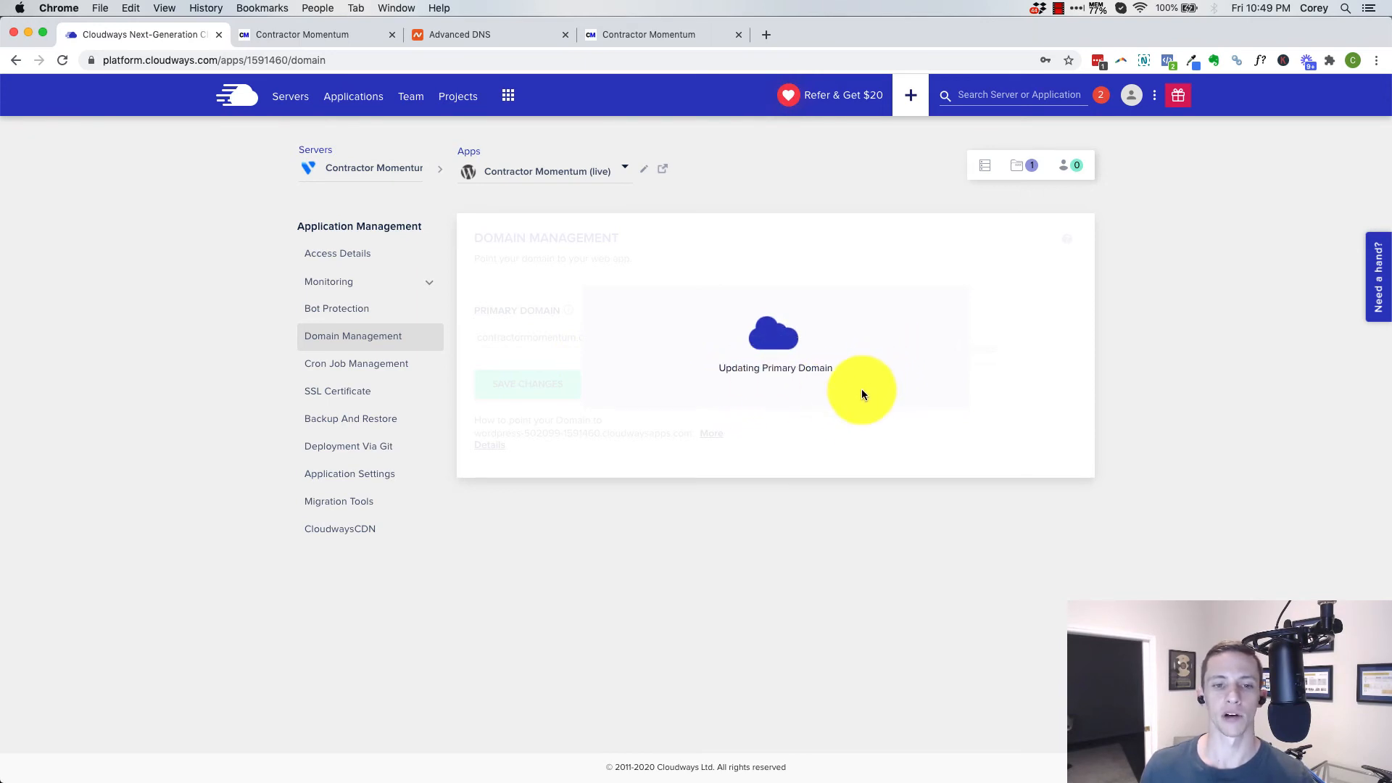
click(863, 349)
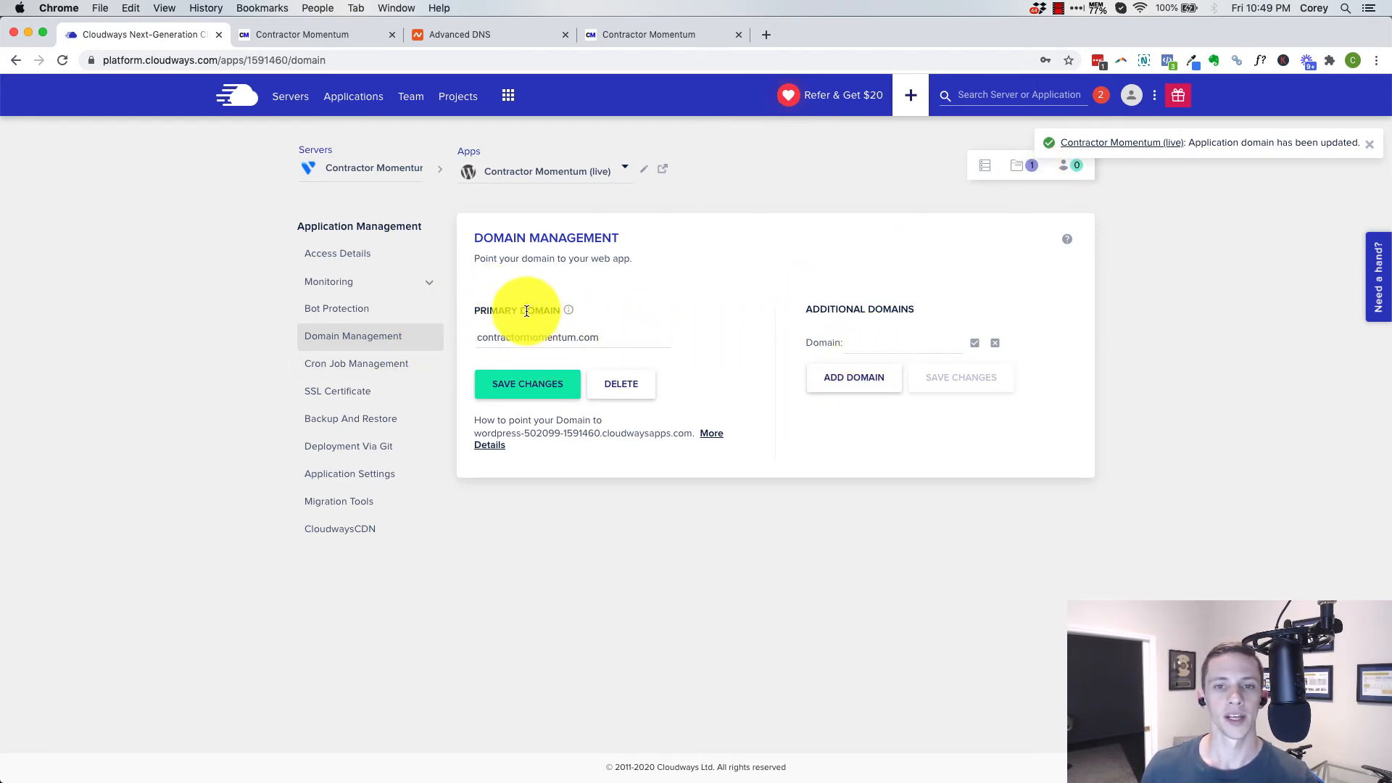
Copy the public IP 45.77.161.162 from the access details into the @ A record's value in Namecheap's Advanced DNS
click(357, 257)
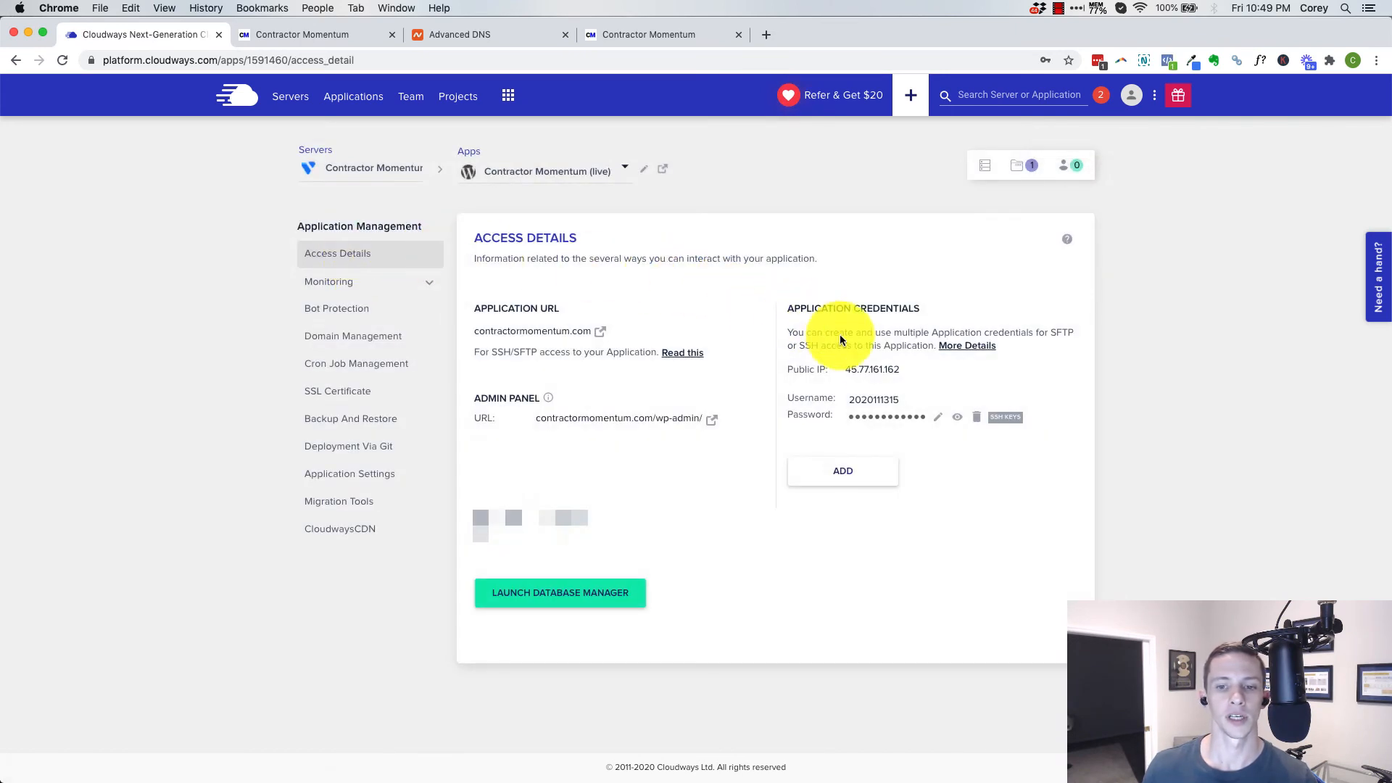
click(848, 374)
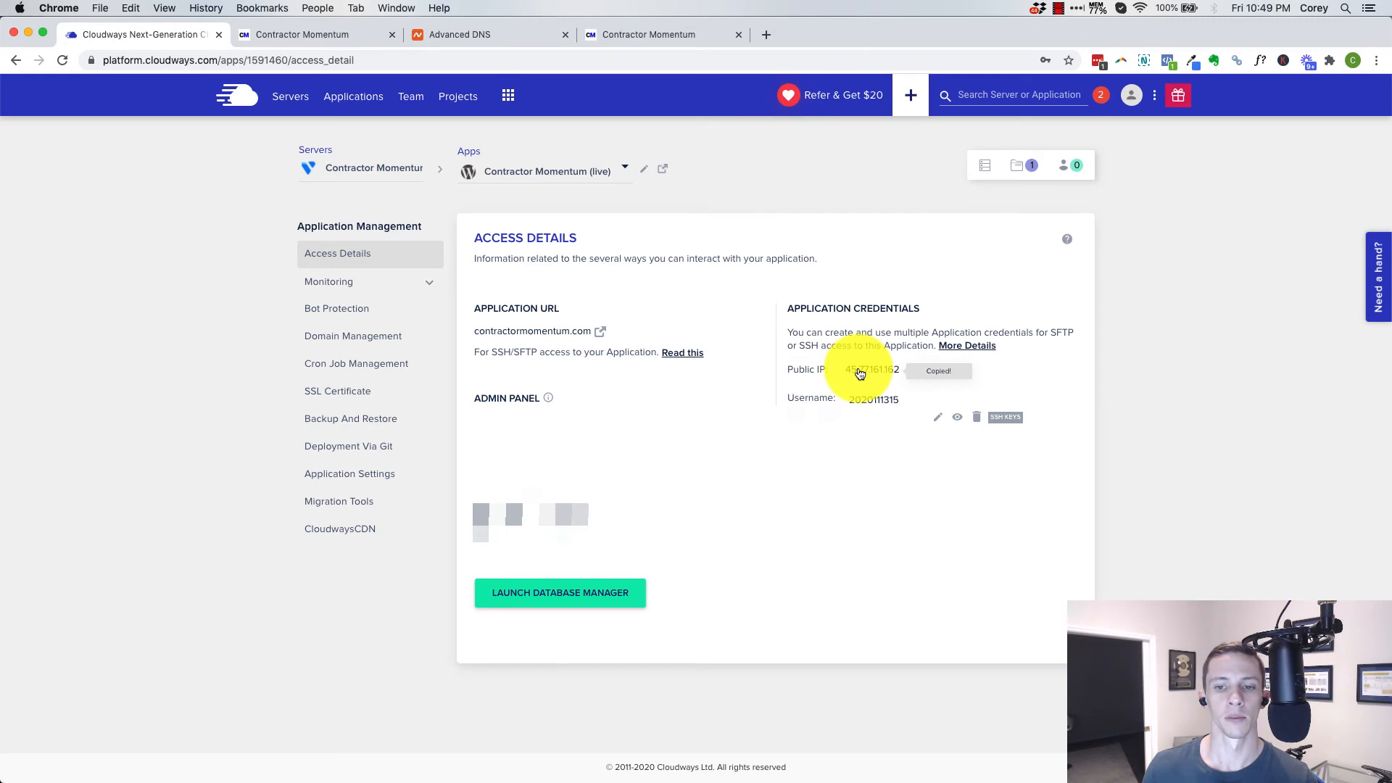
click(482, 36)
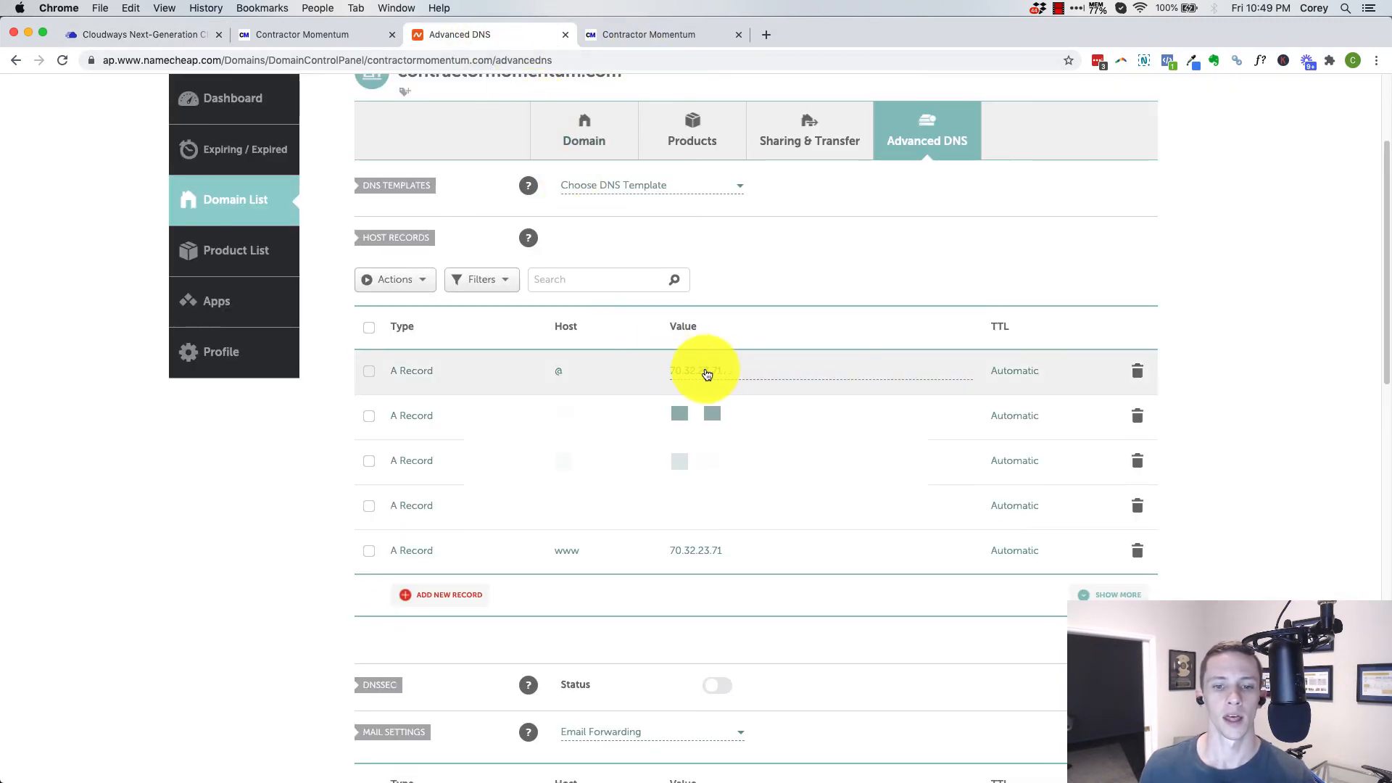
click(734, 374)
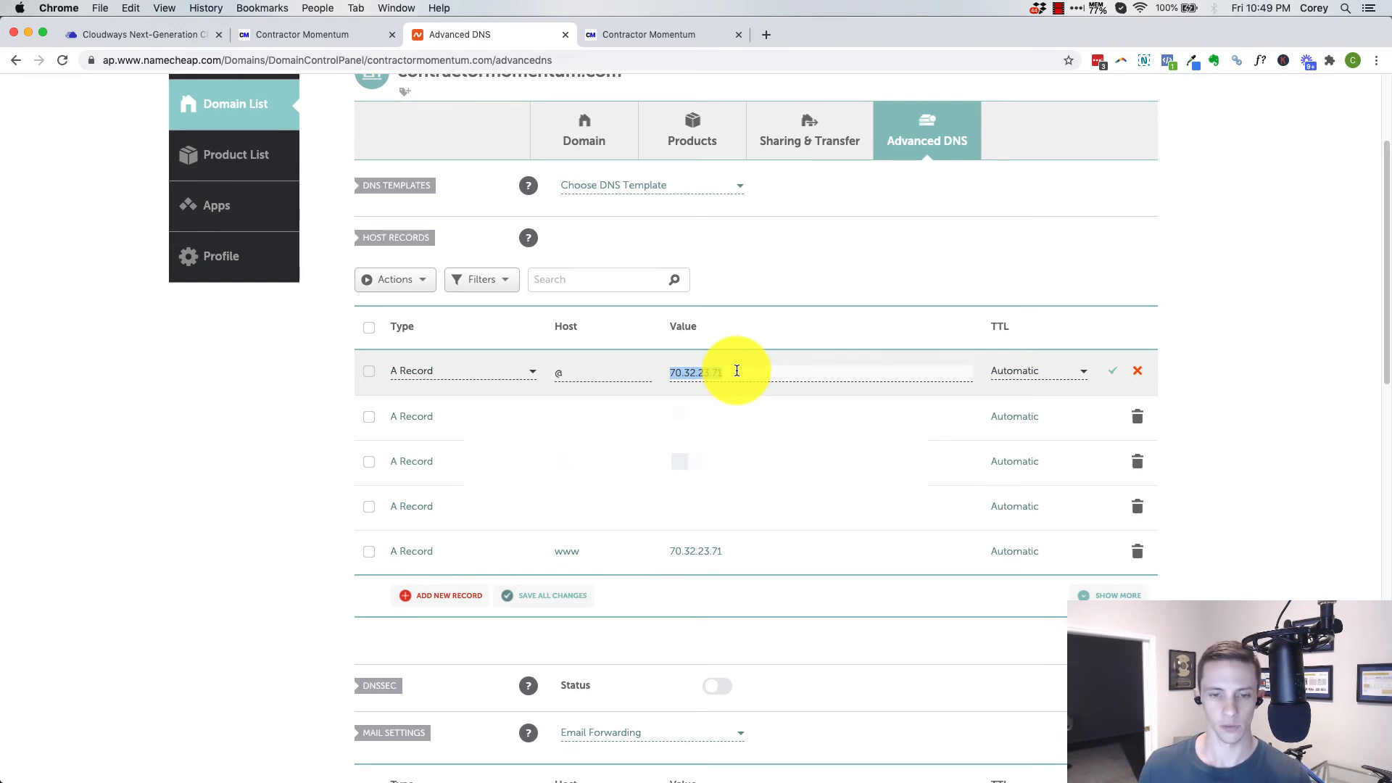
text(45.77.161.162)
Set the www A record's value to 45.77.161.162 and save both the @ and www records
click(724, 549)
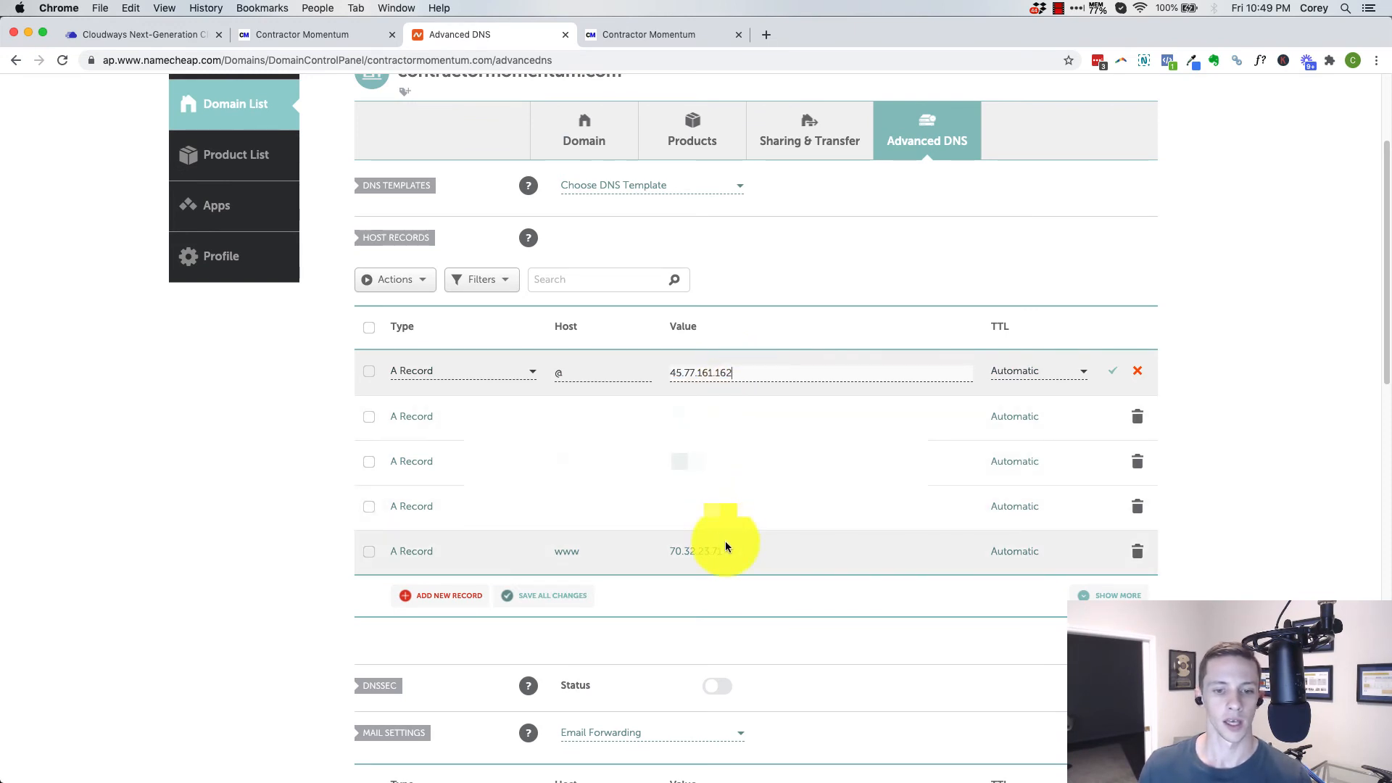
click(741, 554)
key(super+a)
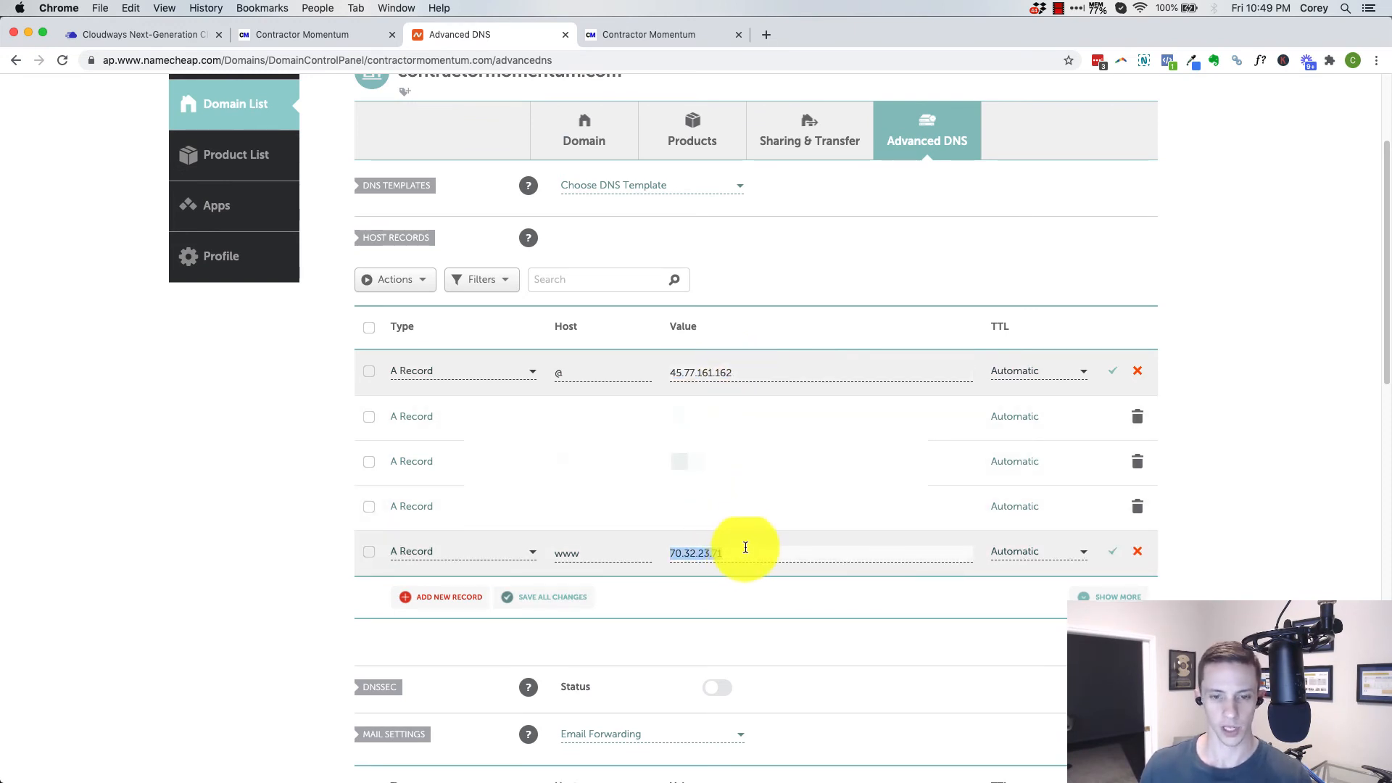
text(45.77.161.162)
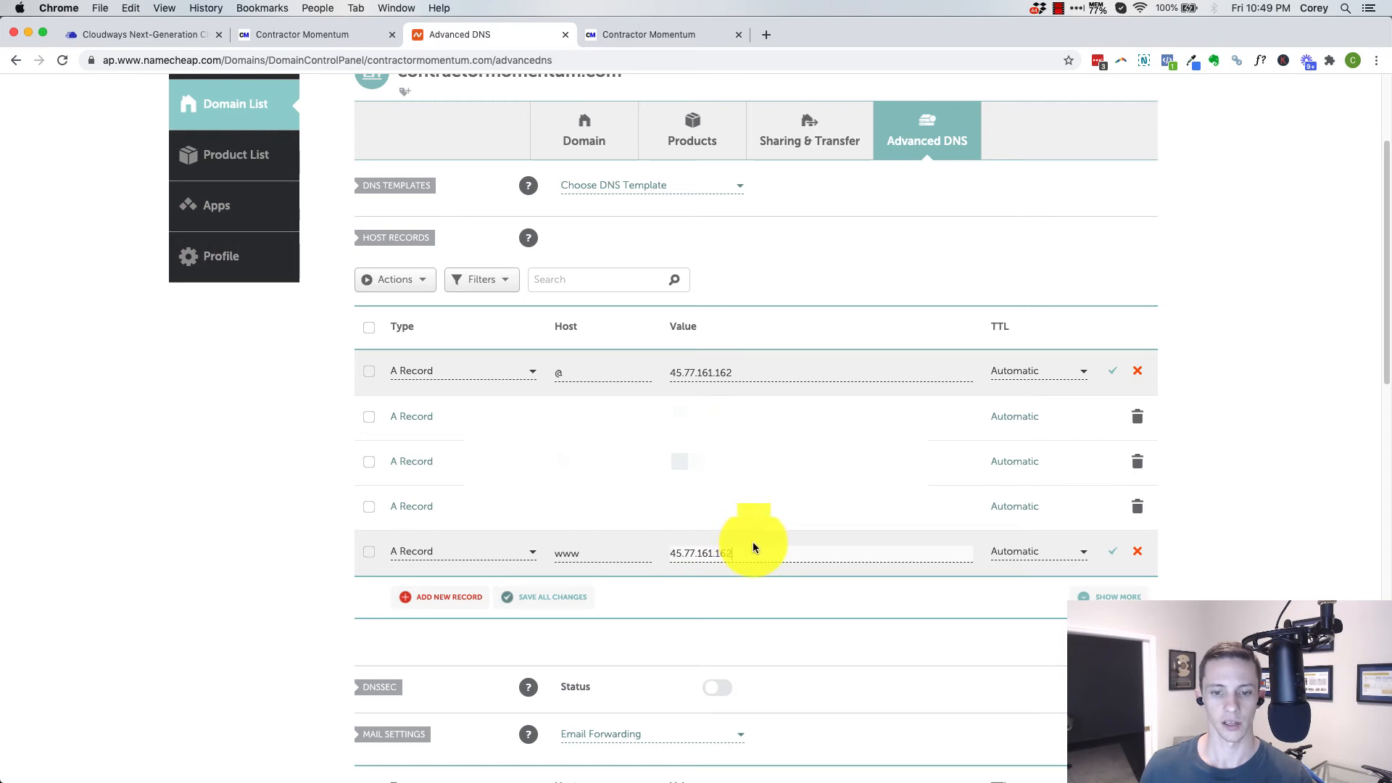
click(1113, 372)
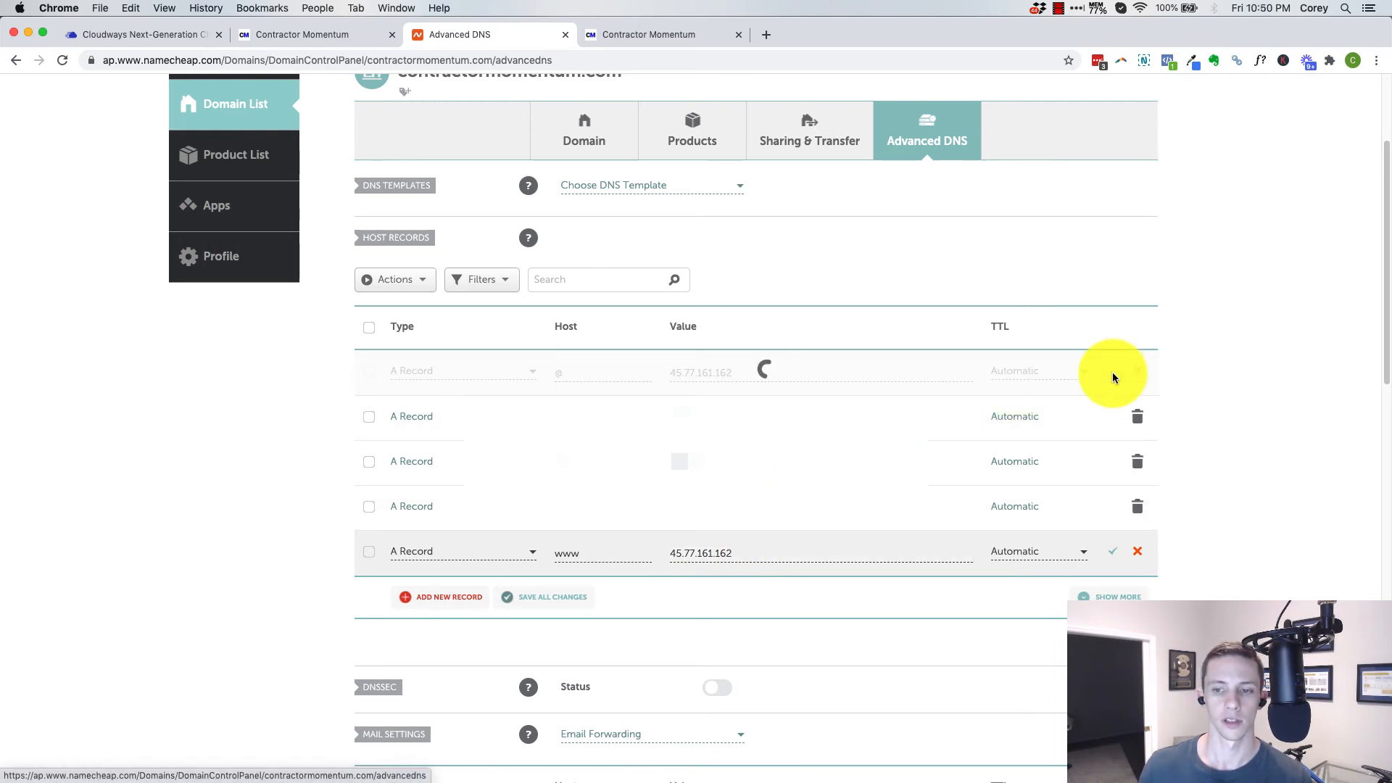
click(1113, 551)
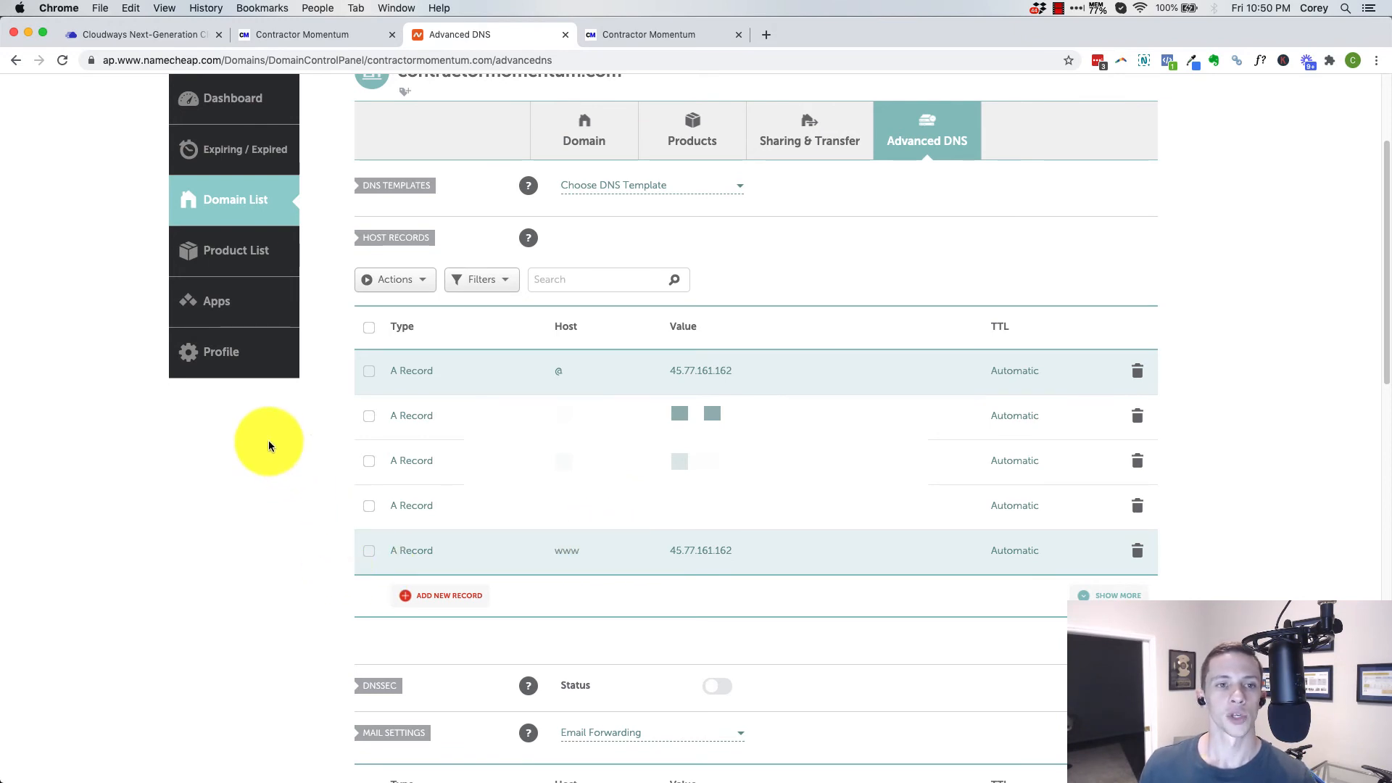
In Cloudways, fill in the Let's Encrypt SSL certificate form with the contact e-mail and the domain contractormomentum.com
click(175, 34)
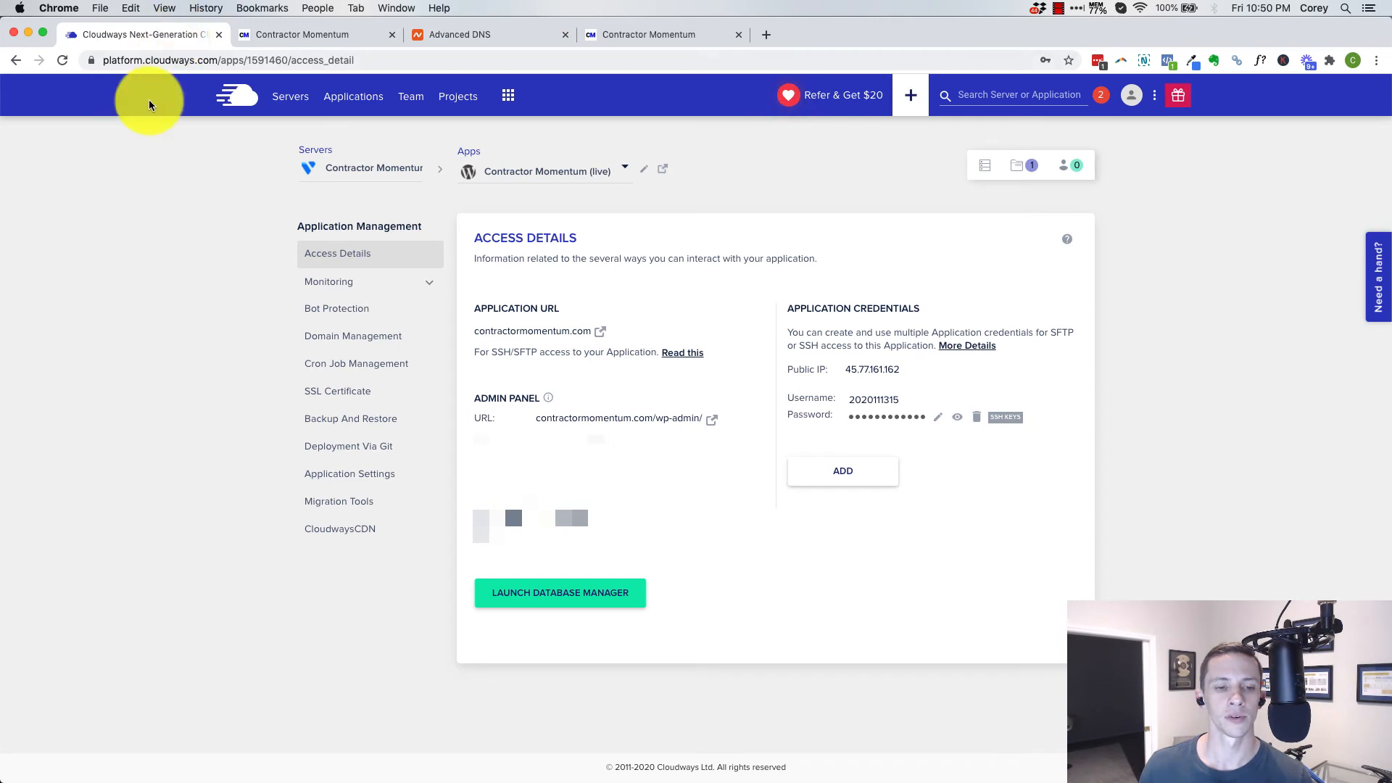
click(325, 401)
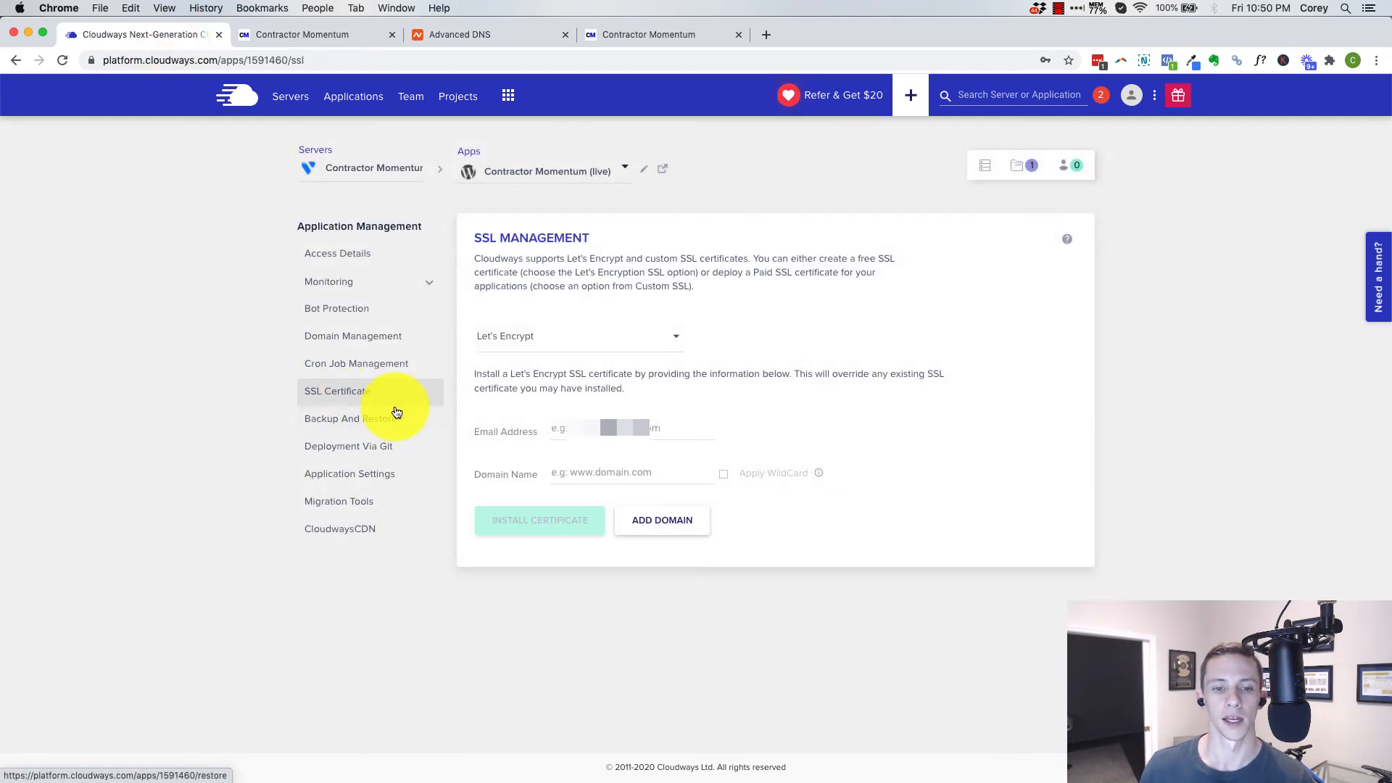
click(592, 429)
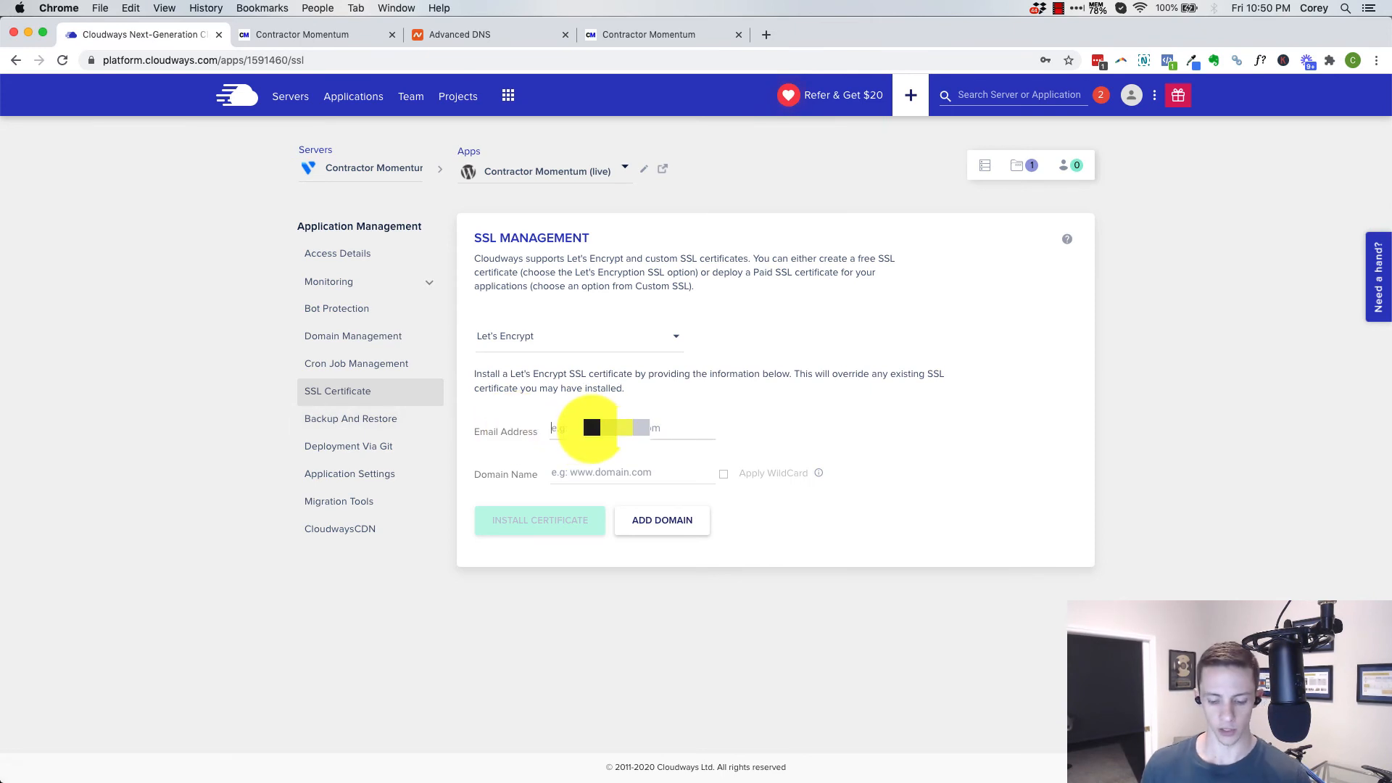
text(cpc)
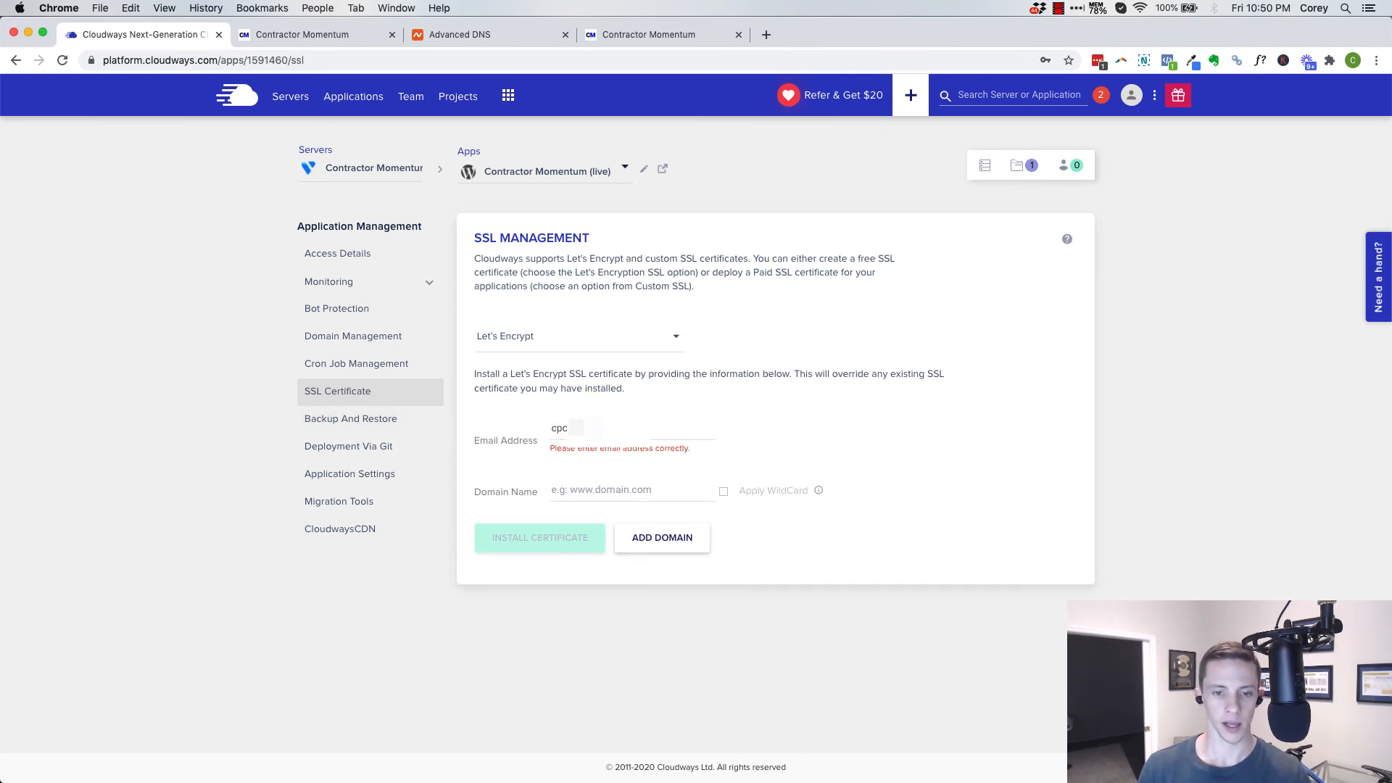
key(Tab)
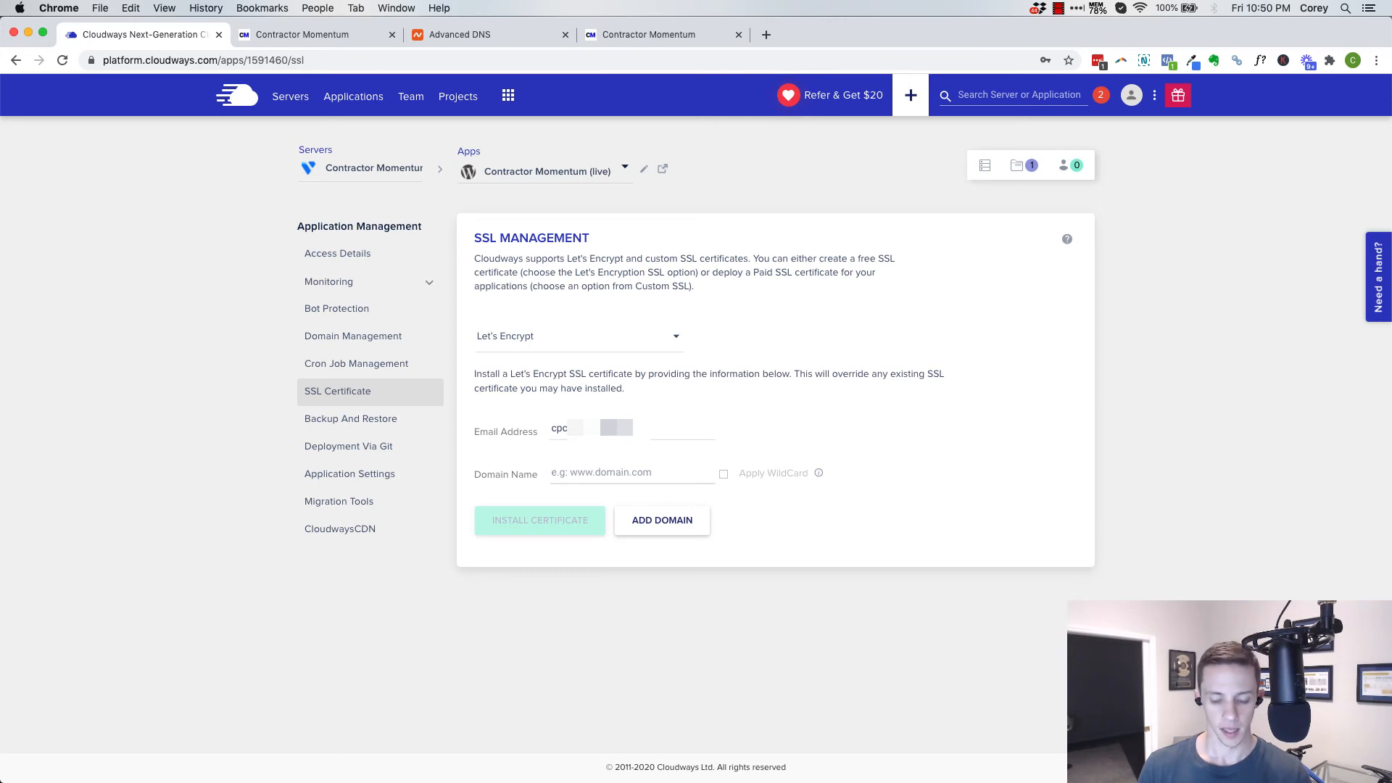
text(contractorm)
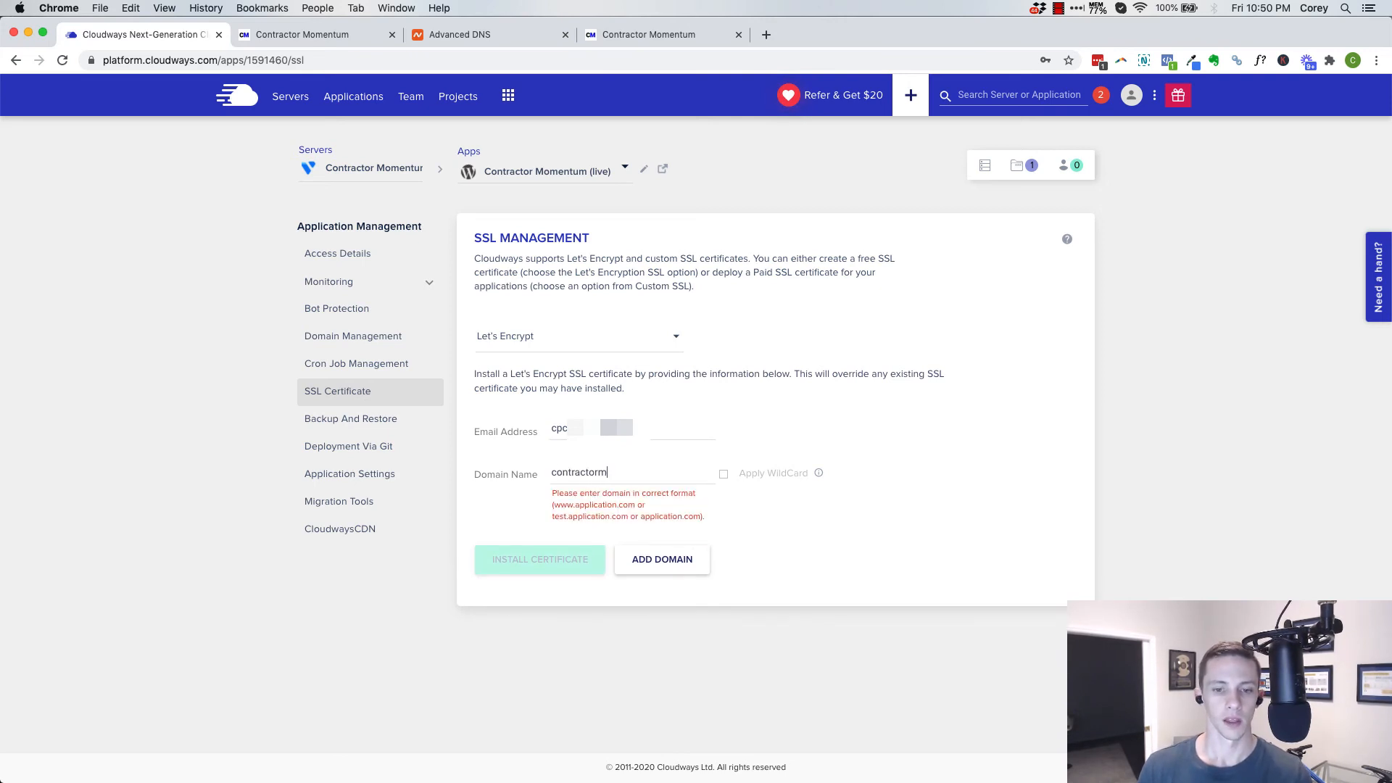
text(omentum.com)
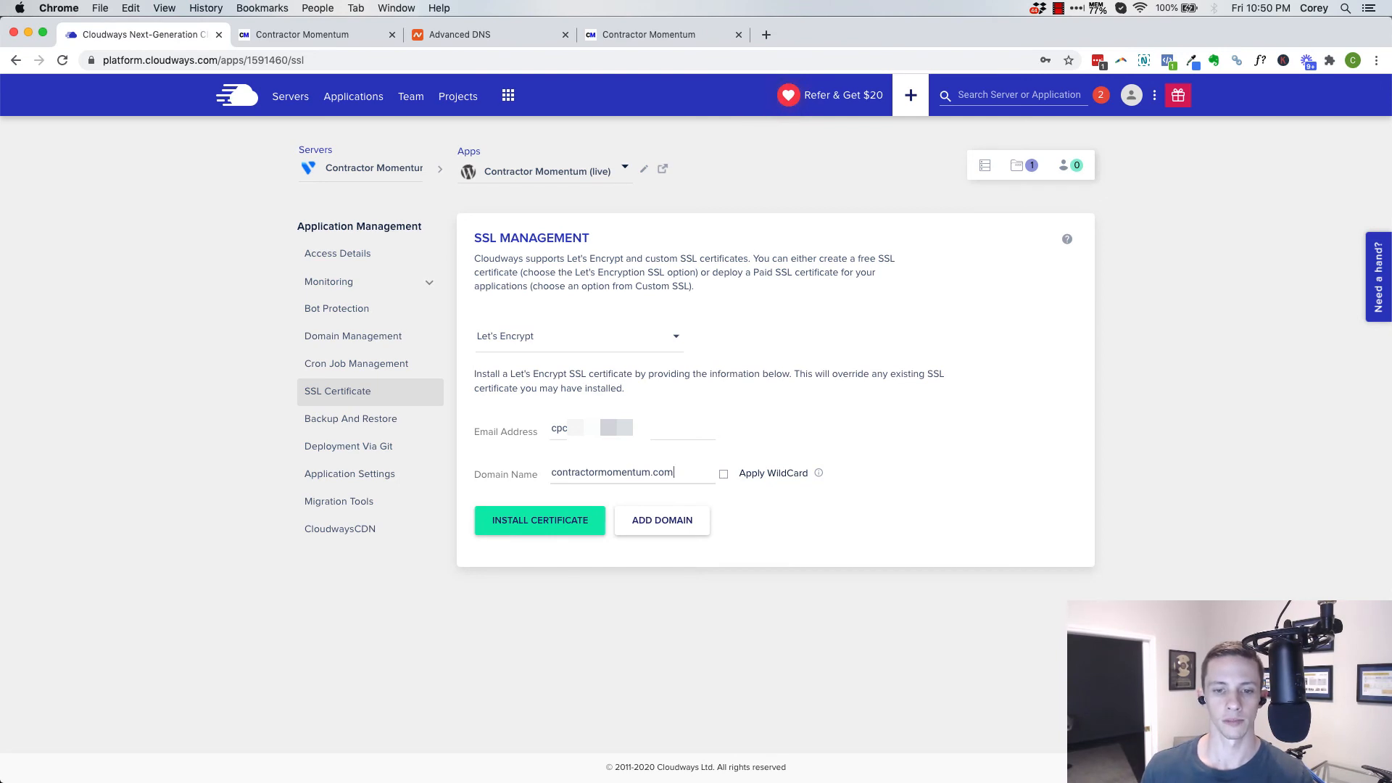
click(665, 518)
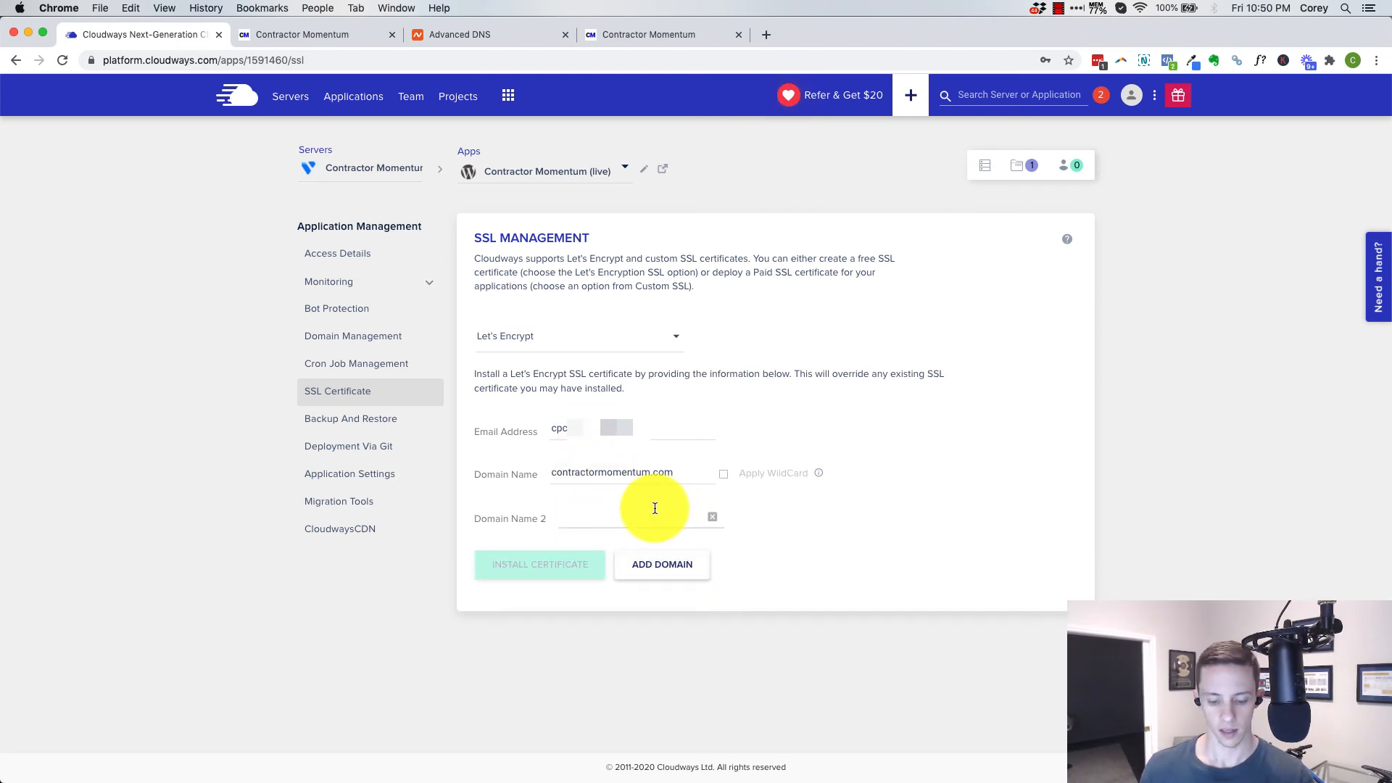
text(www)
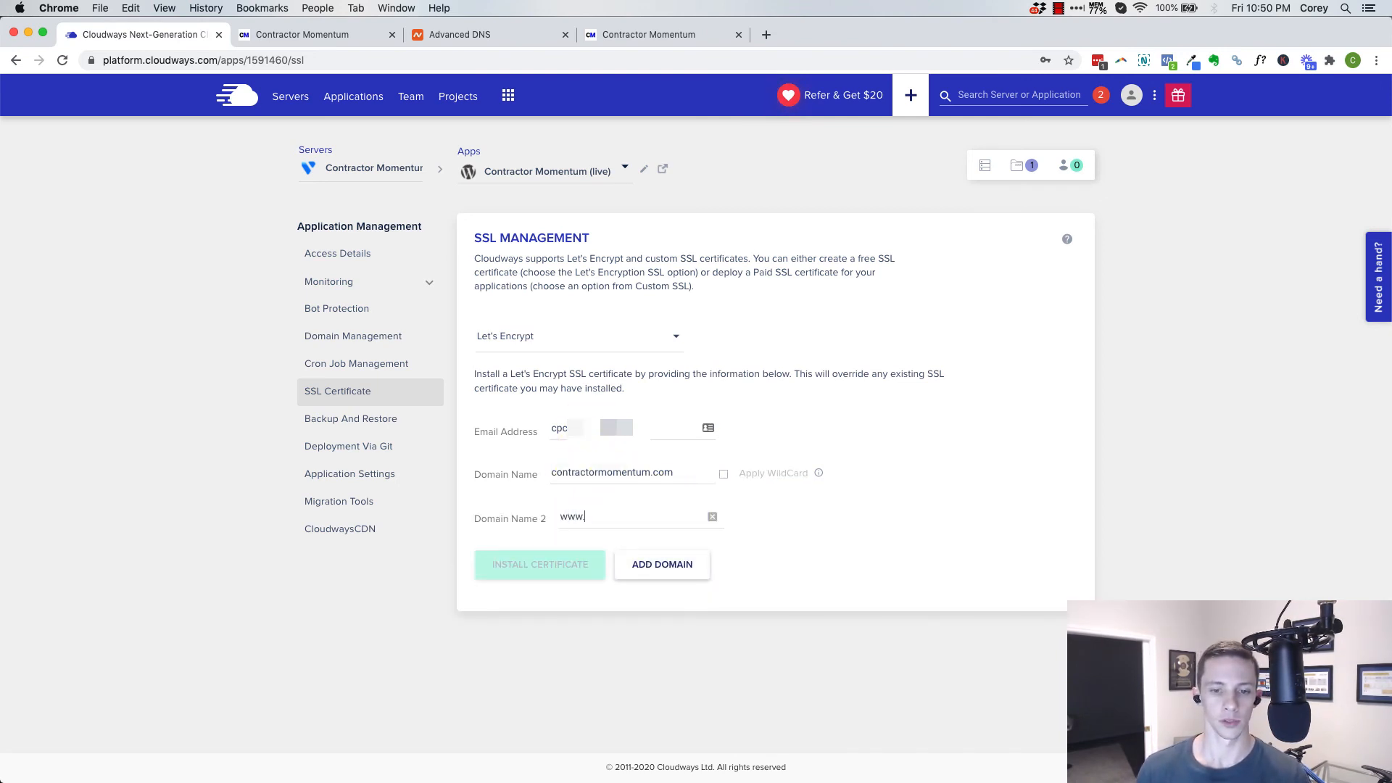
text(.gu)
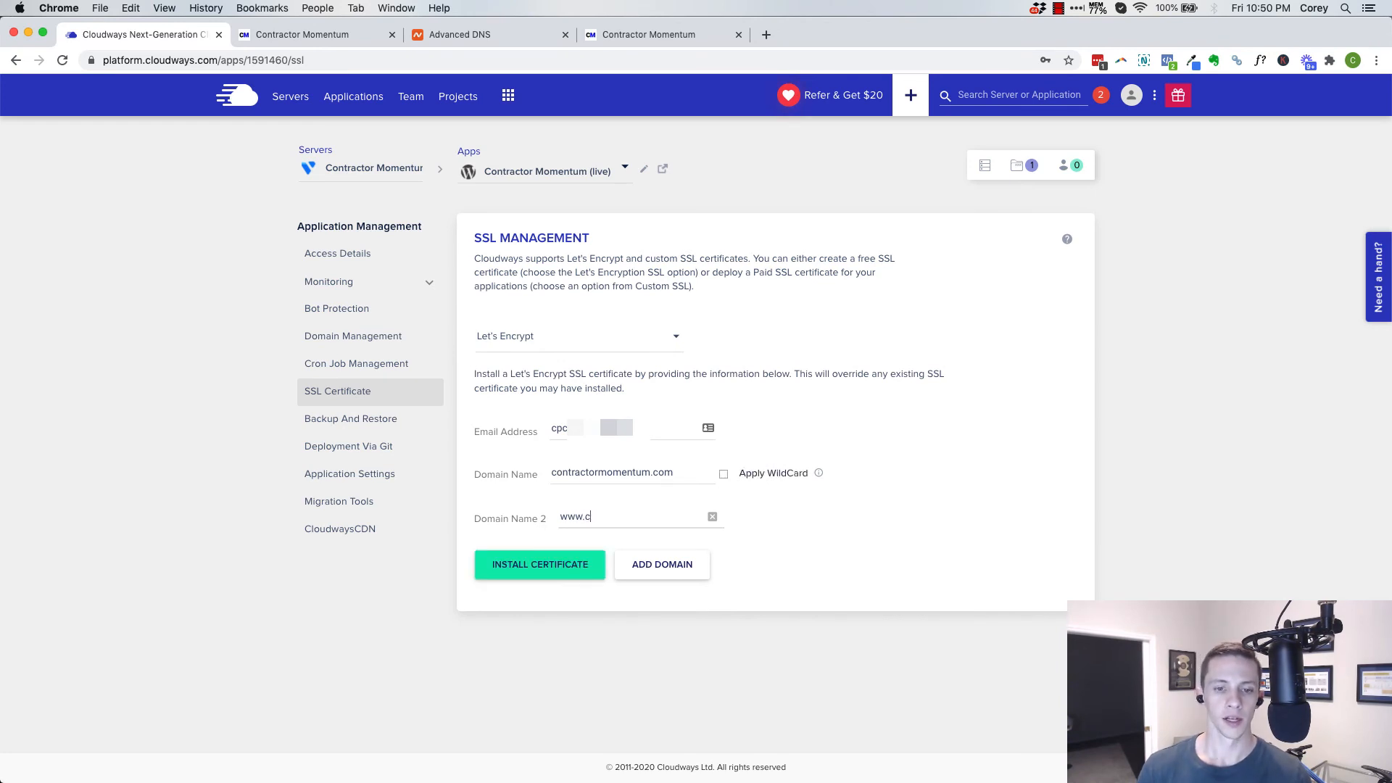
text(ntractorm)
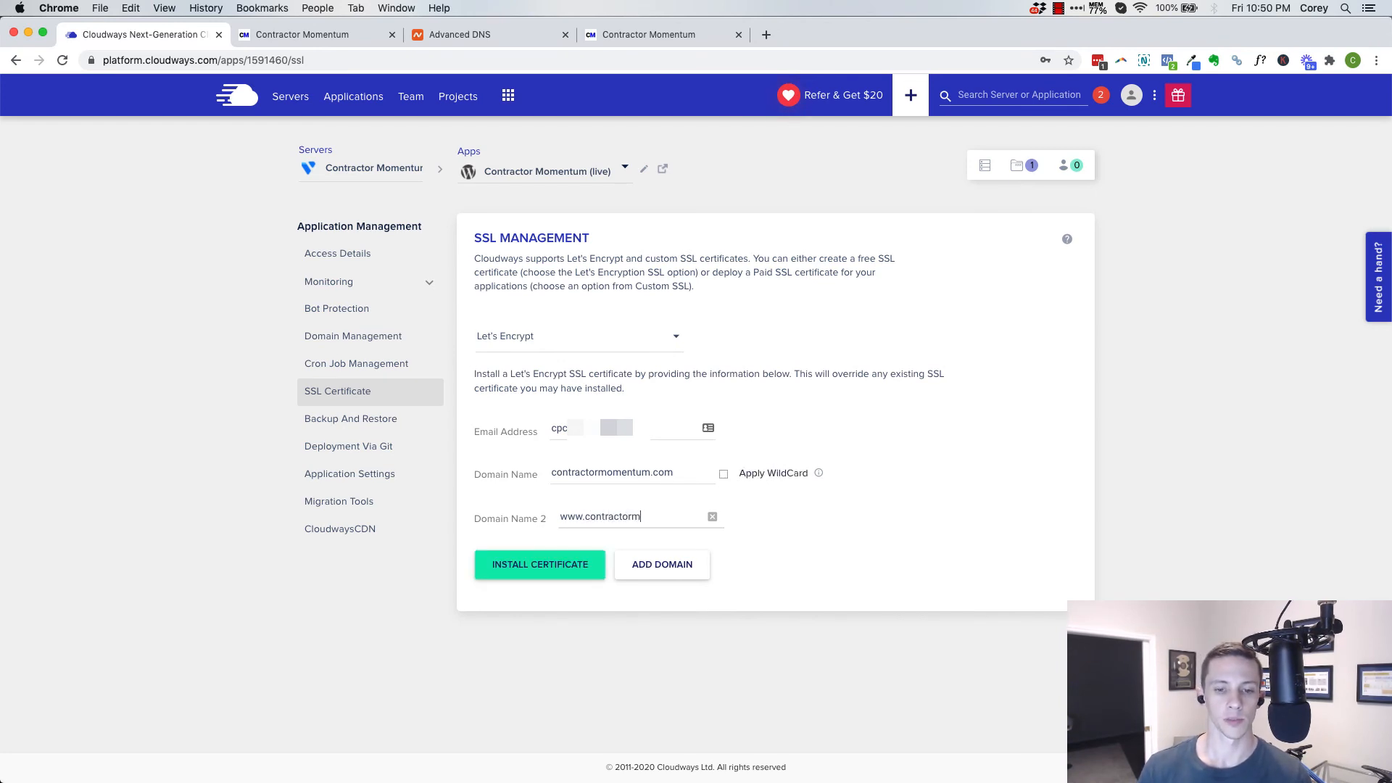
text(omentum.com)
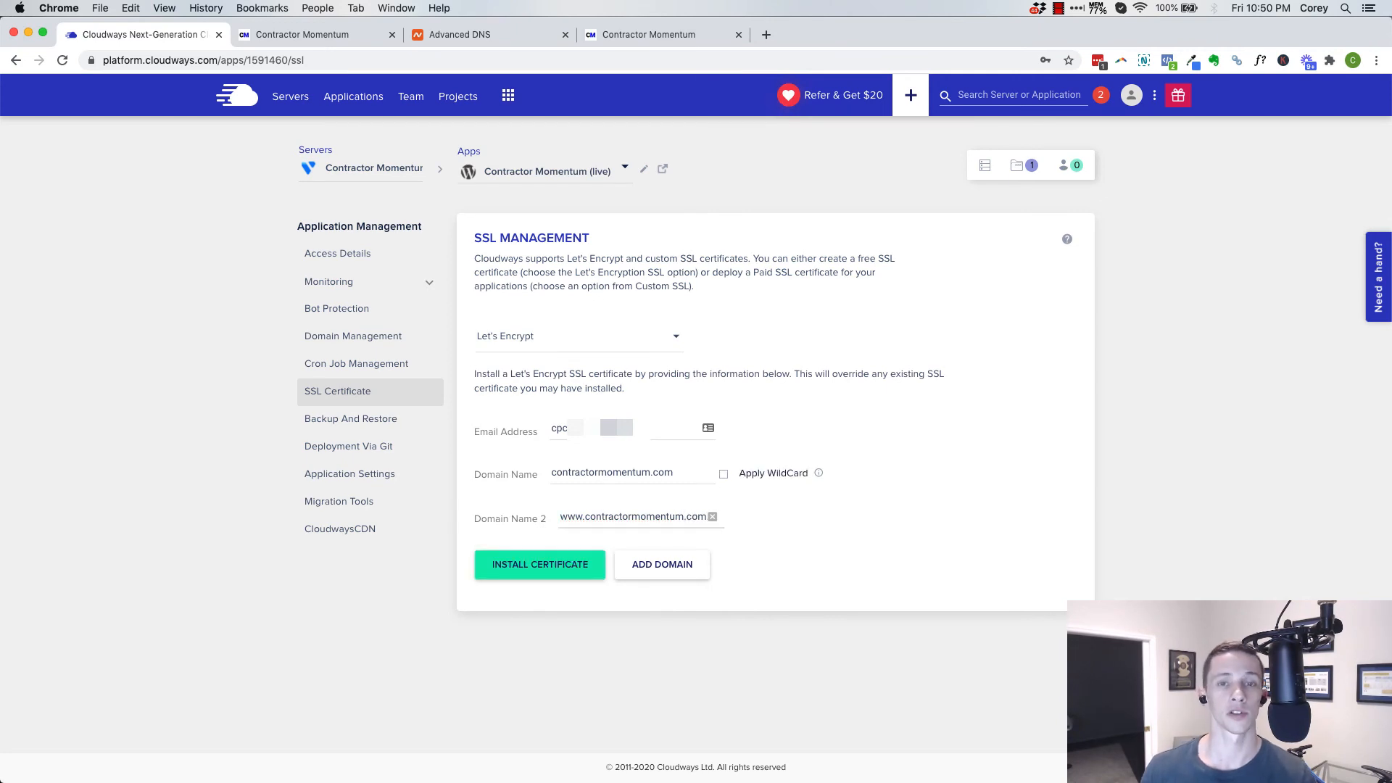
click(568, 569)
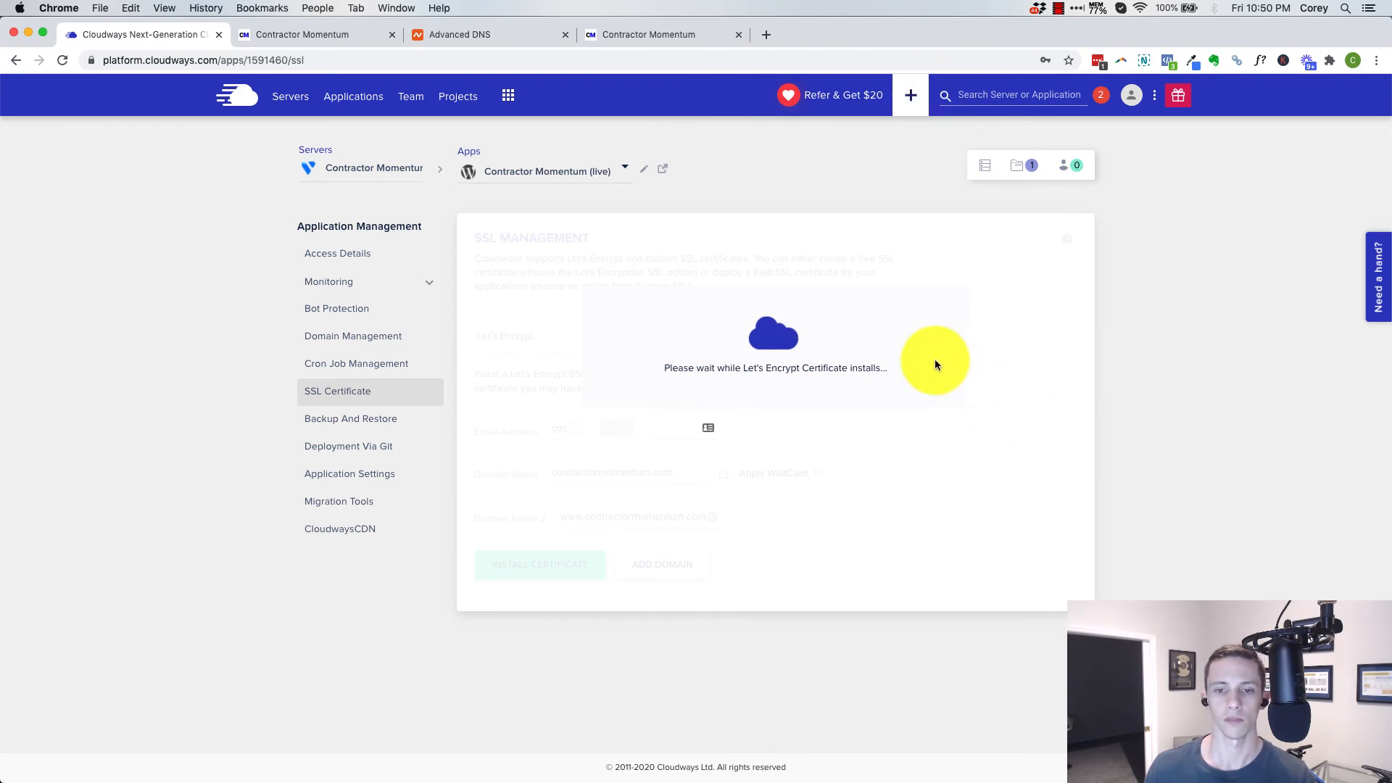
Check the worldwide DNS propagation of contractormomentum.com's A record on dnschecker.org in a new browser tab
click(766, 35)
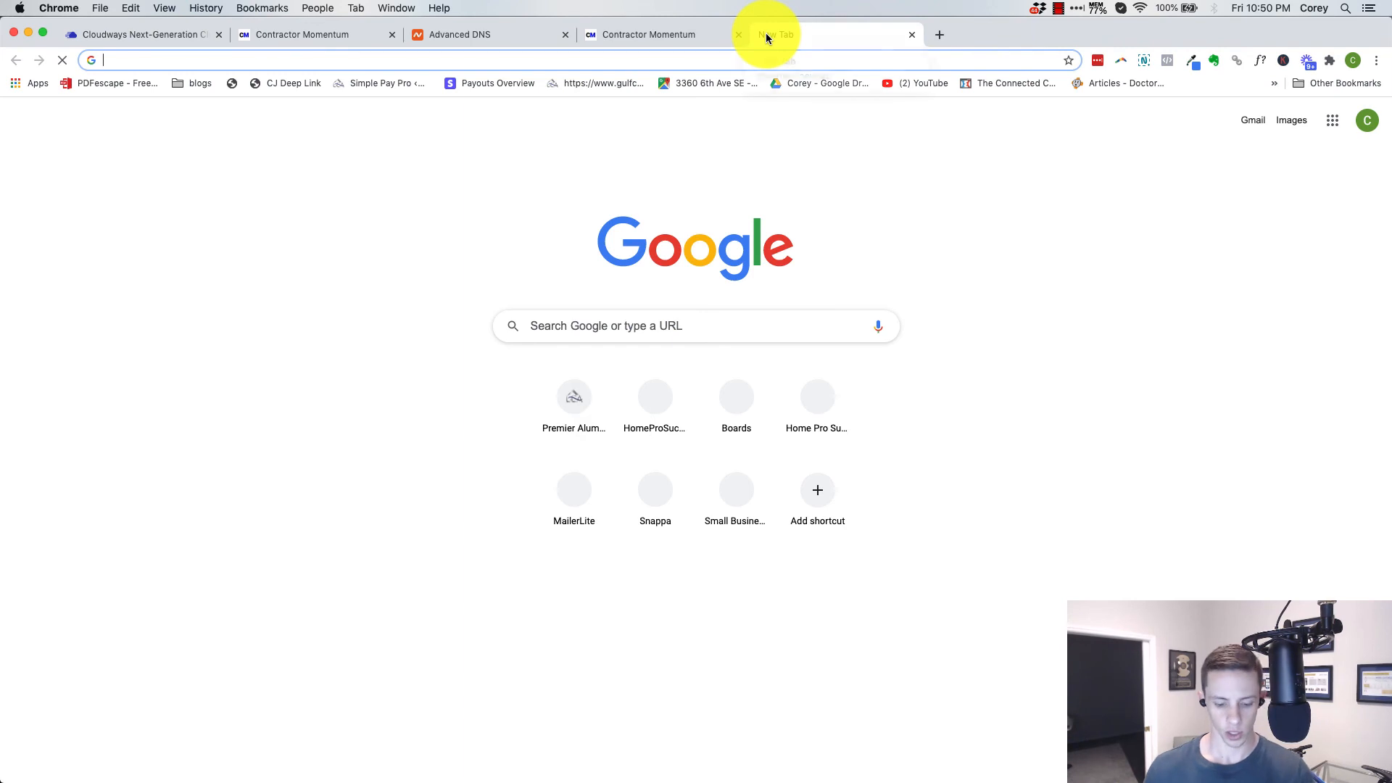
text(dns)
key(Return)
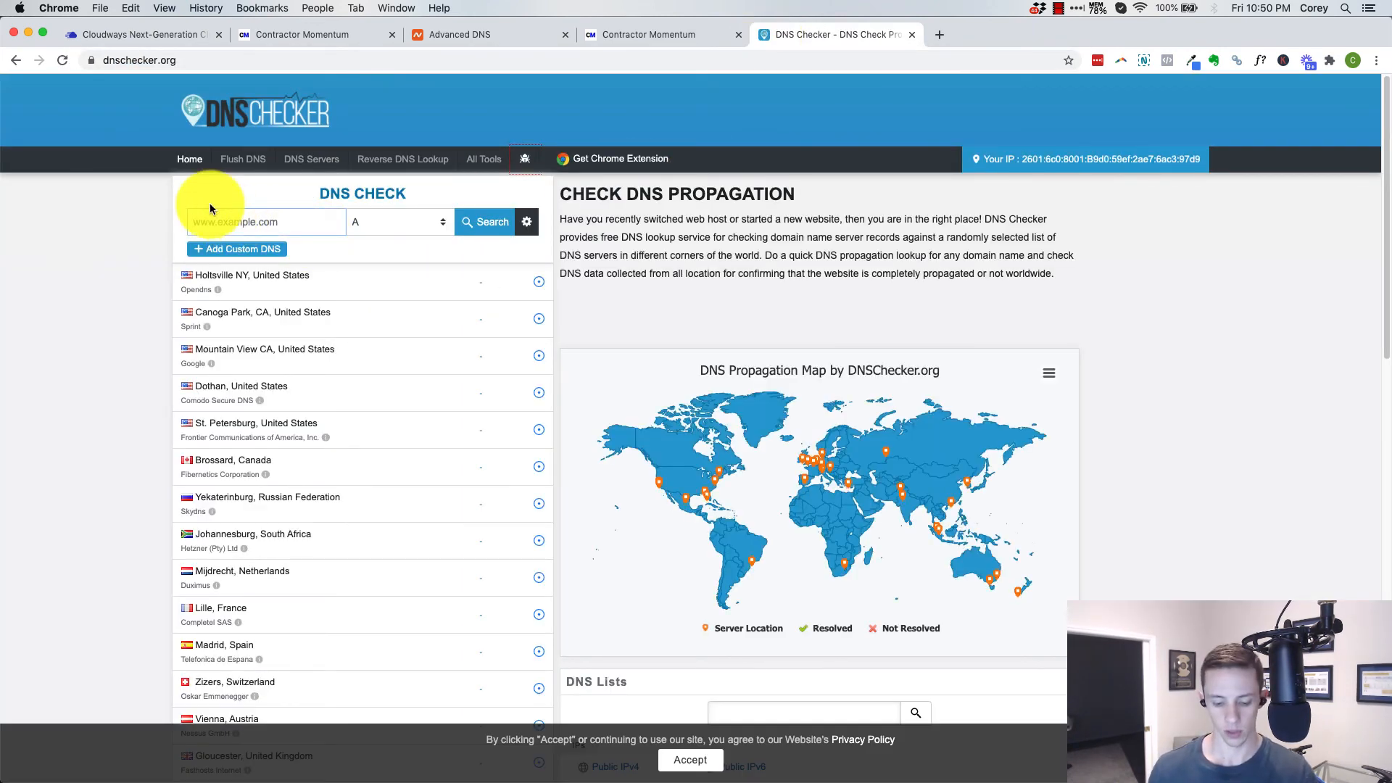
click(210, 209)
text(contractormo)
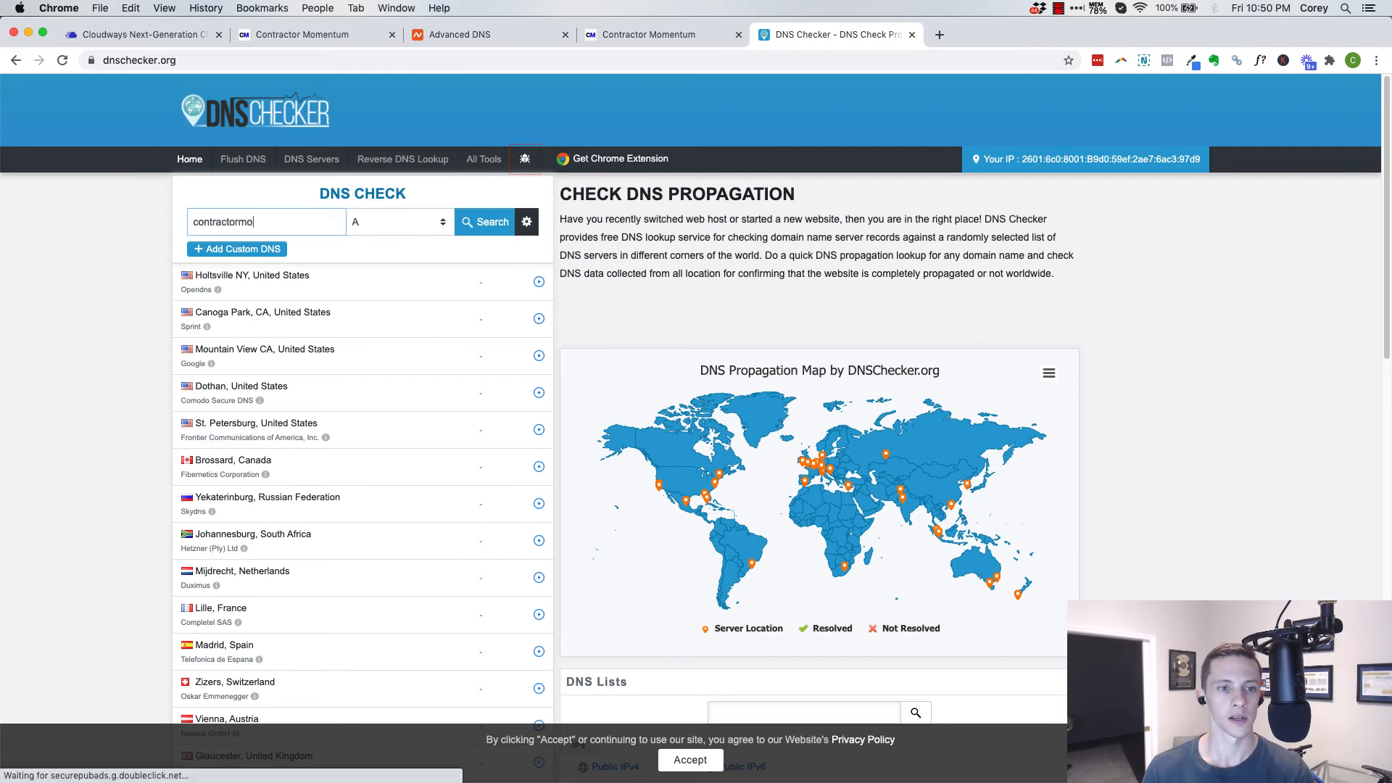
text(mentum)
text(.com)
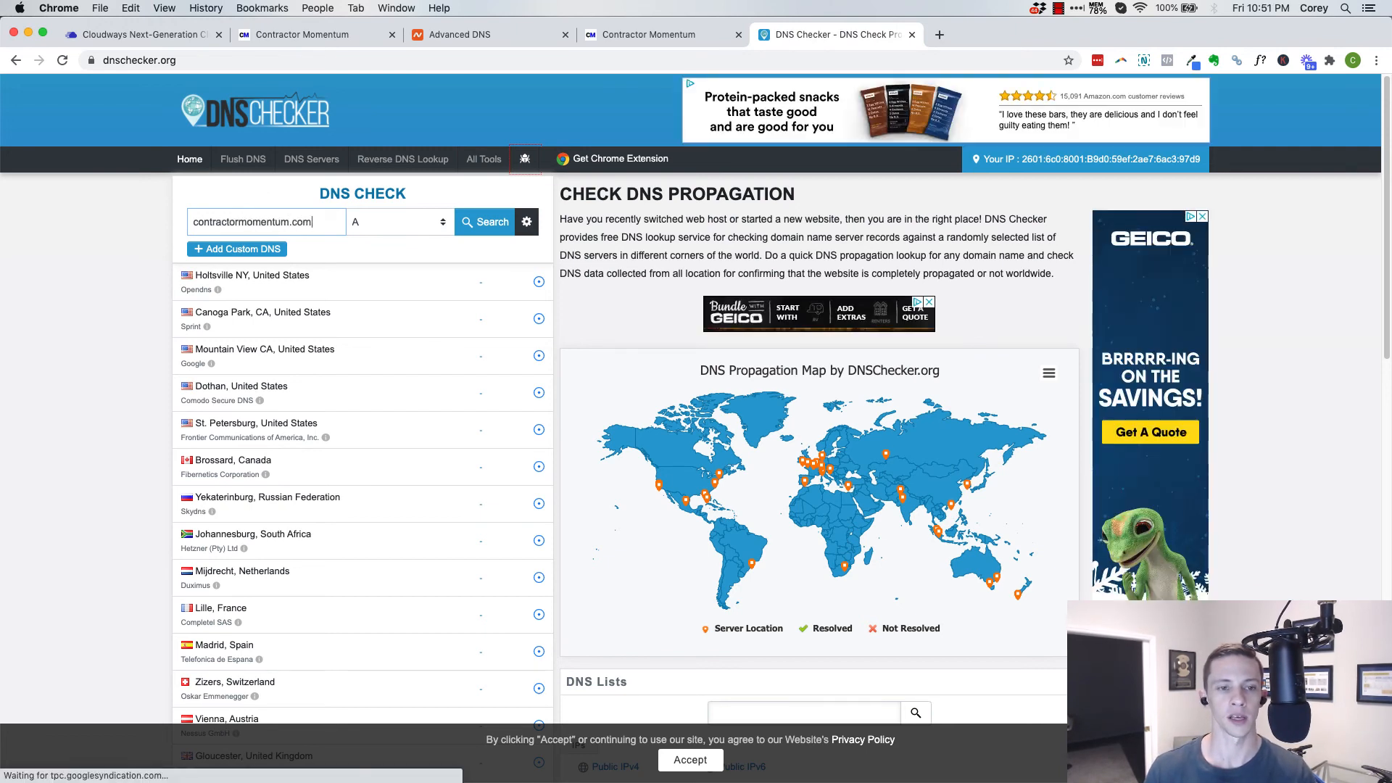
key(Return)
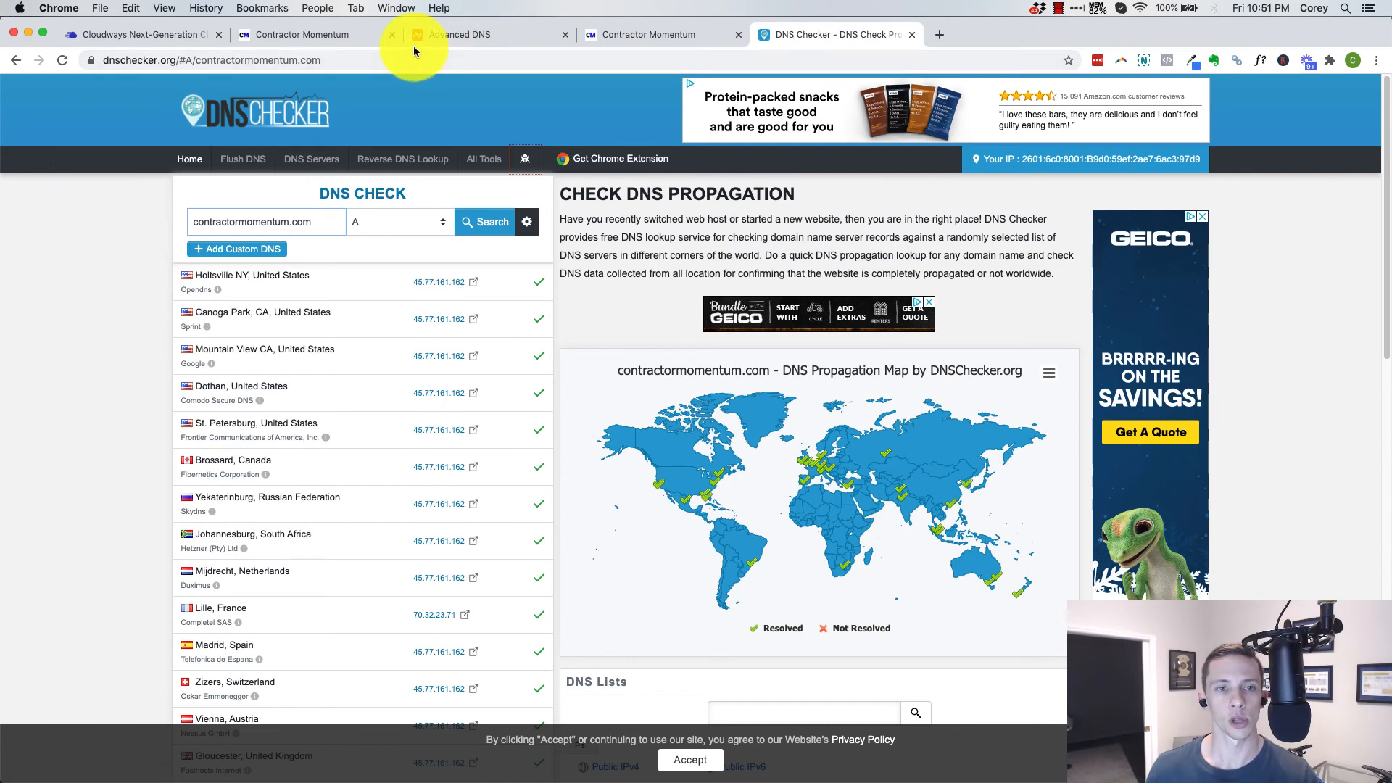
Return to the Cloudways SSL page, enable HTTPS redirection for the application and dismiss the confirmation
click(470, 37)
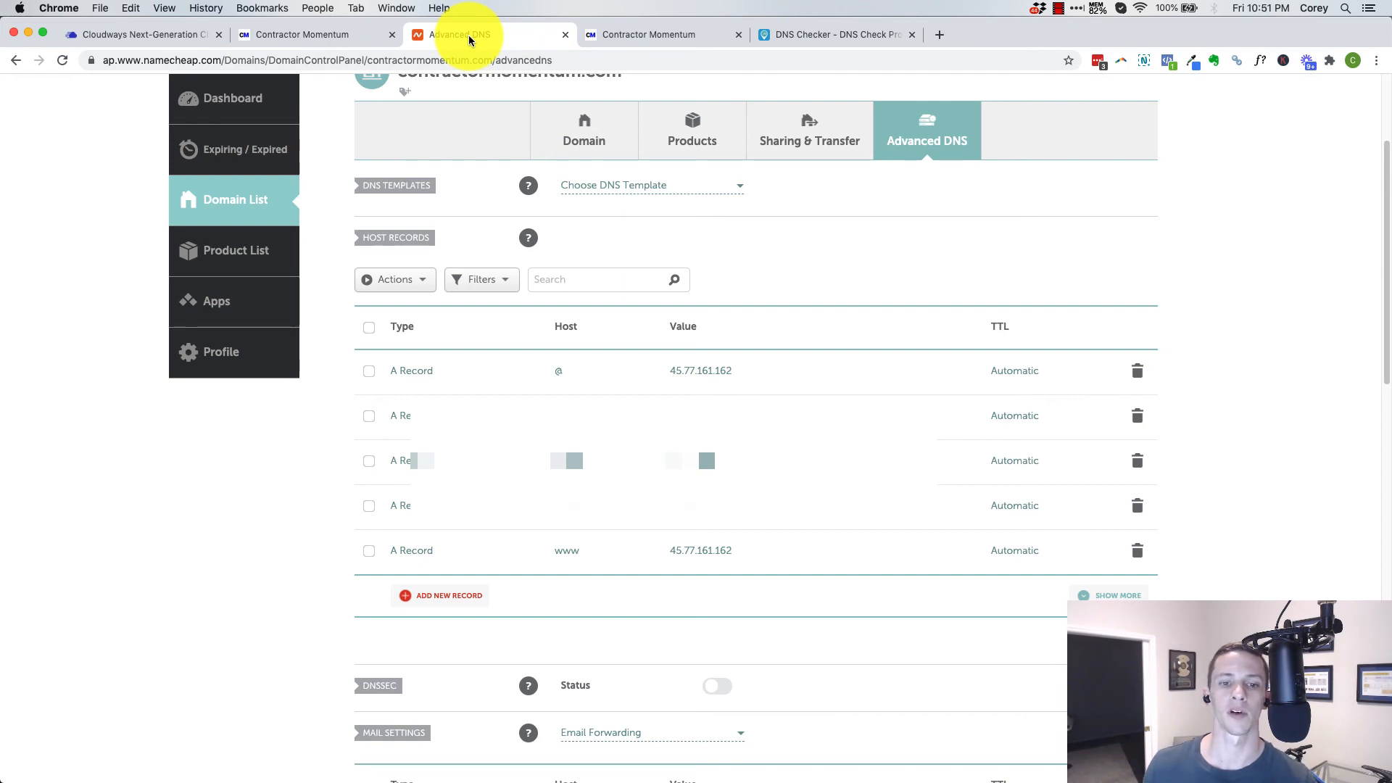
click(328, 36)
click(182, 32)
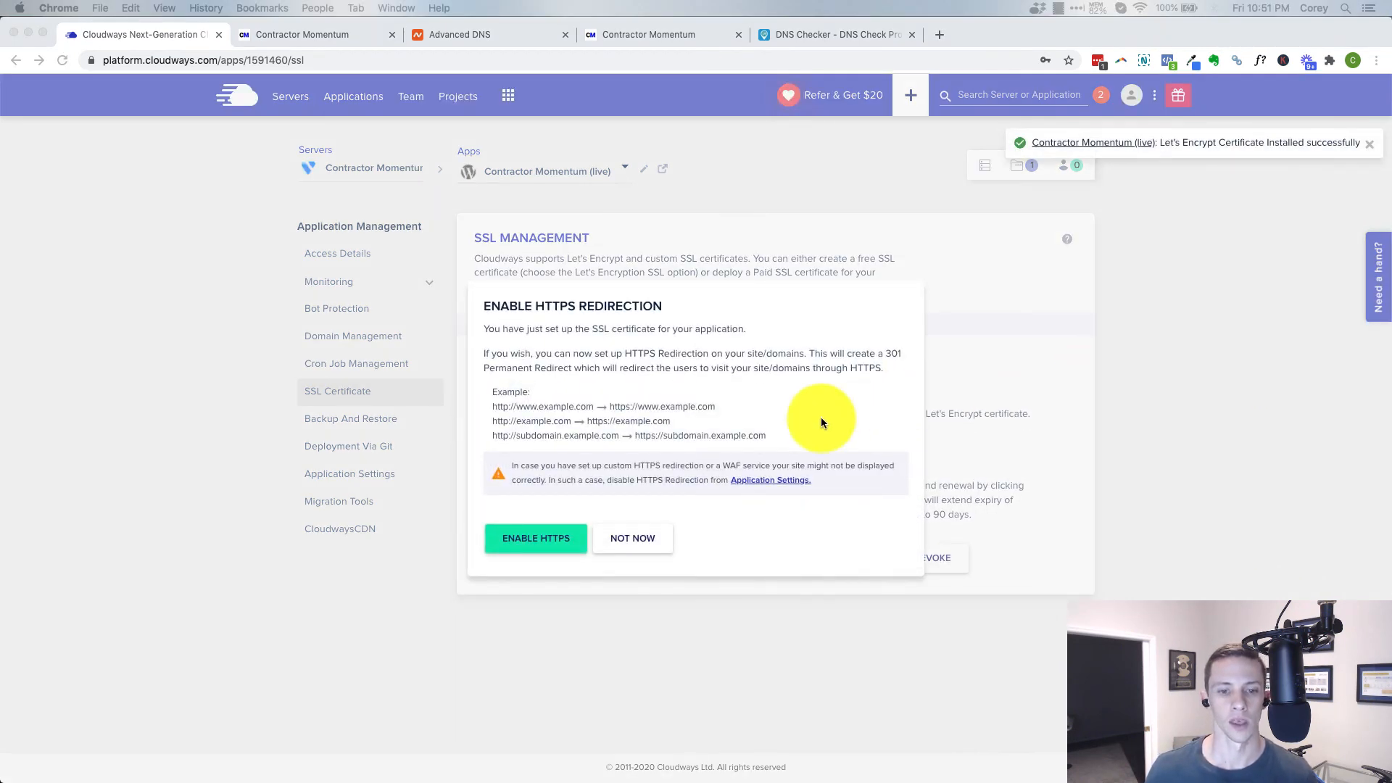
click(541, 537)
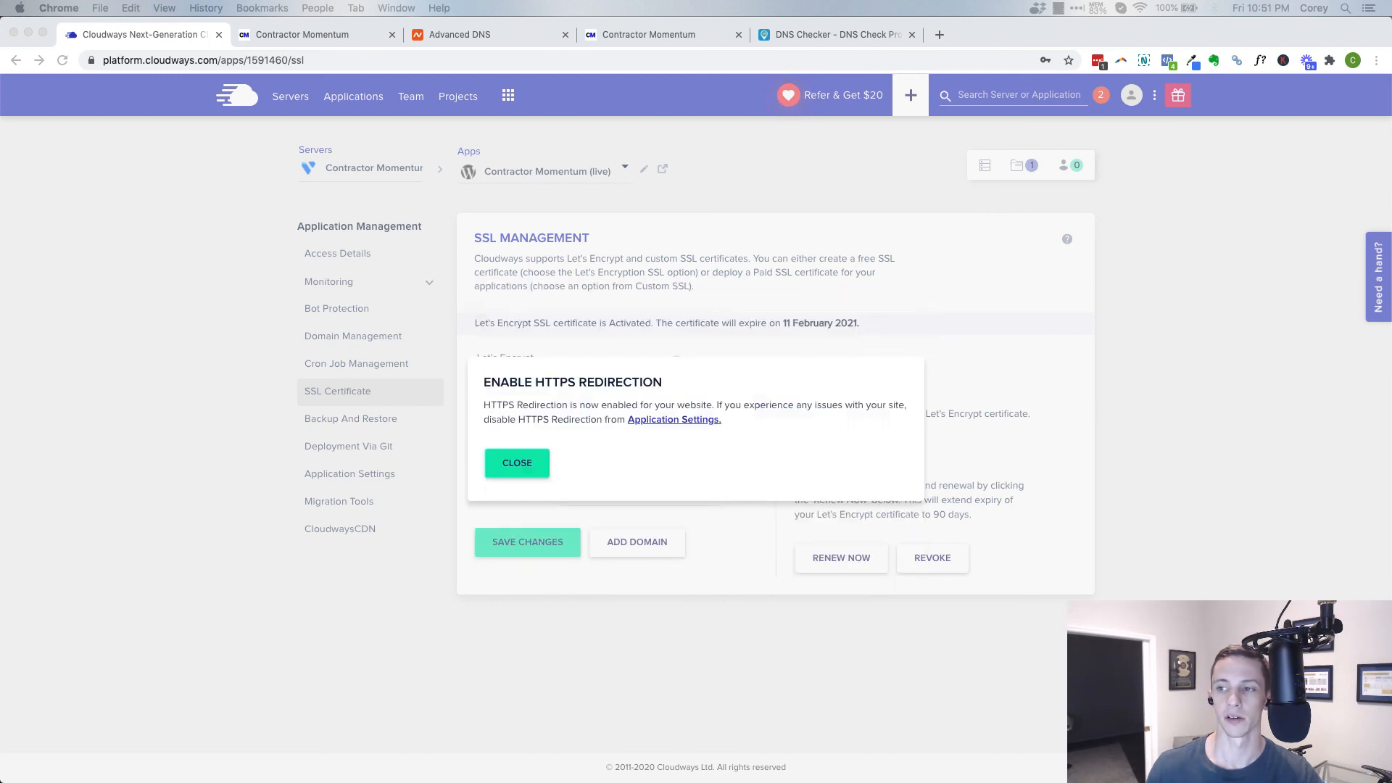
click(510, 462)
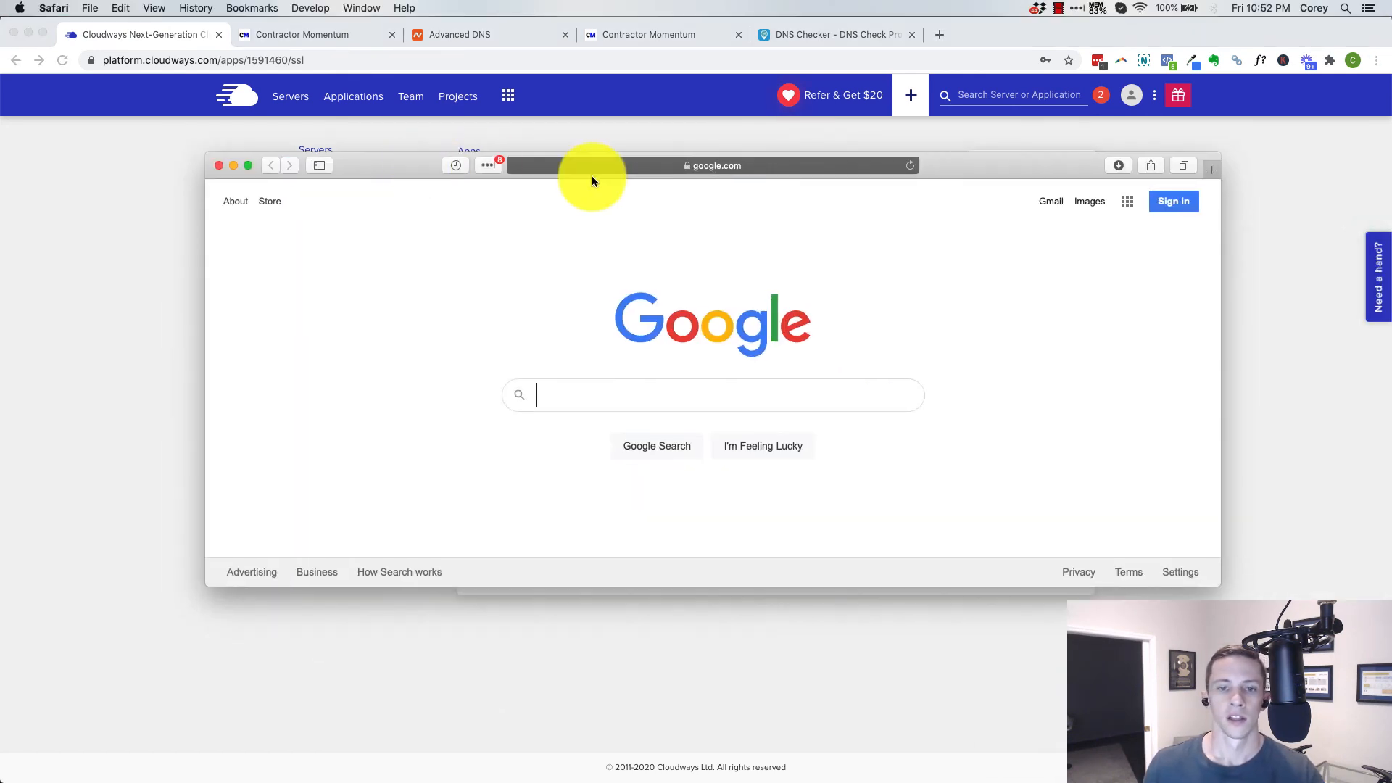
Visit contractormomentum.com in Safari and inspect its full address for HTTPS
click(606, 165)
text(contractormomentum.com)
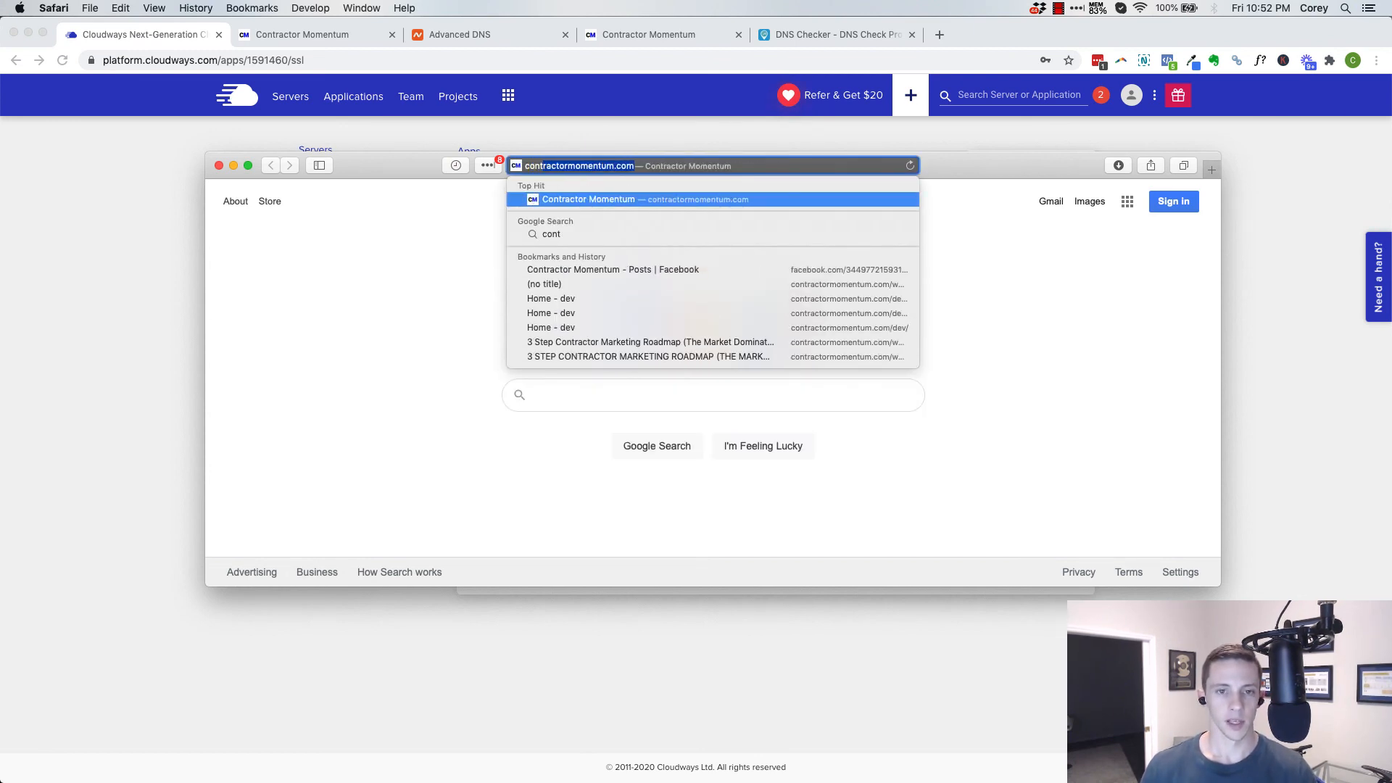
key(Return)
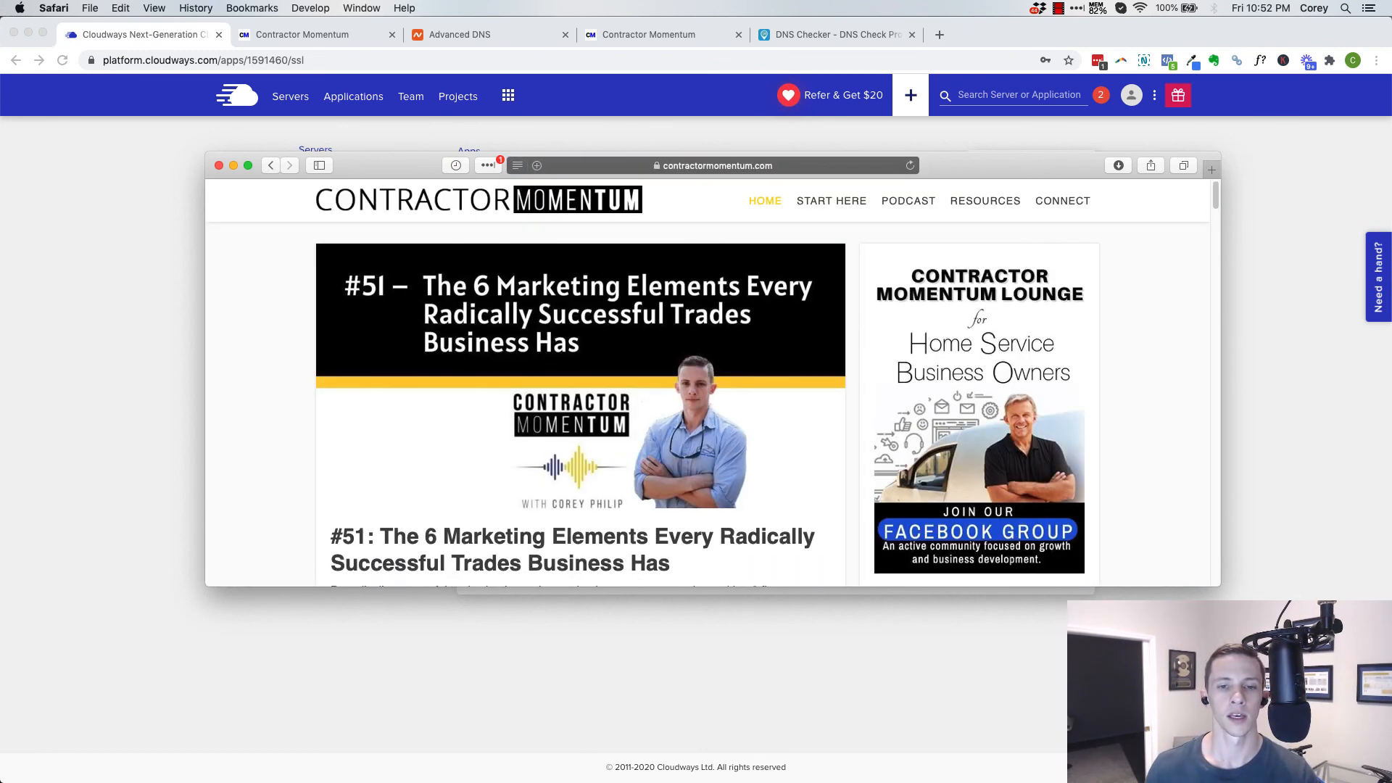
click(711, 164)
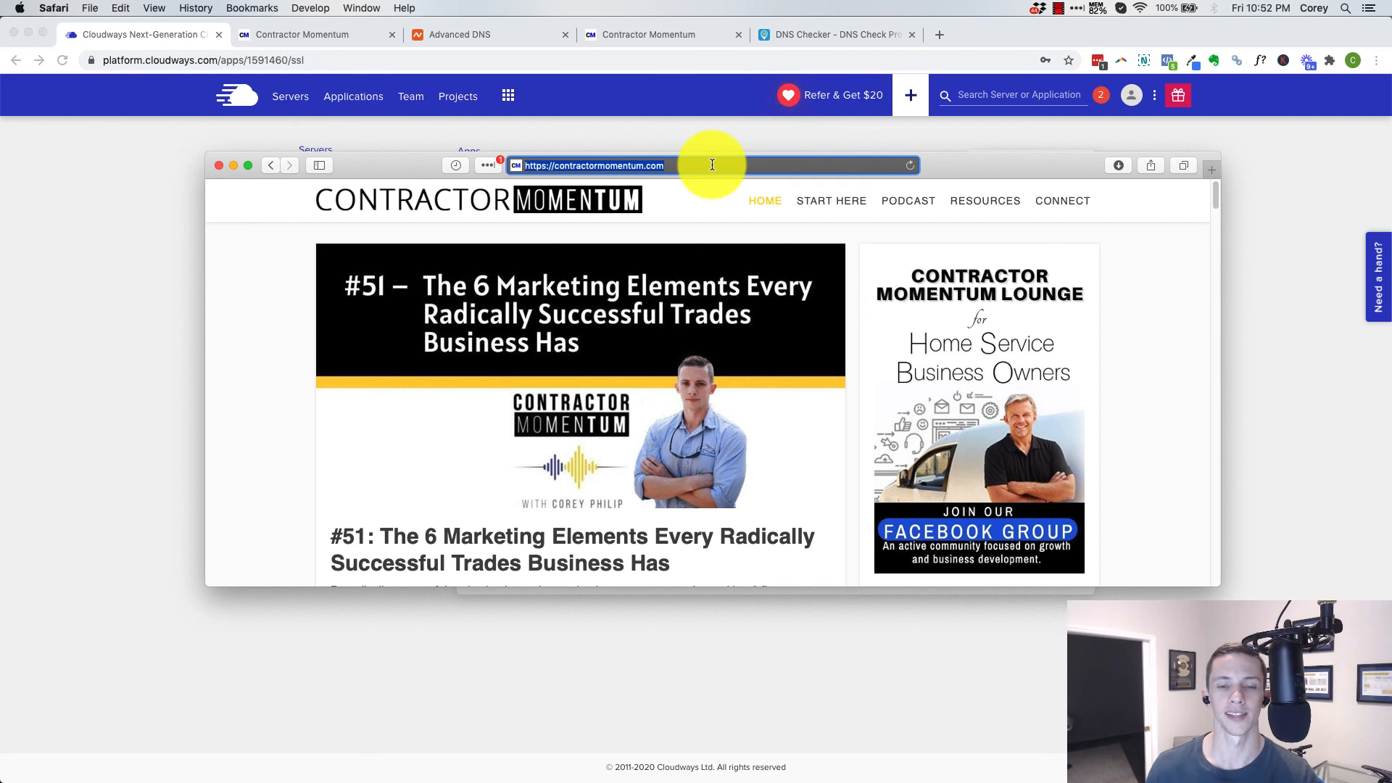